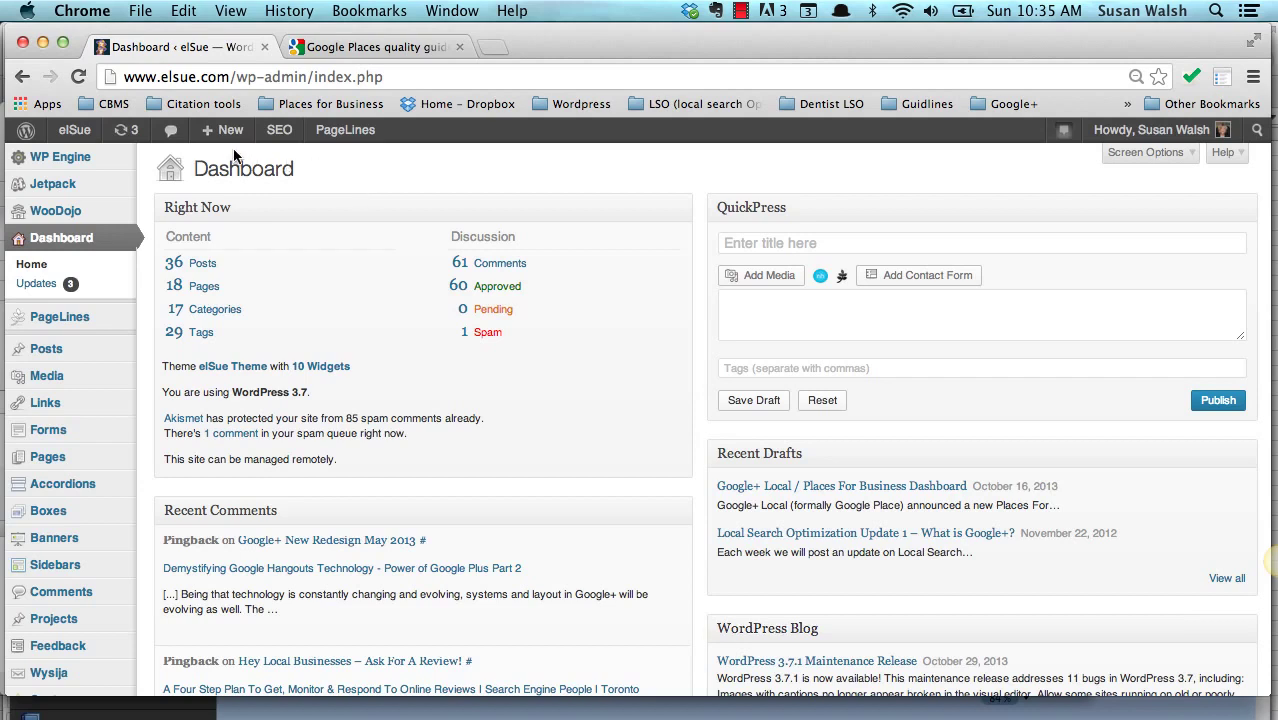
Step: Start a new post, view its body in the Text editor, and return to the Visual editor
mouse_move(228, 138)
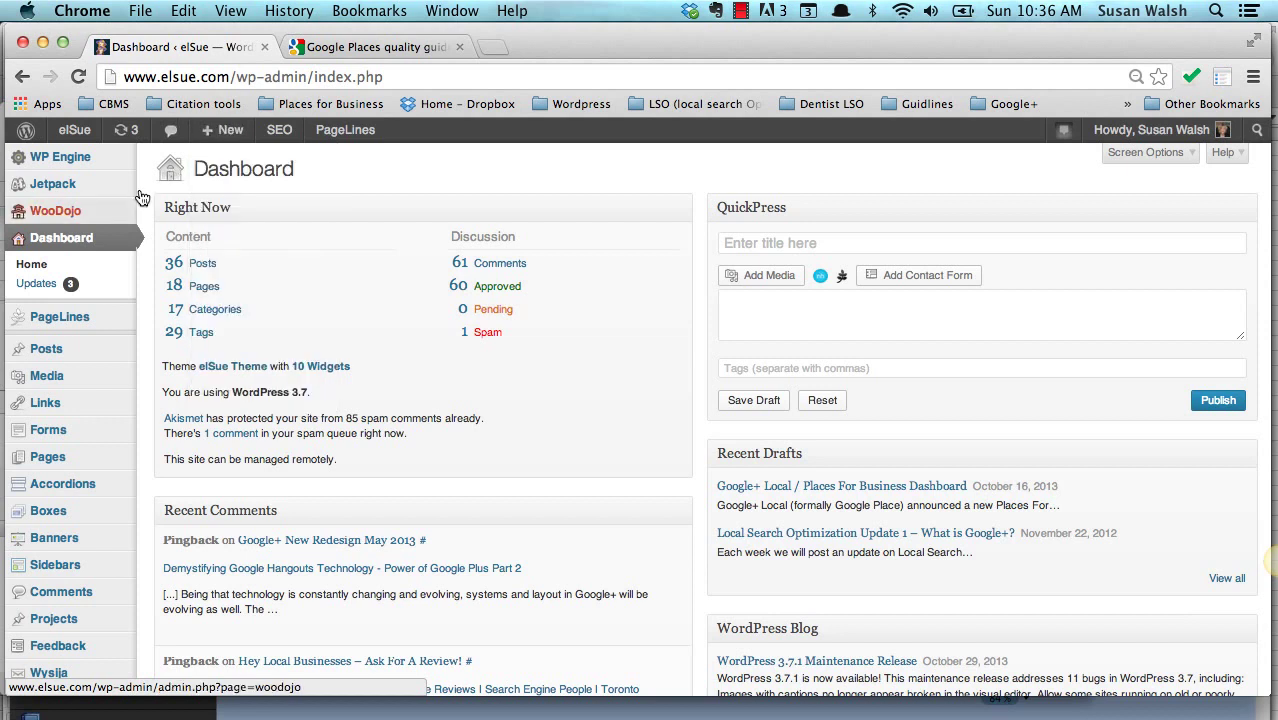
mouse_move(82, 352)
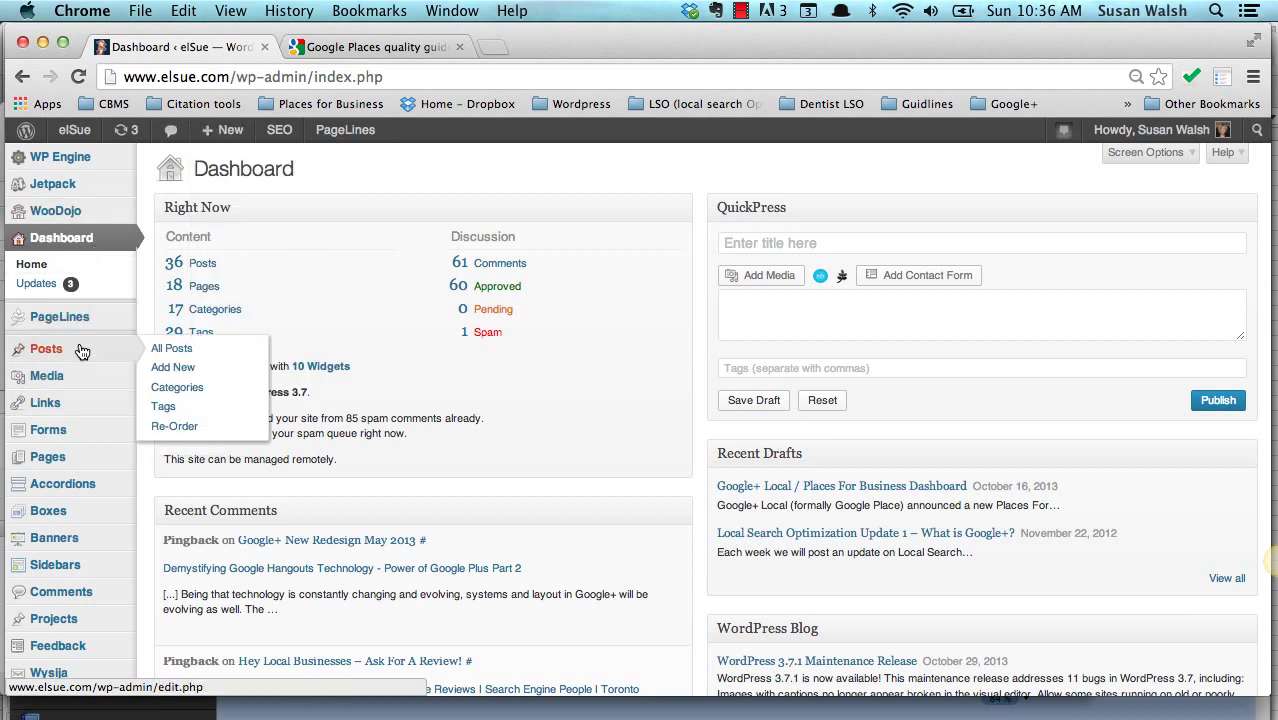
click(171, 368)
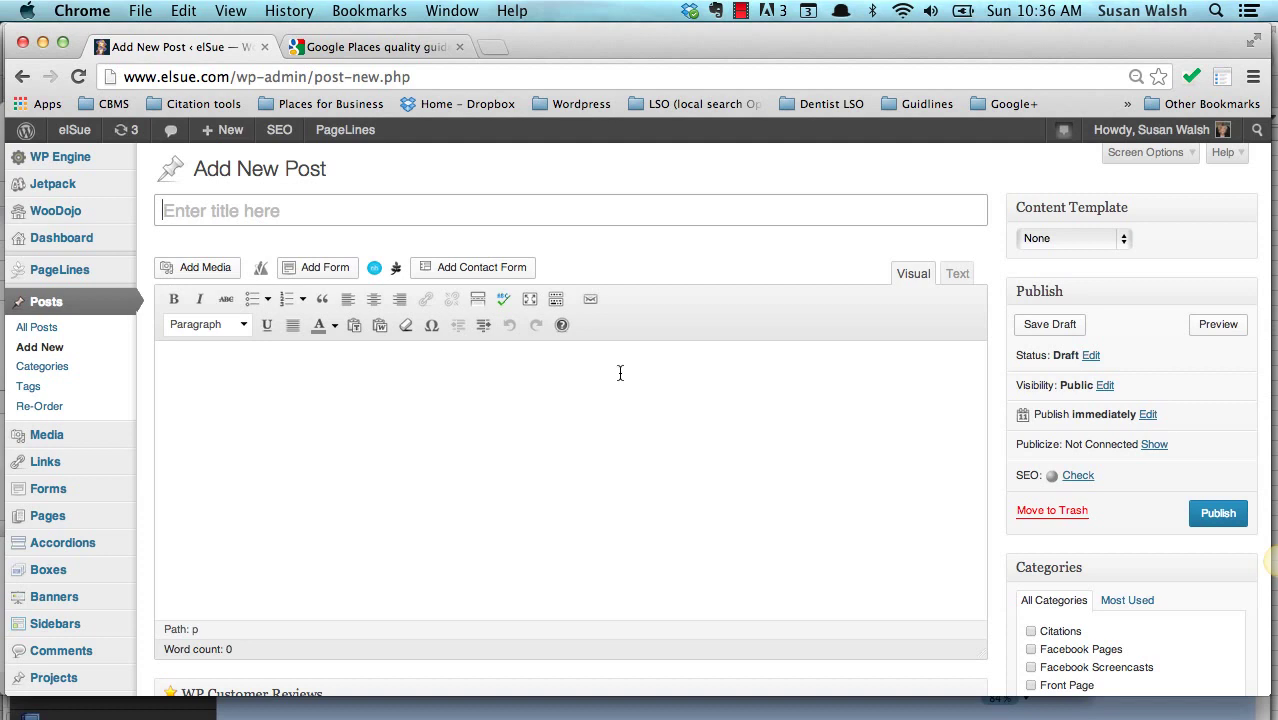
click(958, 275)
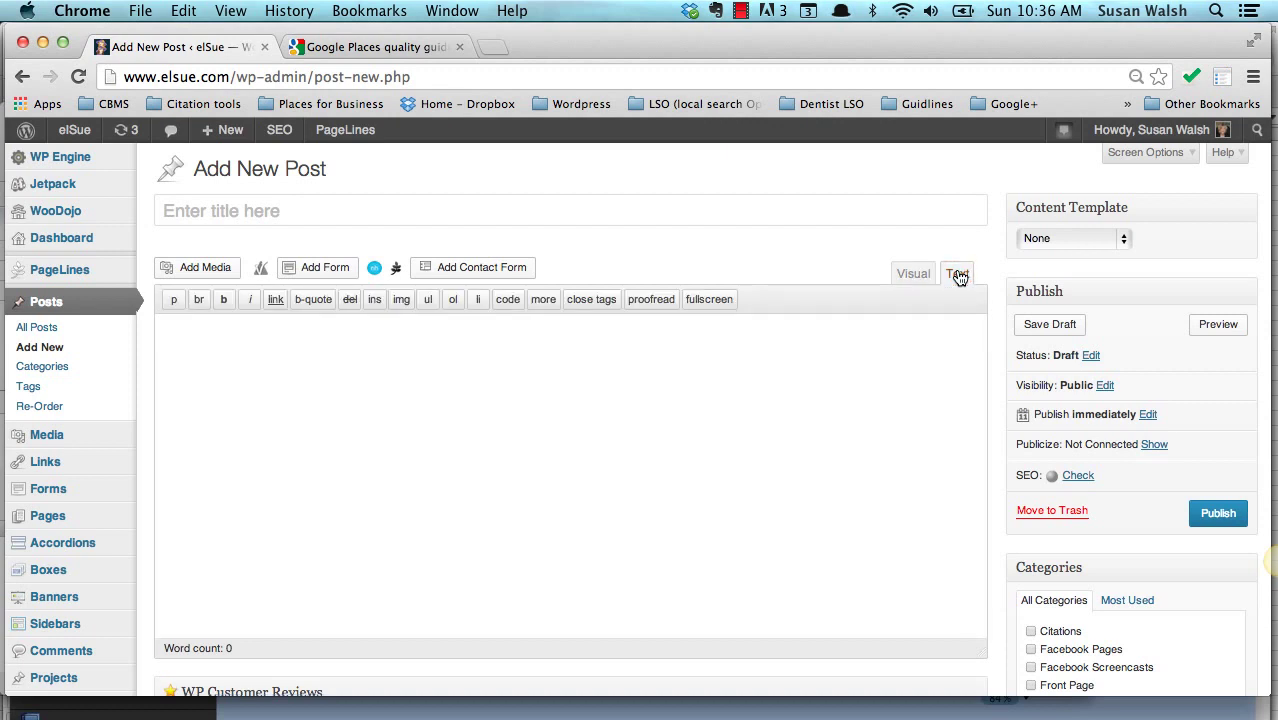
click(903, 279)
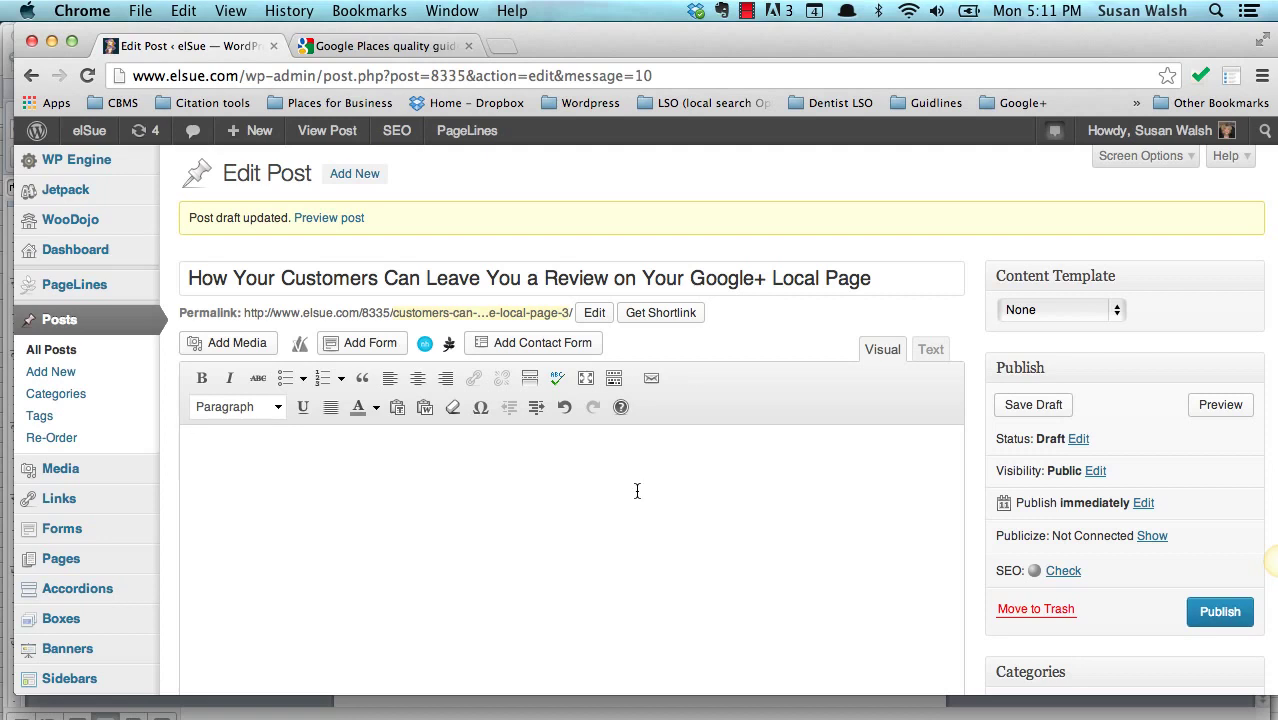
click(890, 279)
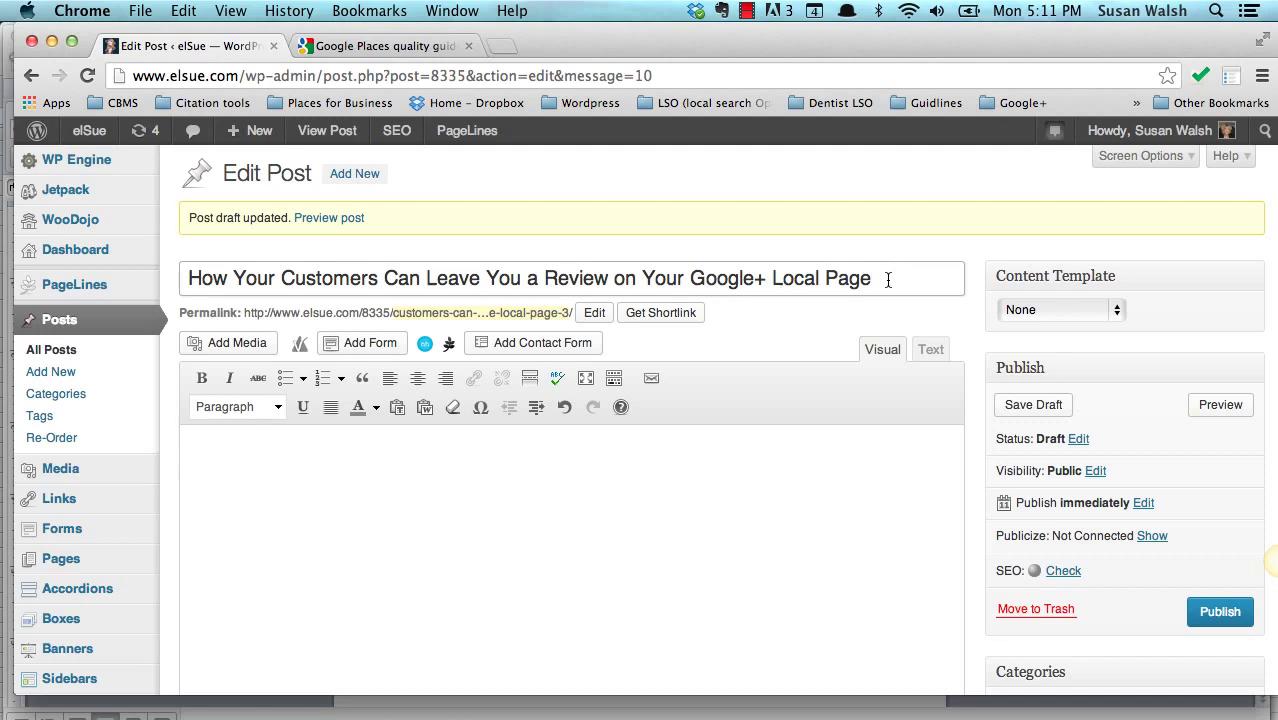
click(226, 464)
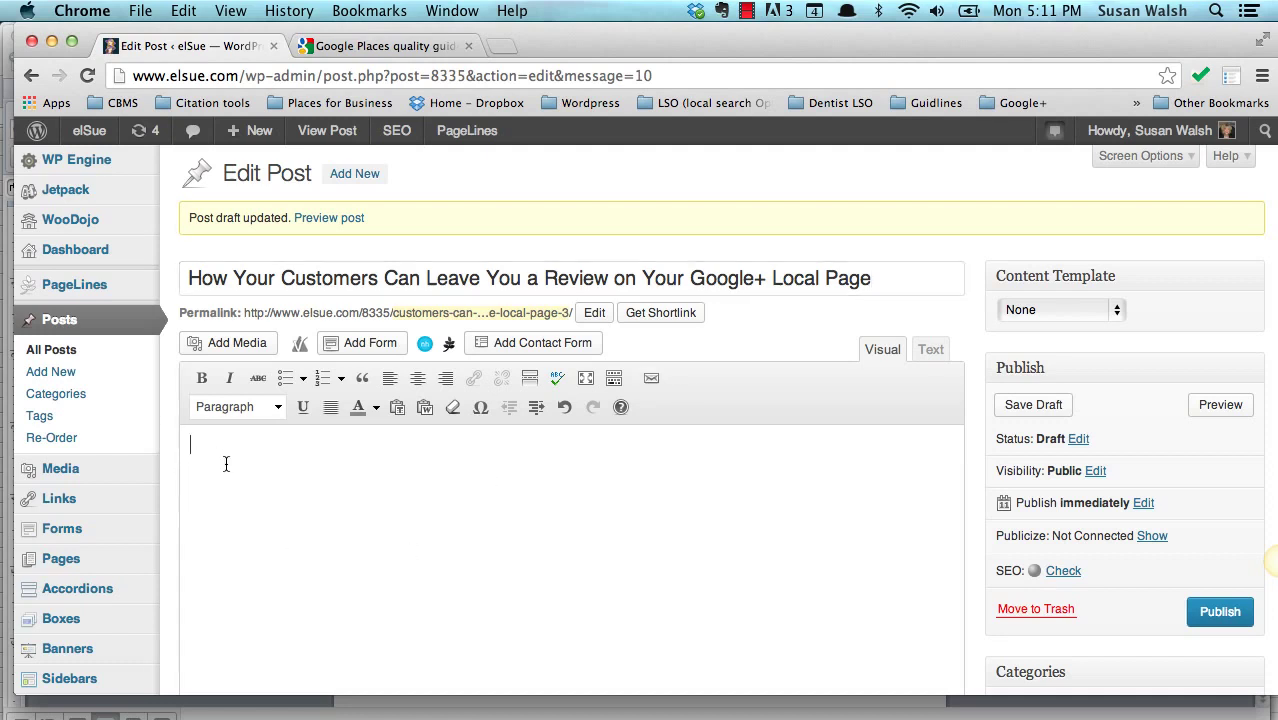
text(djdjdjdjdjdj)
drag(280, 445, 176, 430)
key(BackSpace)
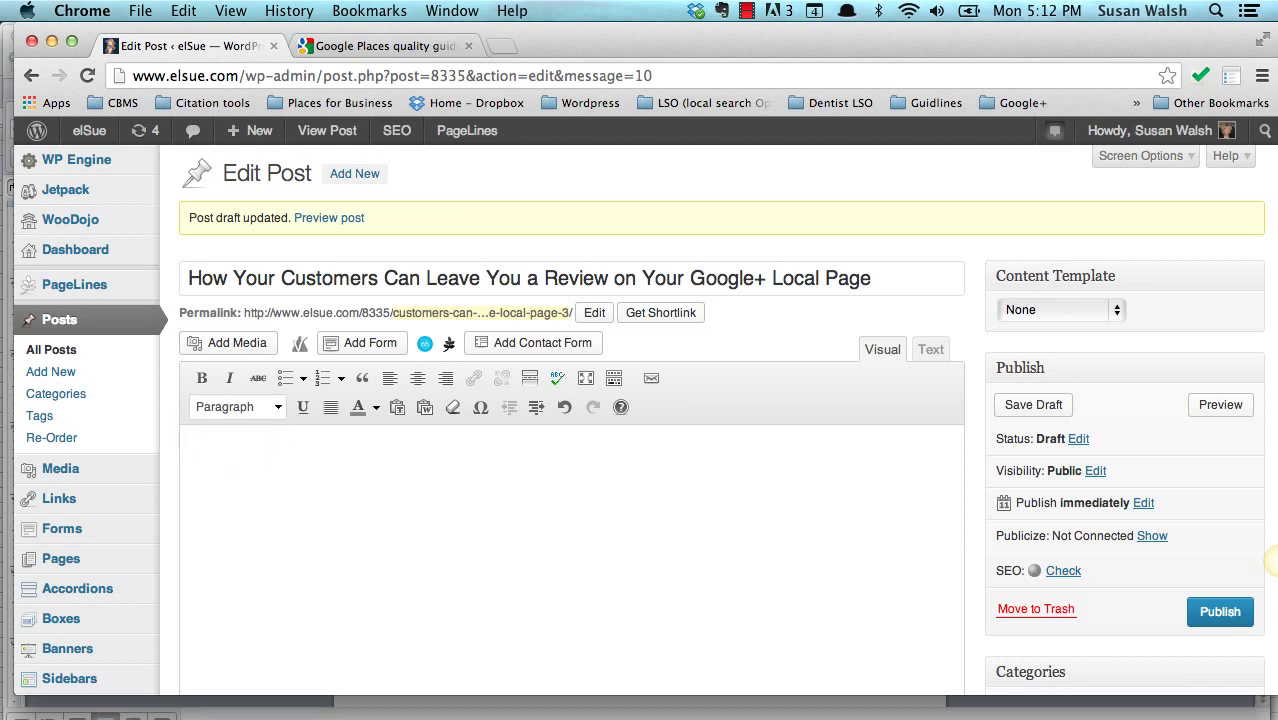
Step: Insert the copied article into the post body using Paste from Word
click(424, 412)
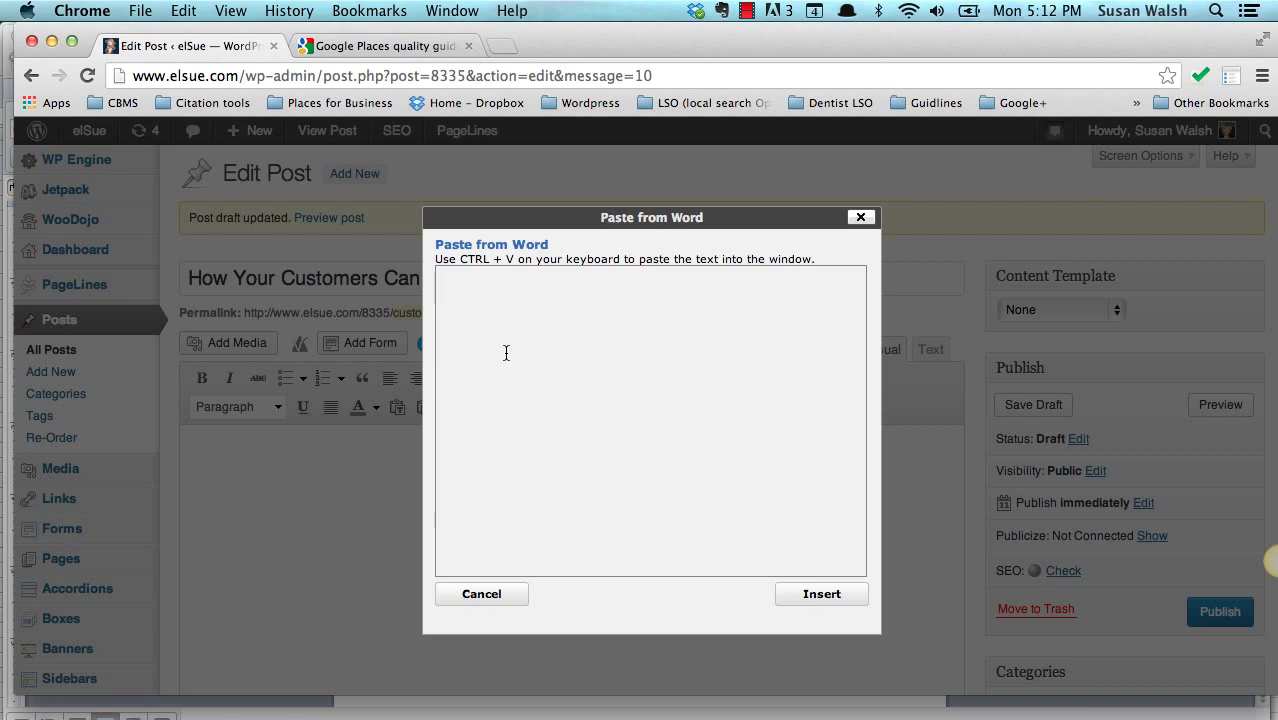
key(cmd+v)
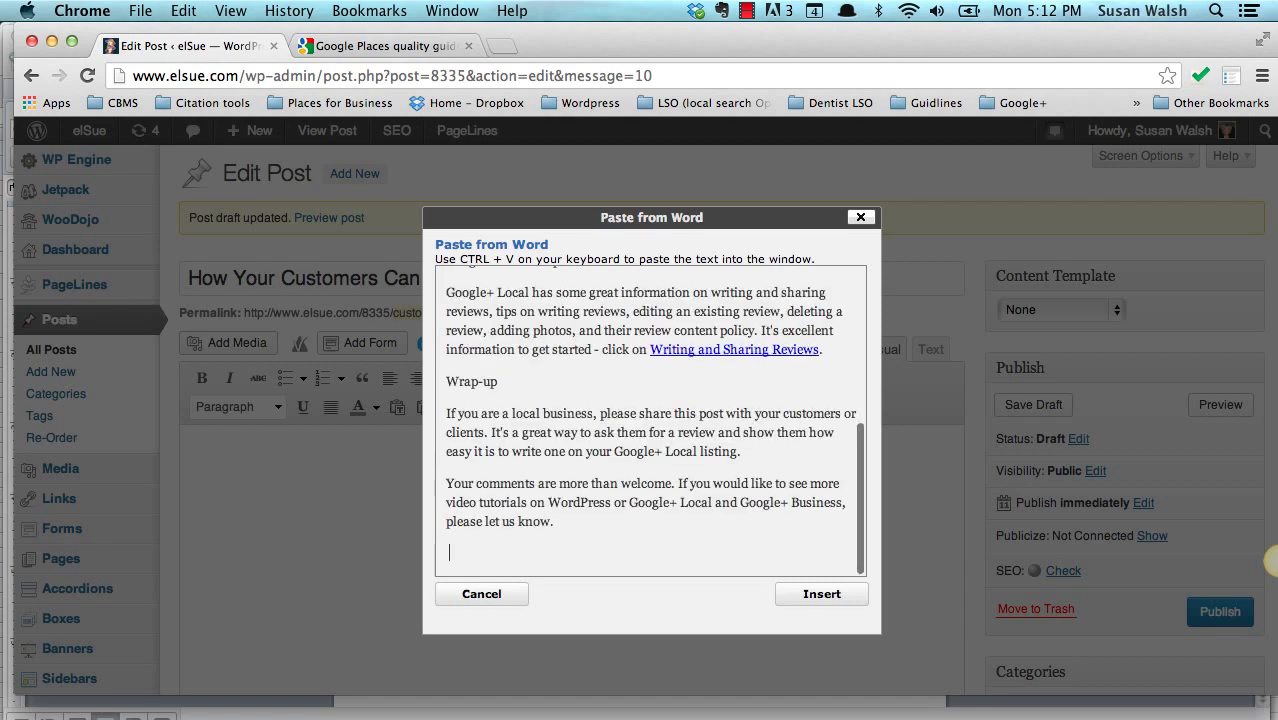
click(816, 596)
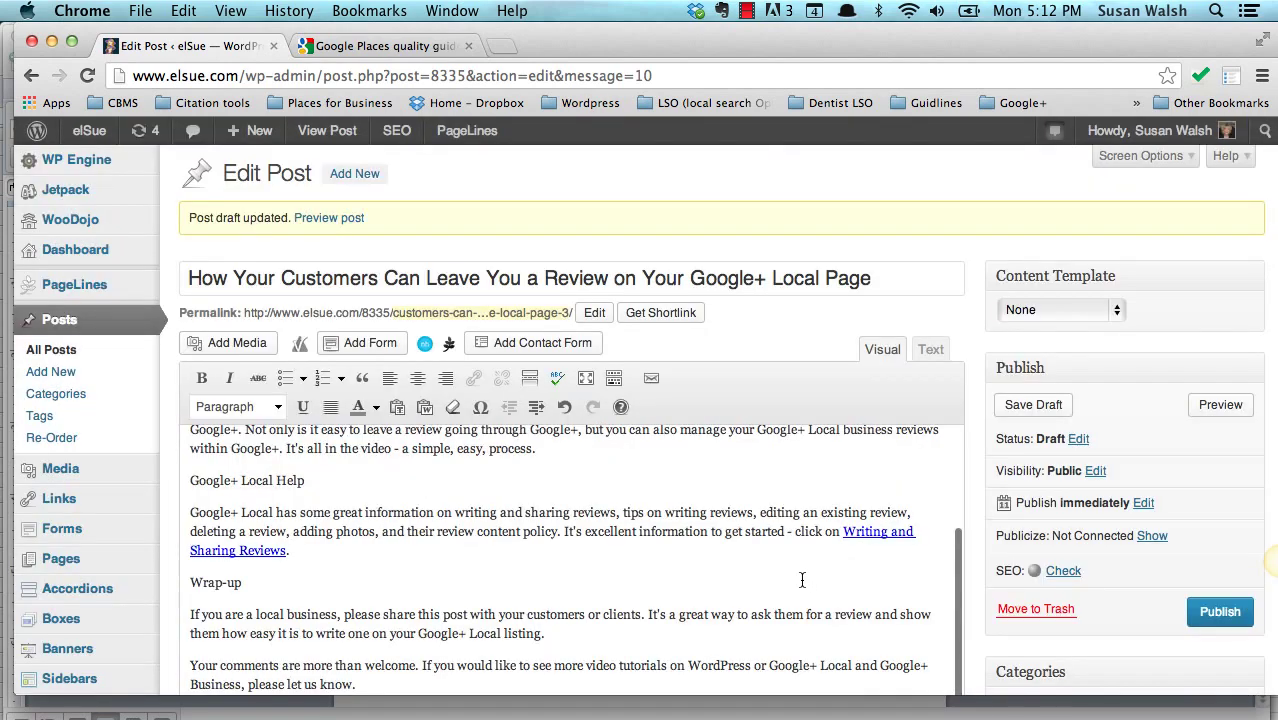
Step: Format the "Google+ Local video tutorial" line in the post body as Heading 2
scroll(752, 548, up, 5)
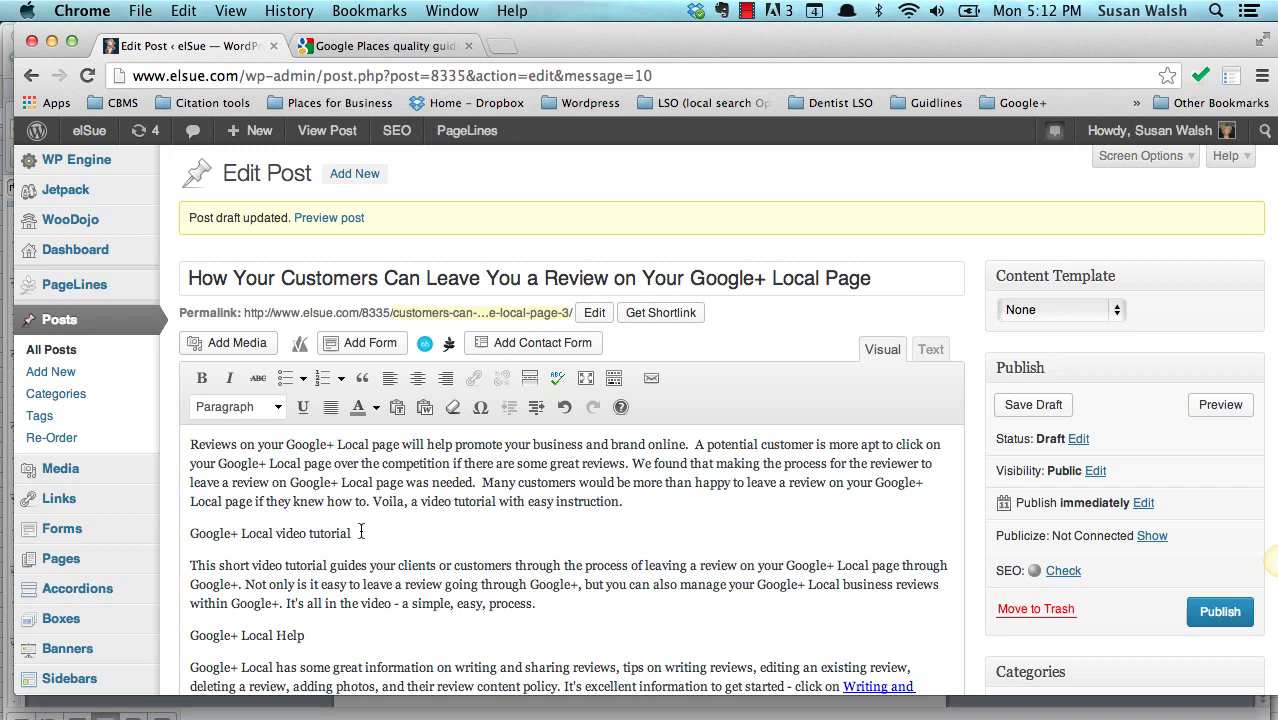
click(278, 408)
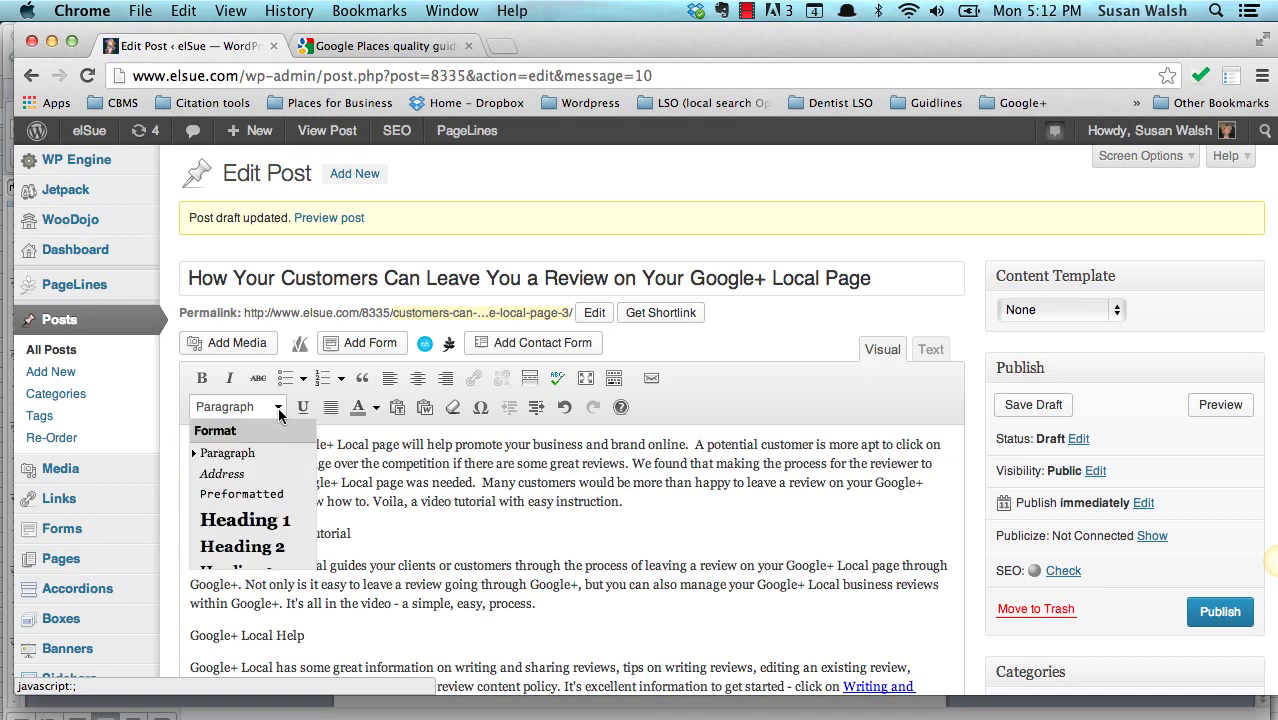
click(452, 547)
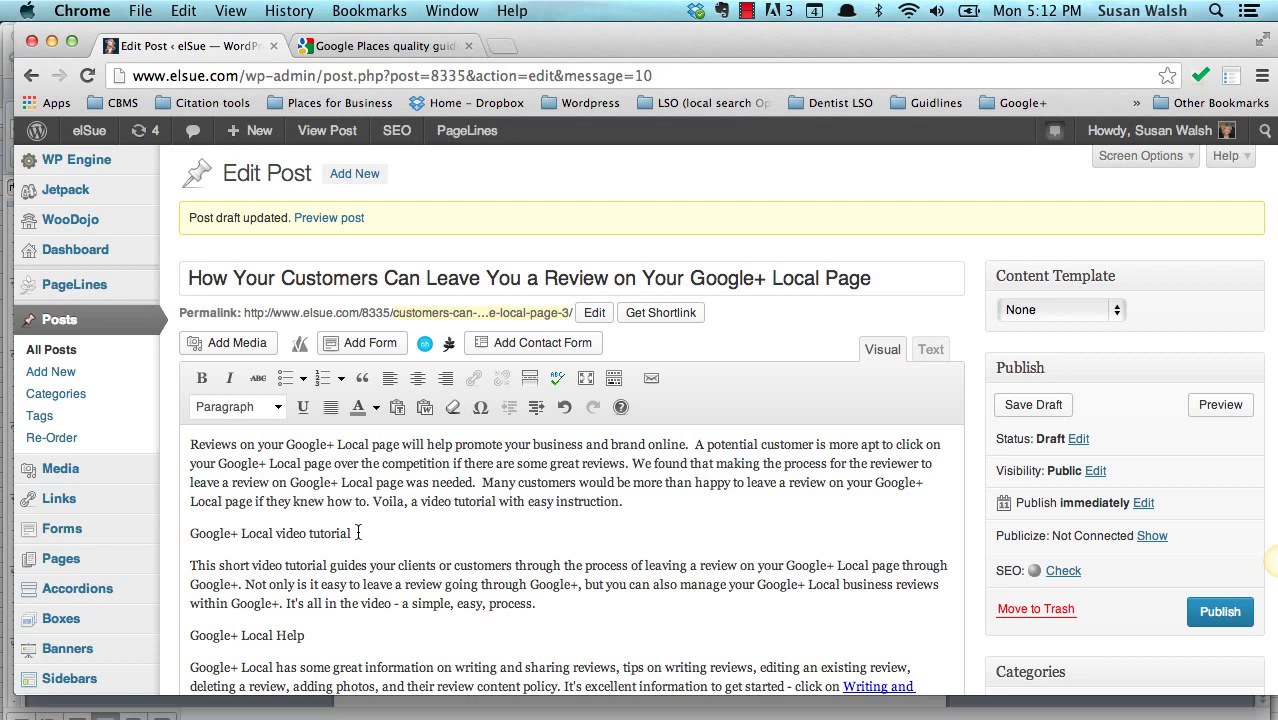
drag(358, 533, 187, 519)
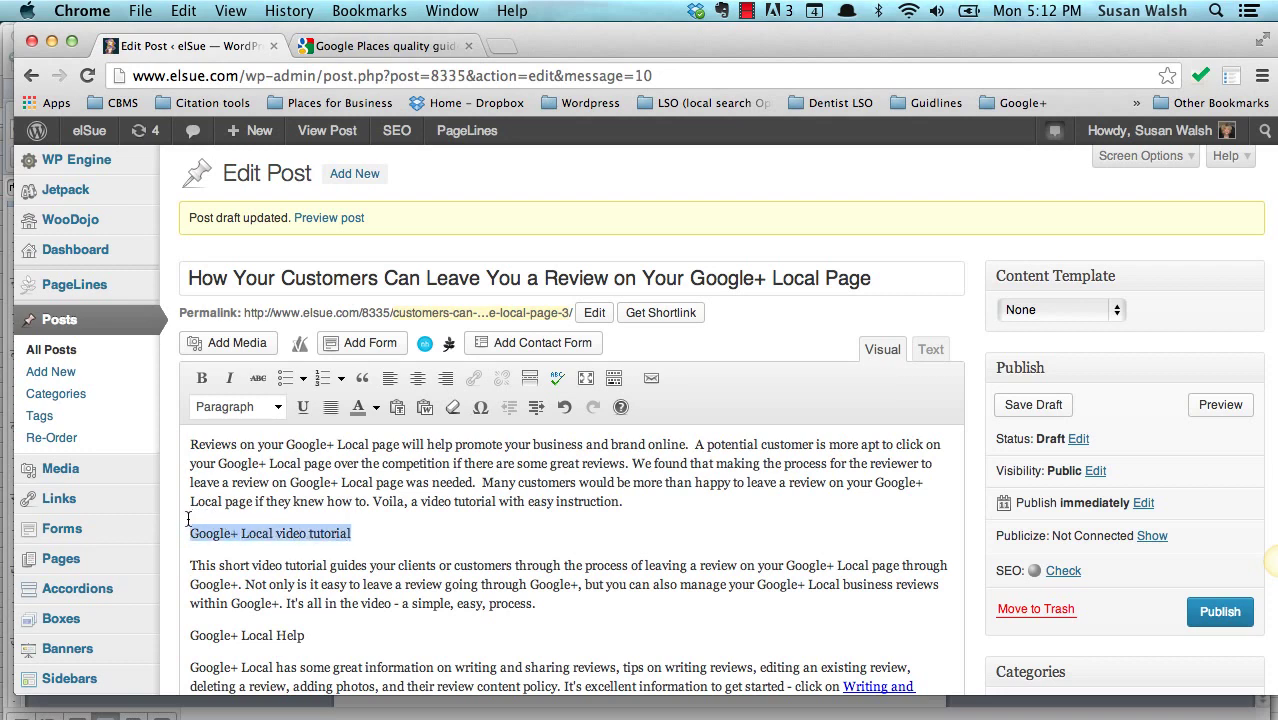
click(278, 407)
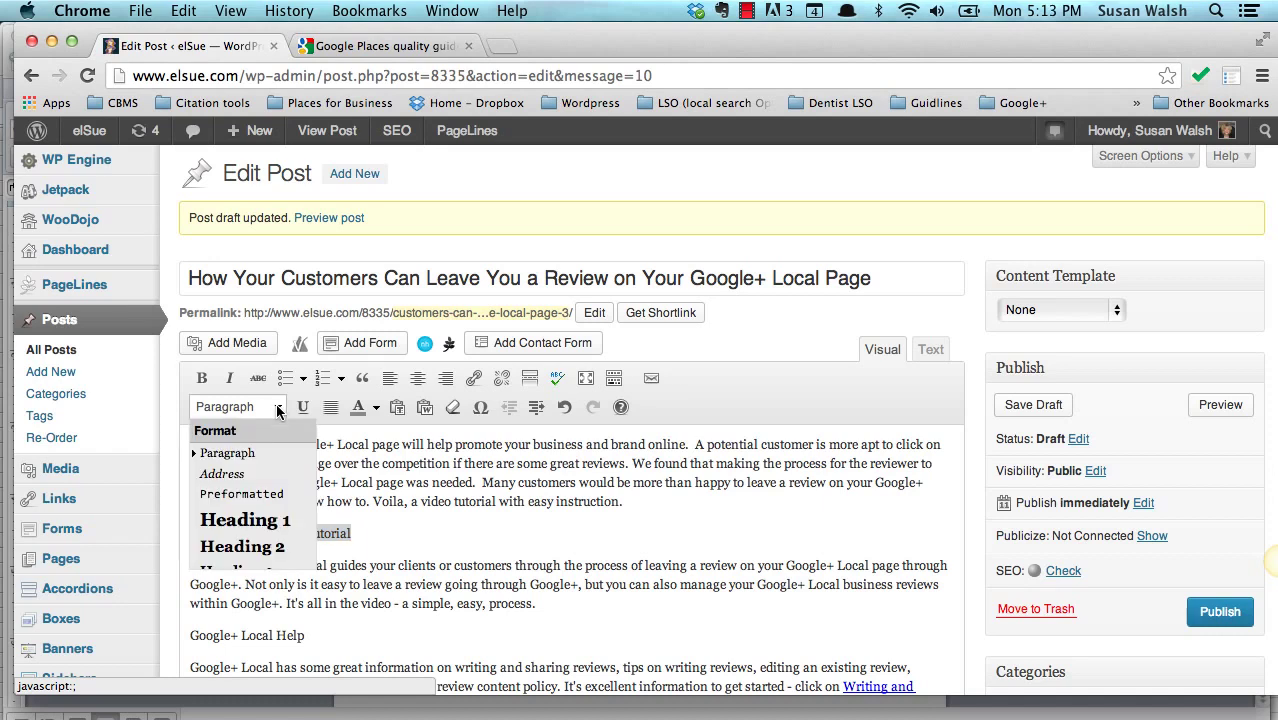
click(257, 549)
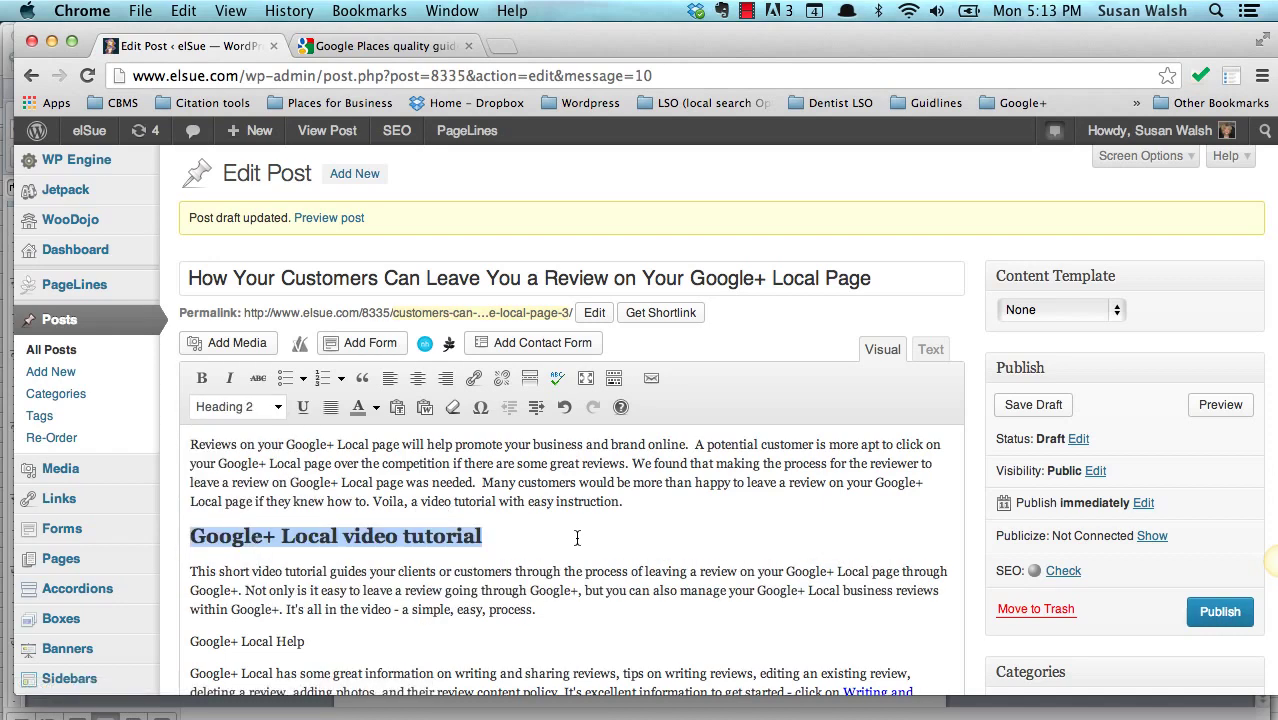
Step: Format the "Google+ Local Help" line in the post body as Heading 2
scroll(577, 539, down, 2)
scroll(577, 539, down, 2)
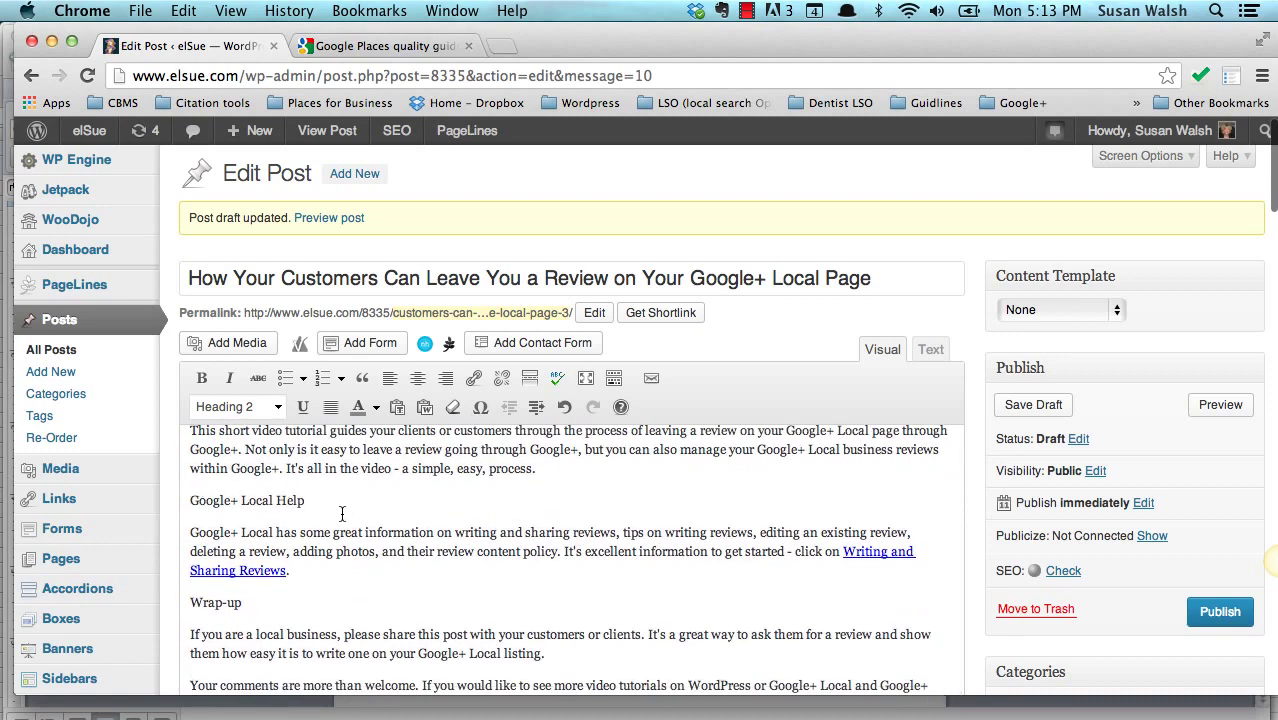
drag(314, 500, 182, 494)
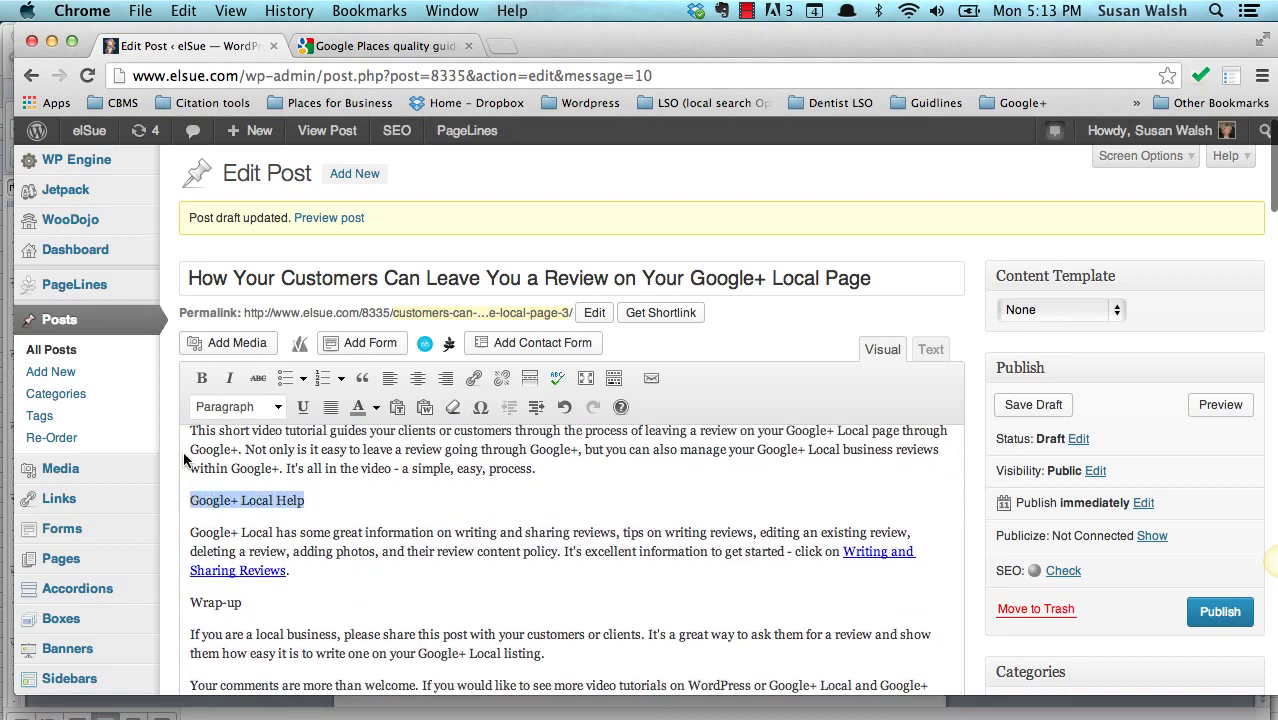
click(278, 407)
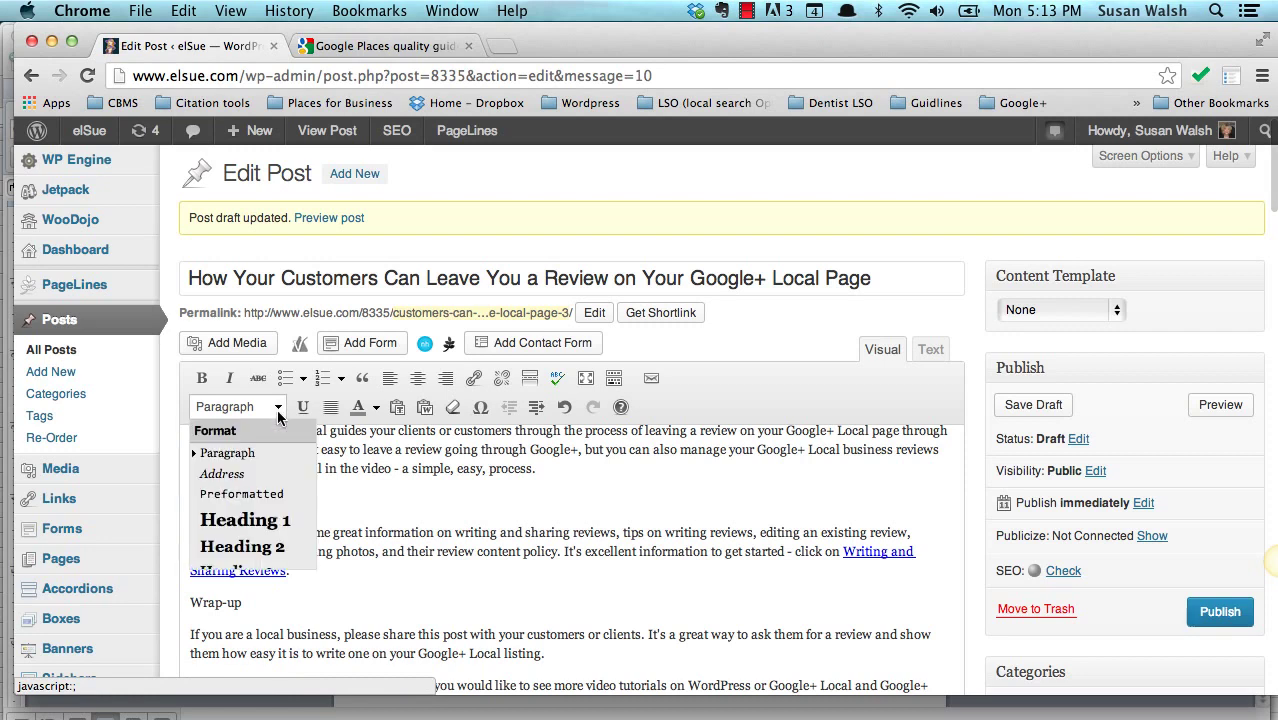
click(266, 546)
Step: Format the "Wrap-up" line near the end of the post as Heading 2
scroll(353, 628, down, 3)
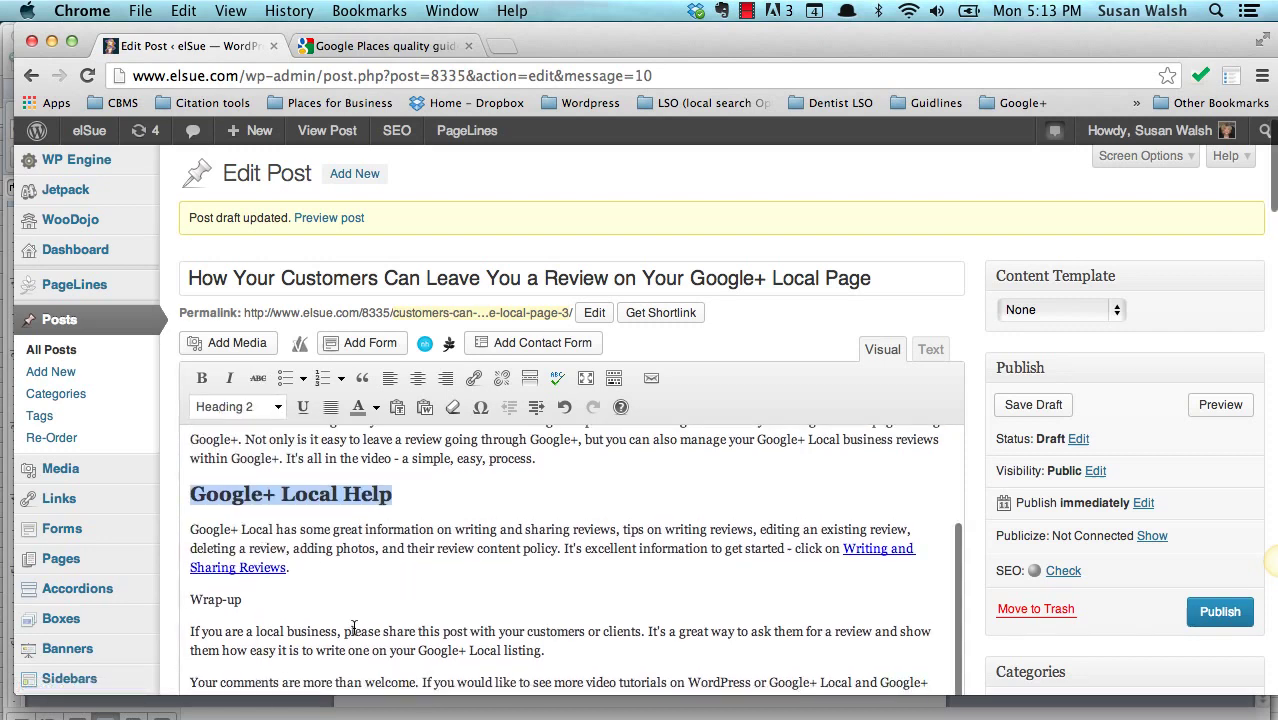
drag(262, 567, 183, 568)
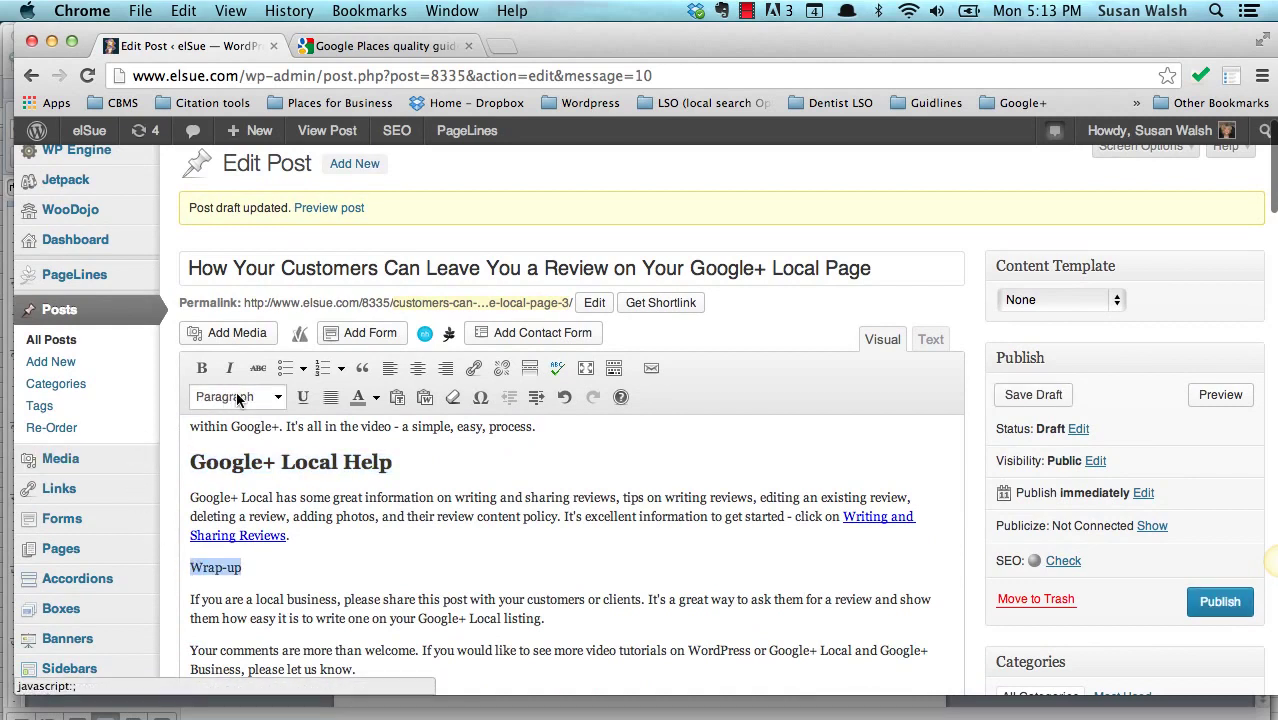
click(279, 397)
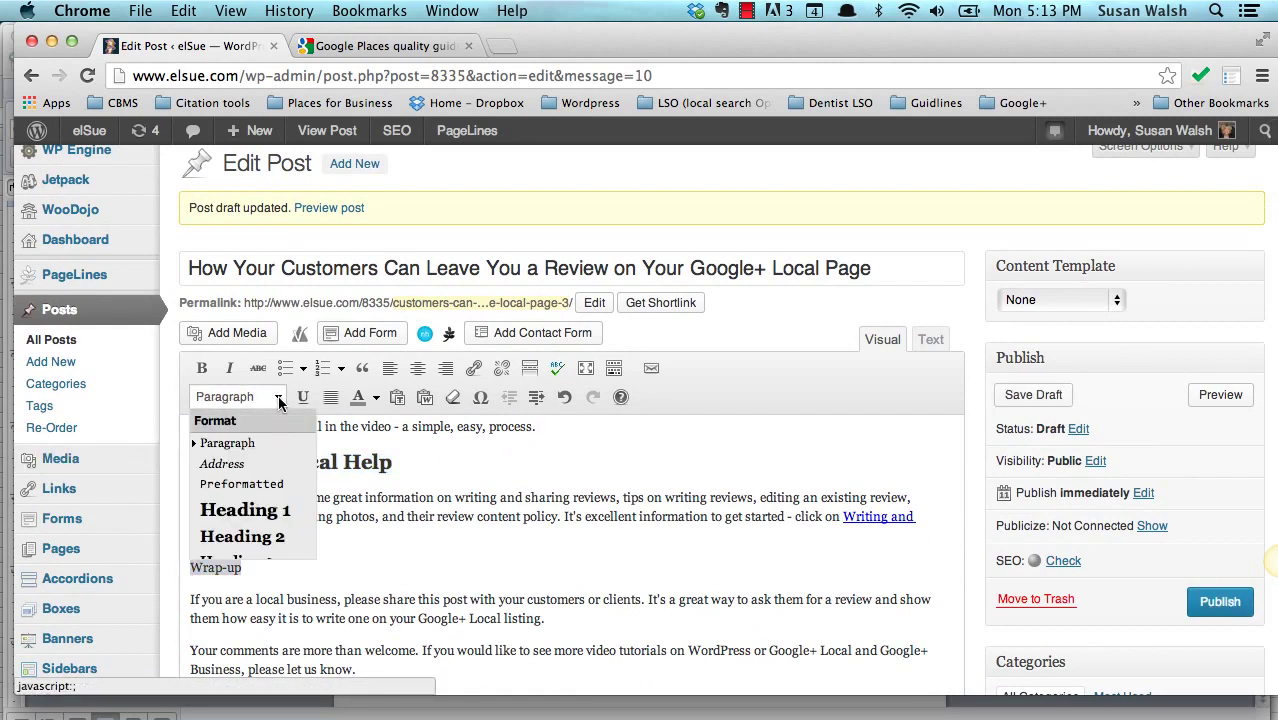
click(255, 537)
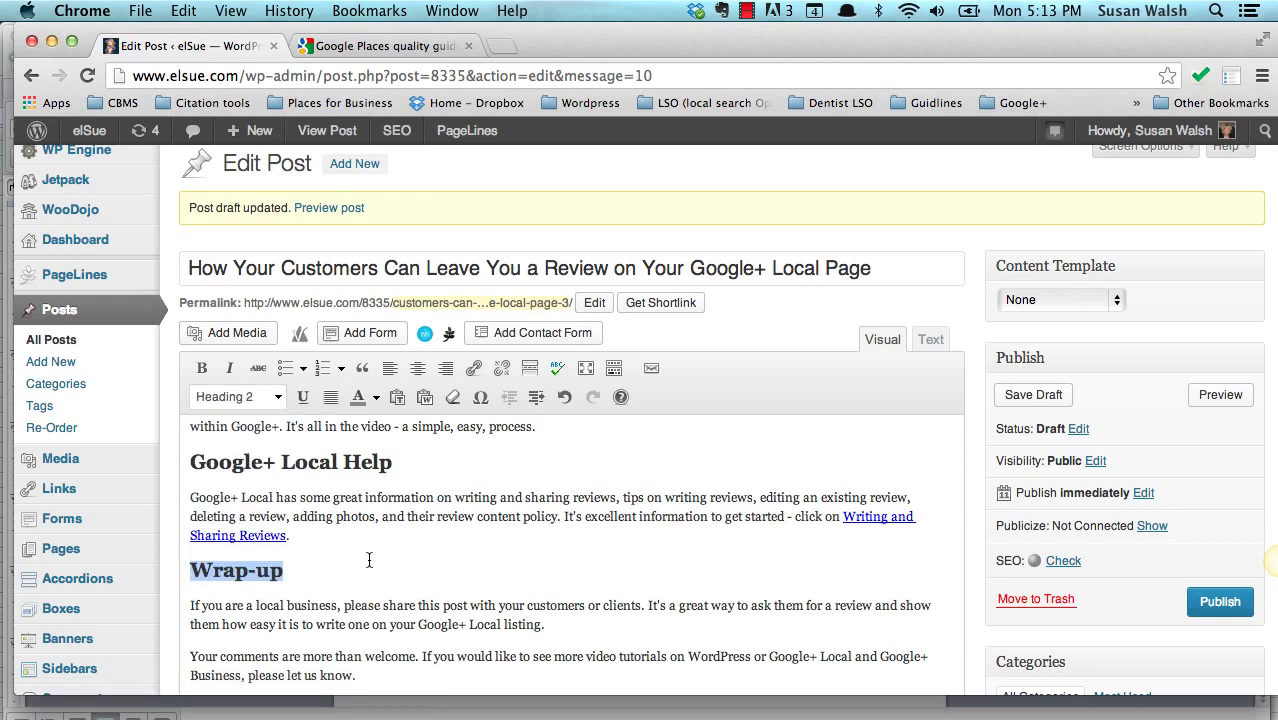
Step: Save the post as a draft and look through its formatted content
scroll(456, 572, up, 5)
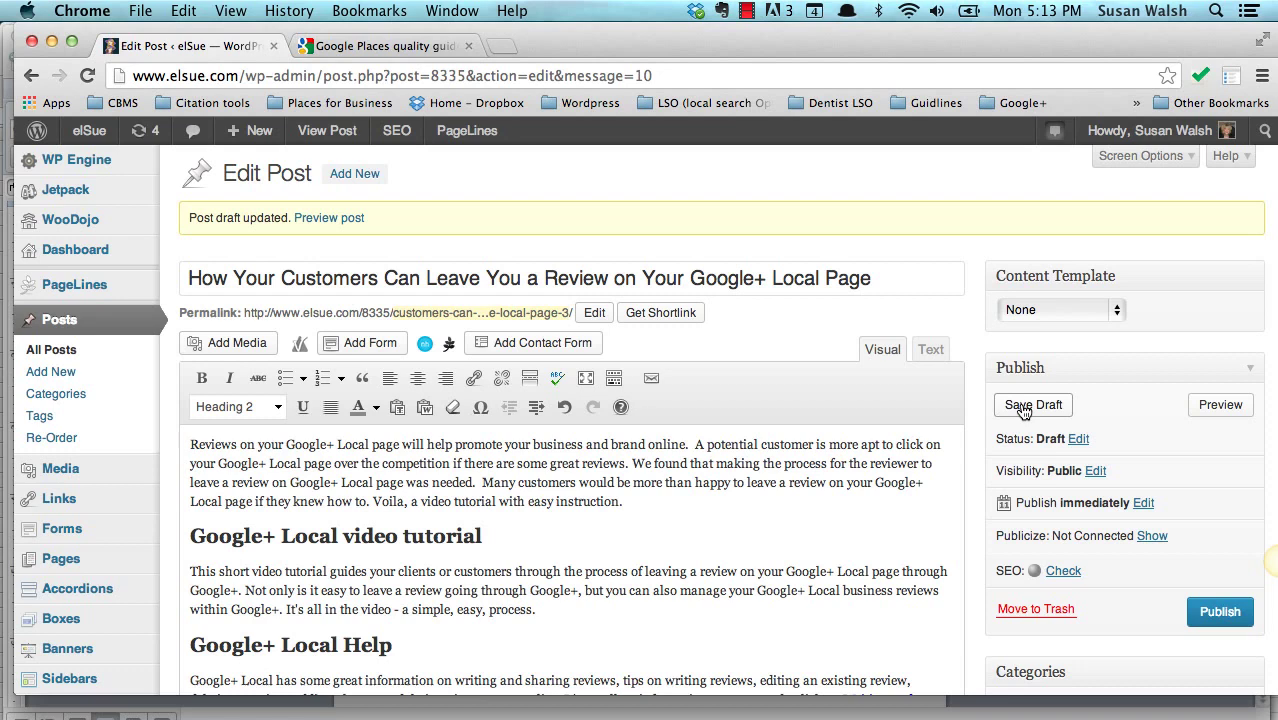
click(1031, 405)
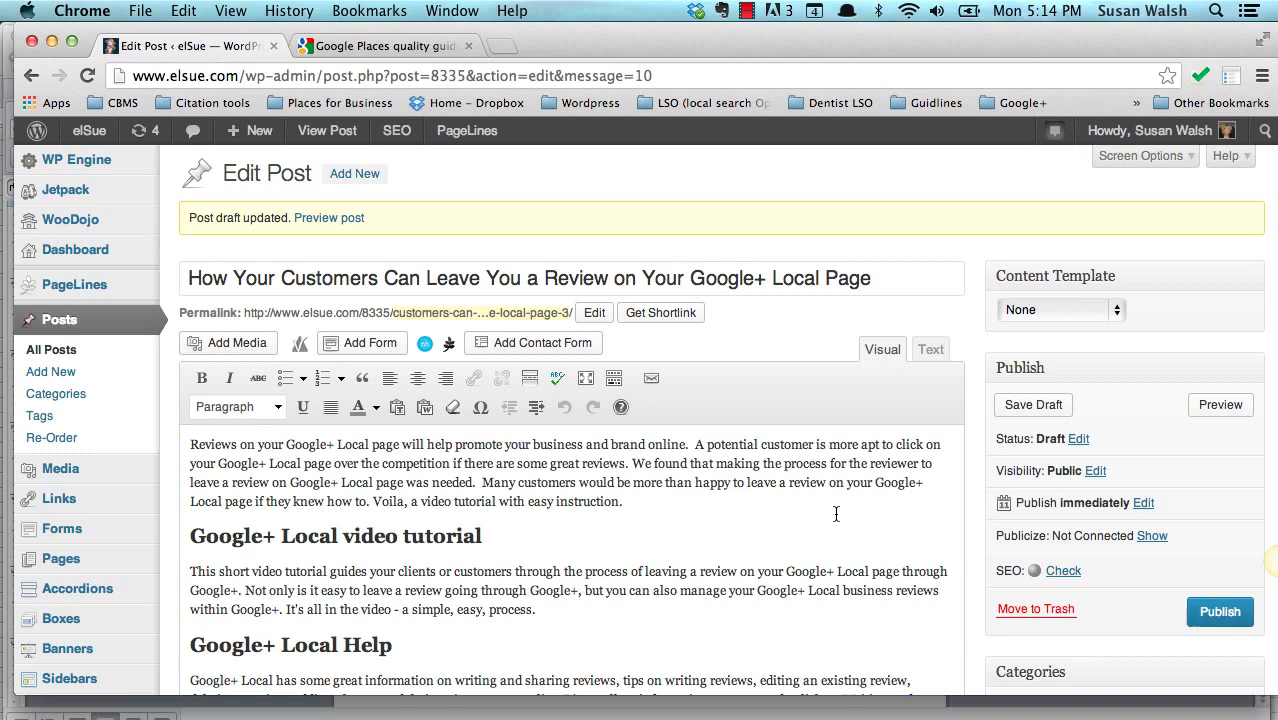
scroll(838, 514, down, 5)
scroll(836, 514, down, 5)
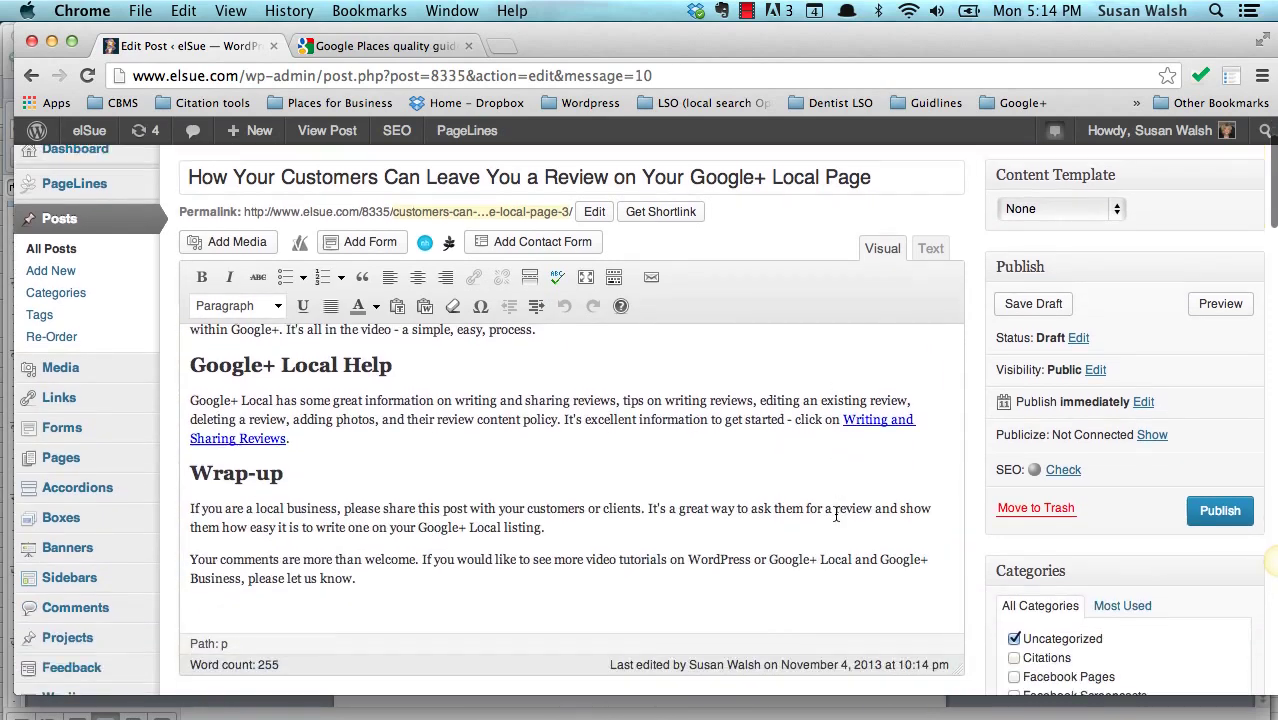
scroll(836, 514, up, 8)
scroll(836, 514, up, 2)
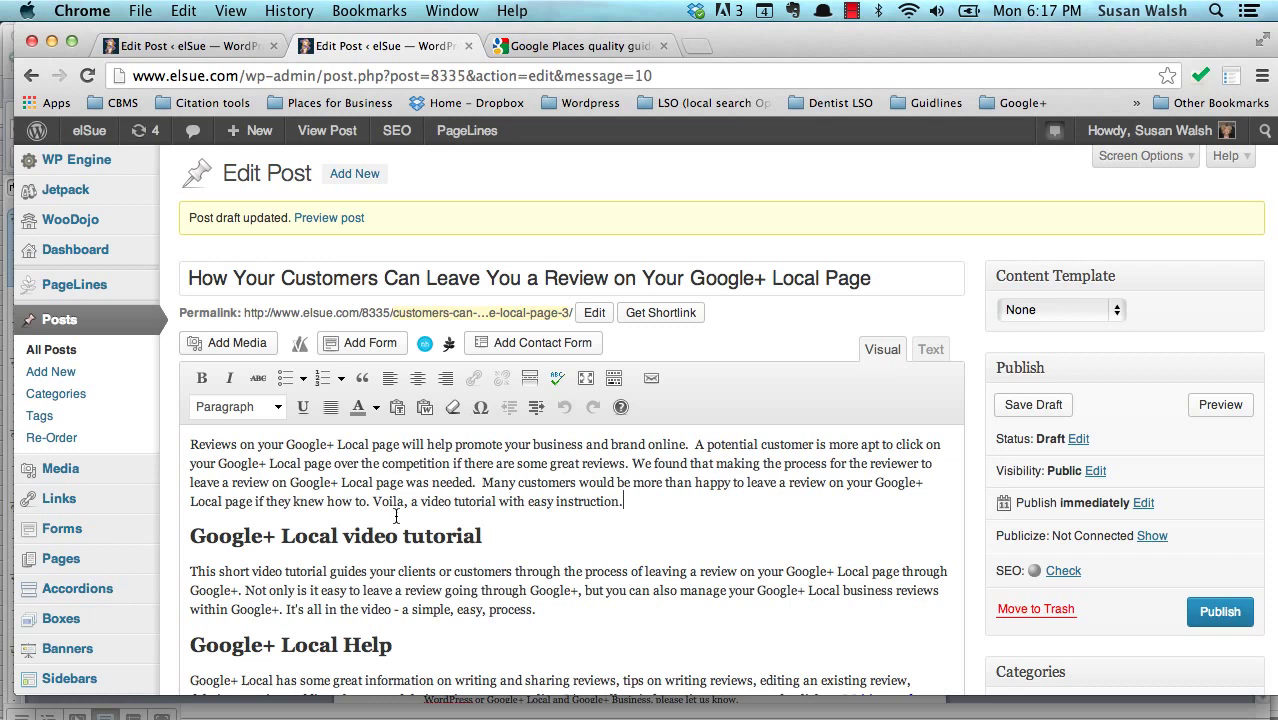
Step: Add media to the post, view the file upload option, and select the Google-Plus-Local Icon image from the Media Library
click(222, 350)
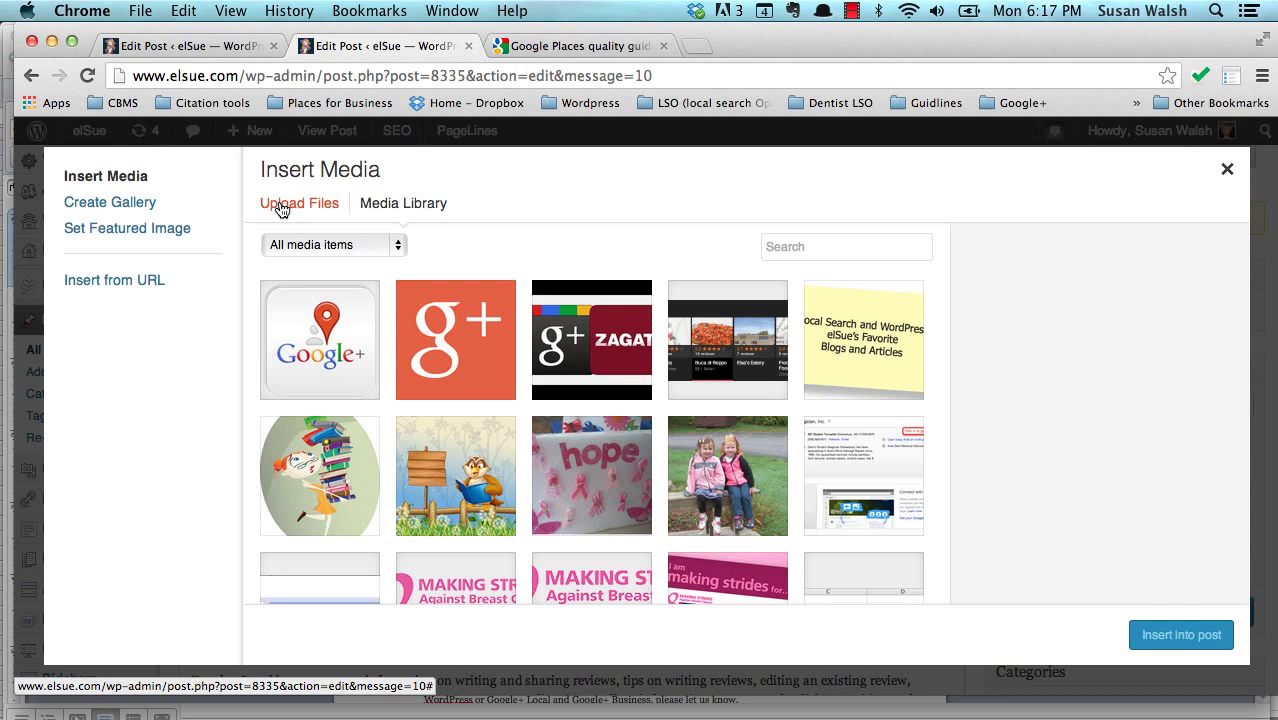
click(282, 206)
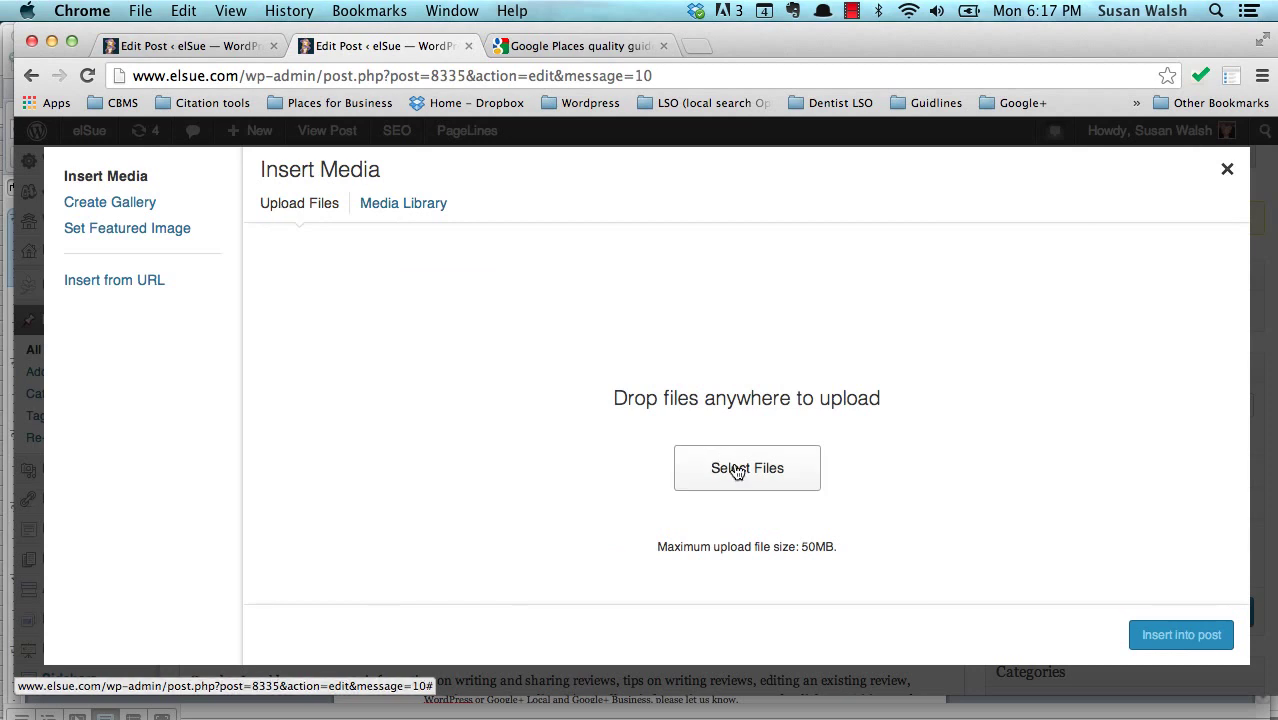
click(390, 208)
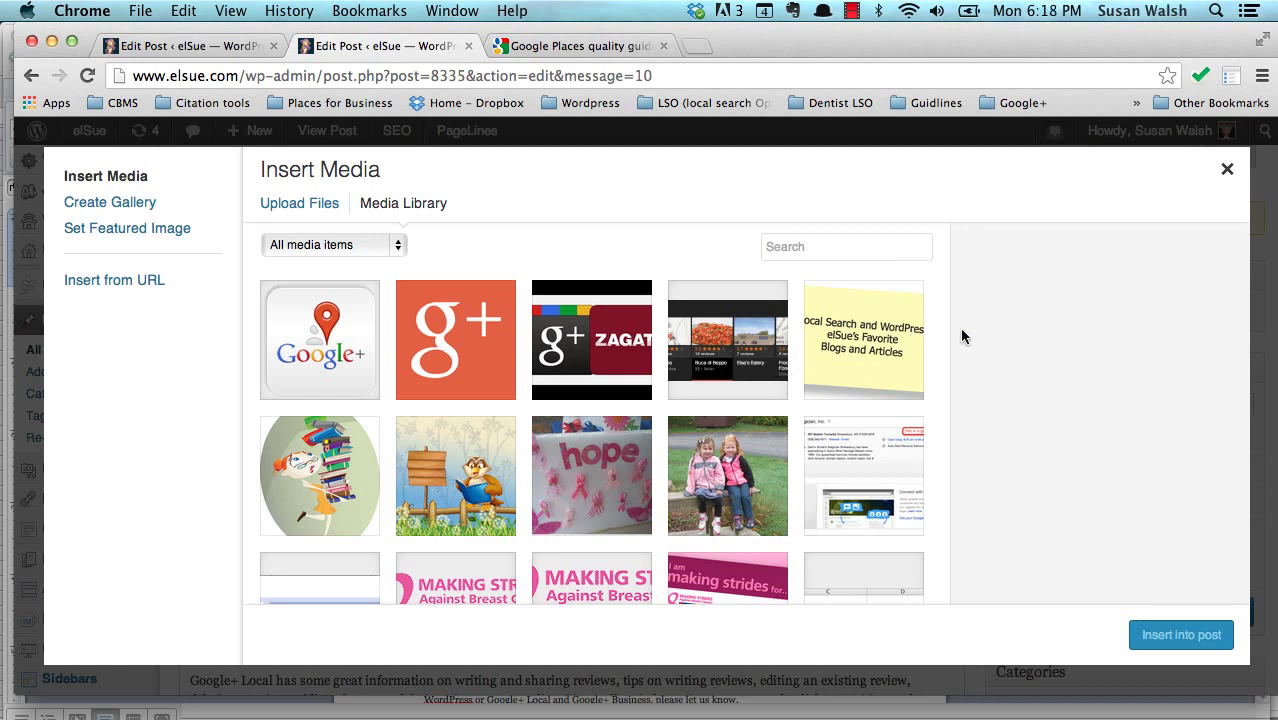
click(308, 338)
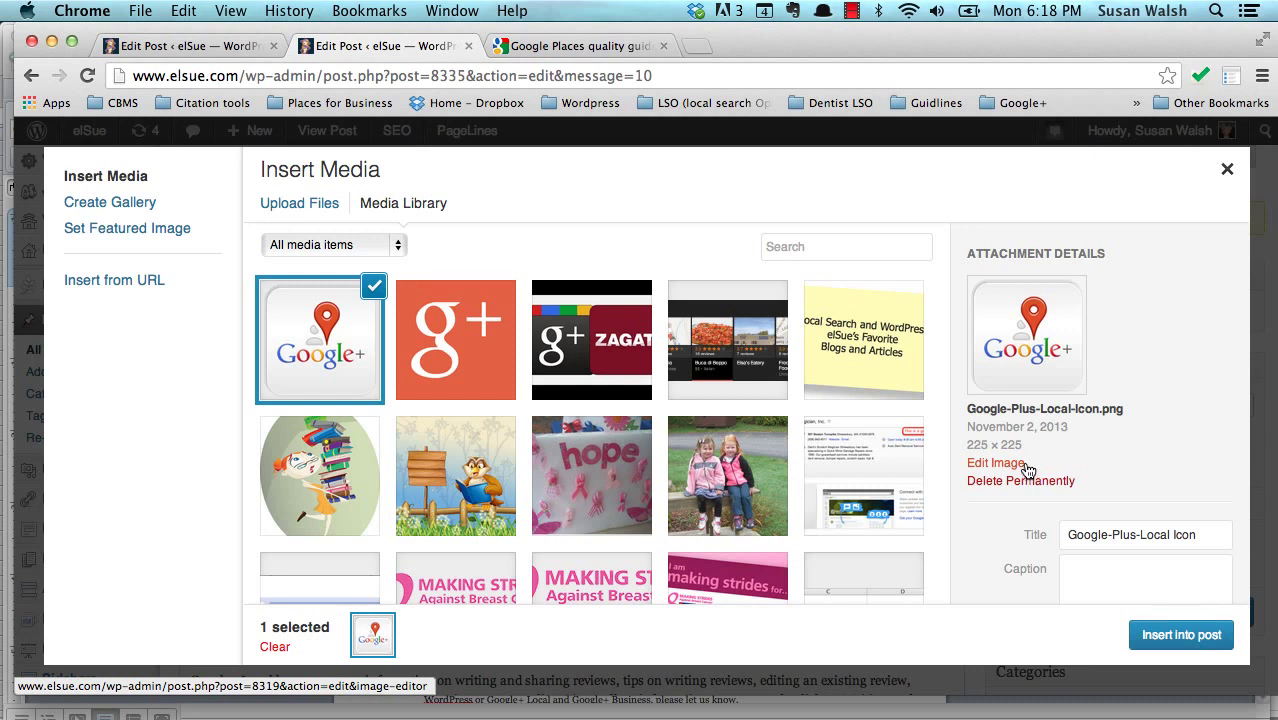
Step: Insert the selected Google-Plus-Local Icon image into the post with center alignment, linked to the media file, at Full Size – 225 × 225
scroll(1136, 457, down, 3)
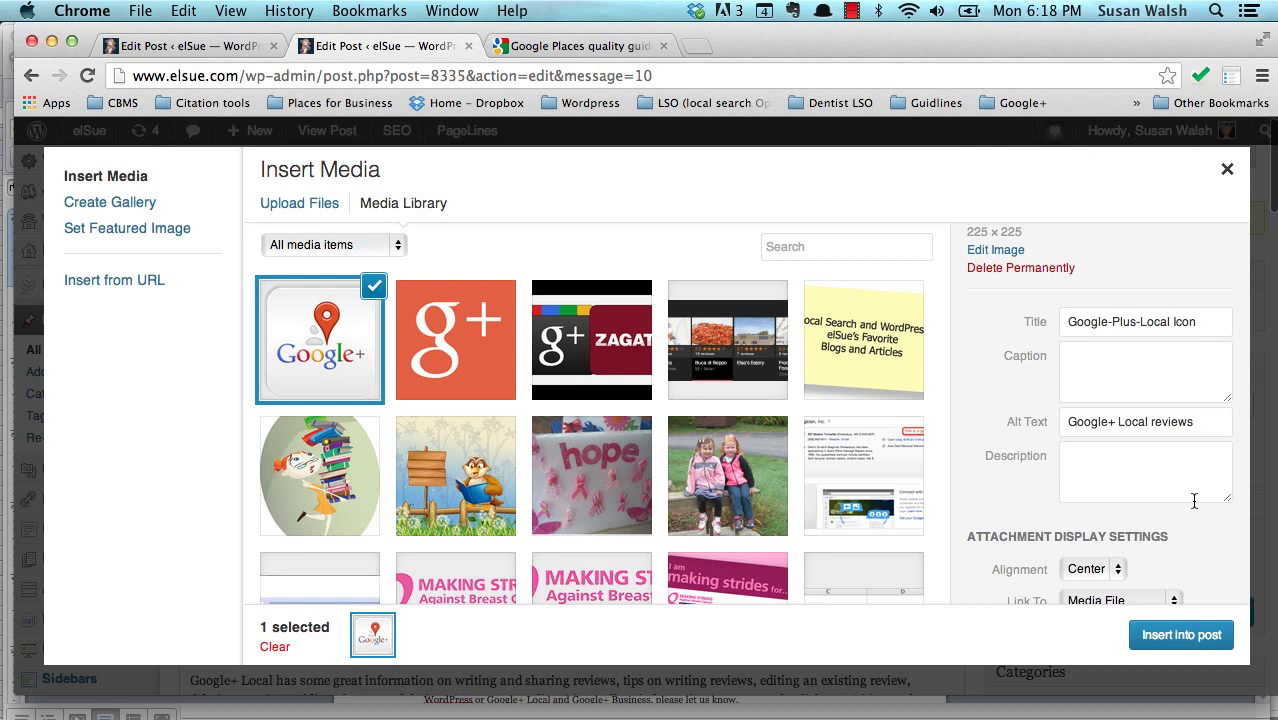
scroll(1193, 507, down, 2)
scroll(1193, 507, down, 3)
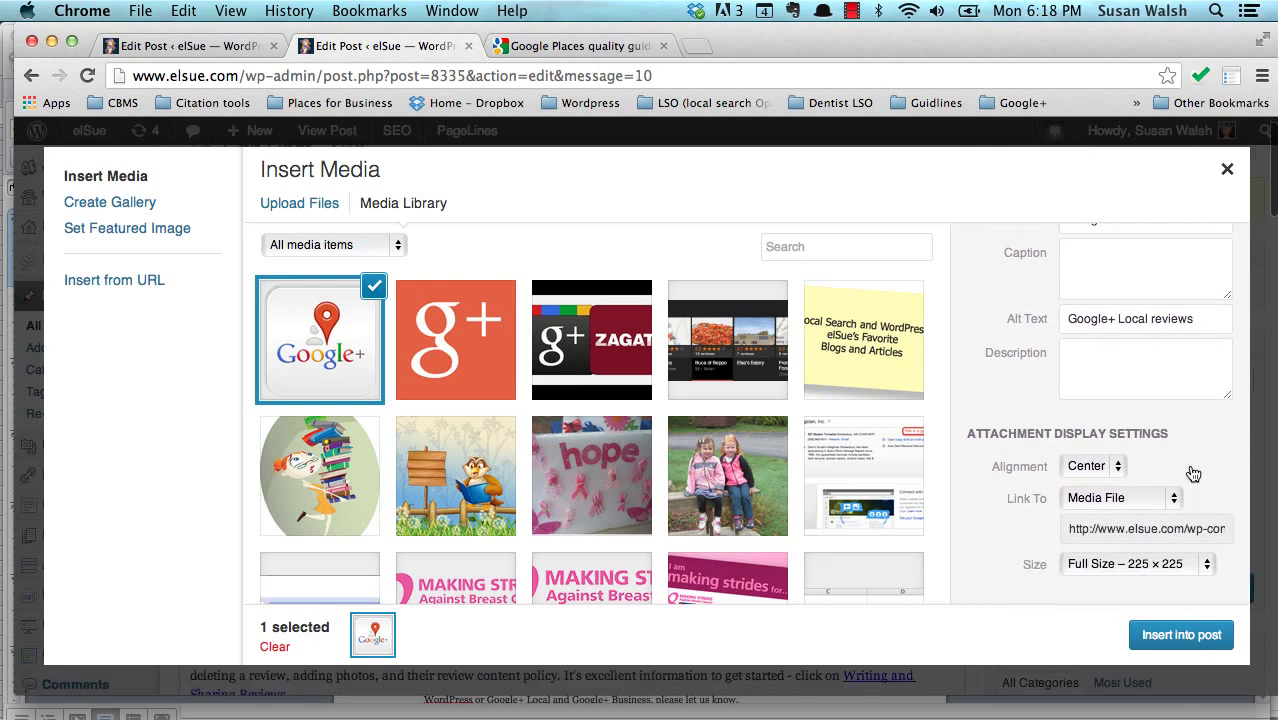
click(1119, 469)
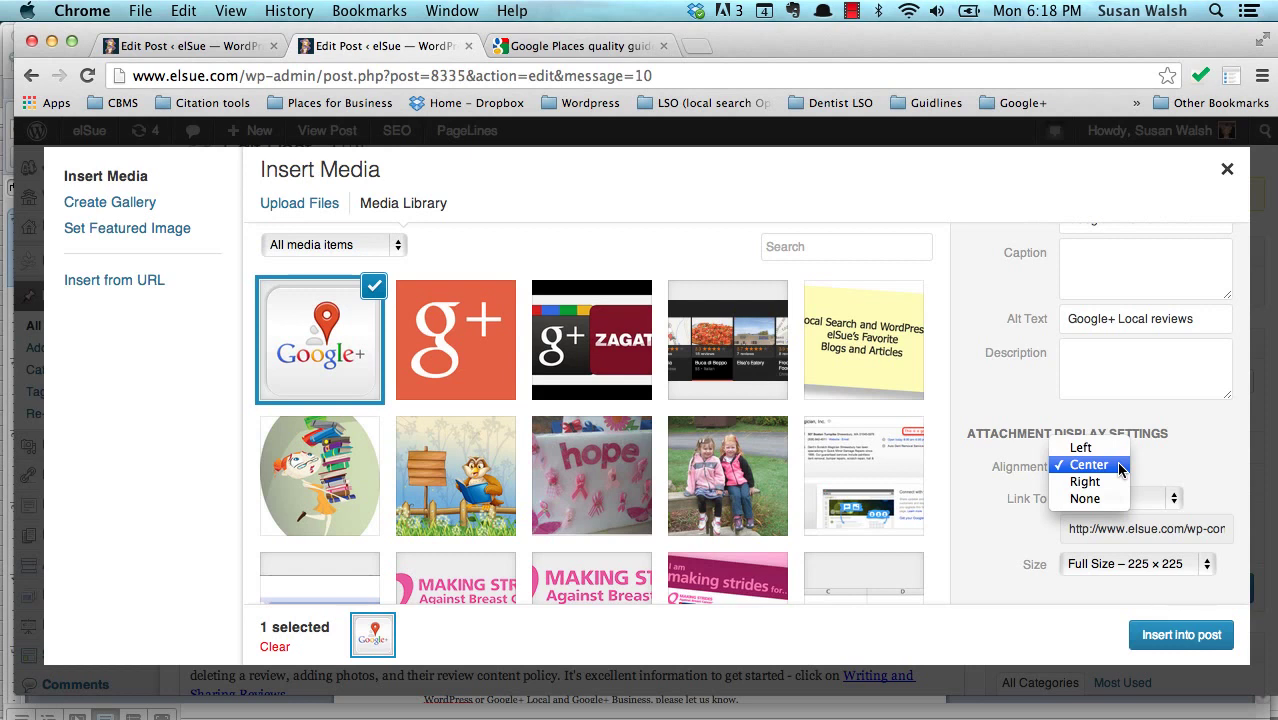
click(1120, 470)
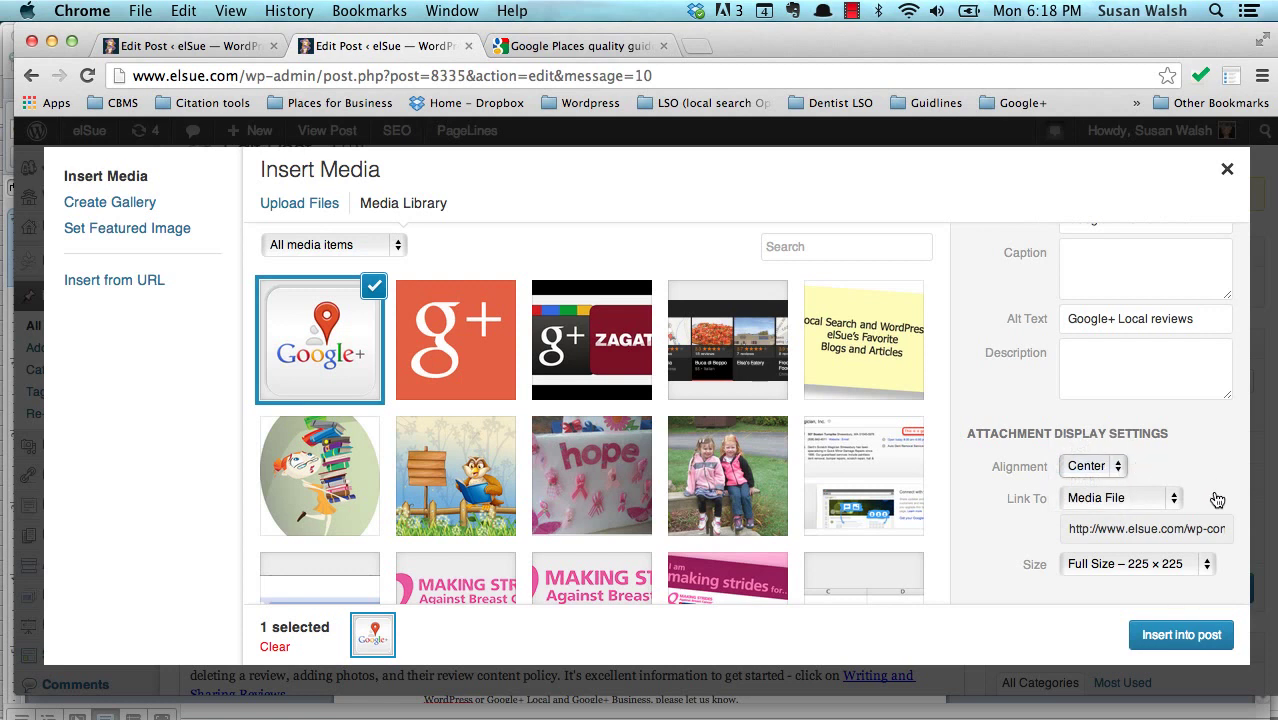
click(1207, 566)
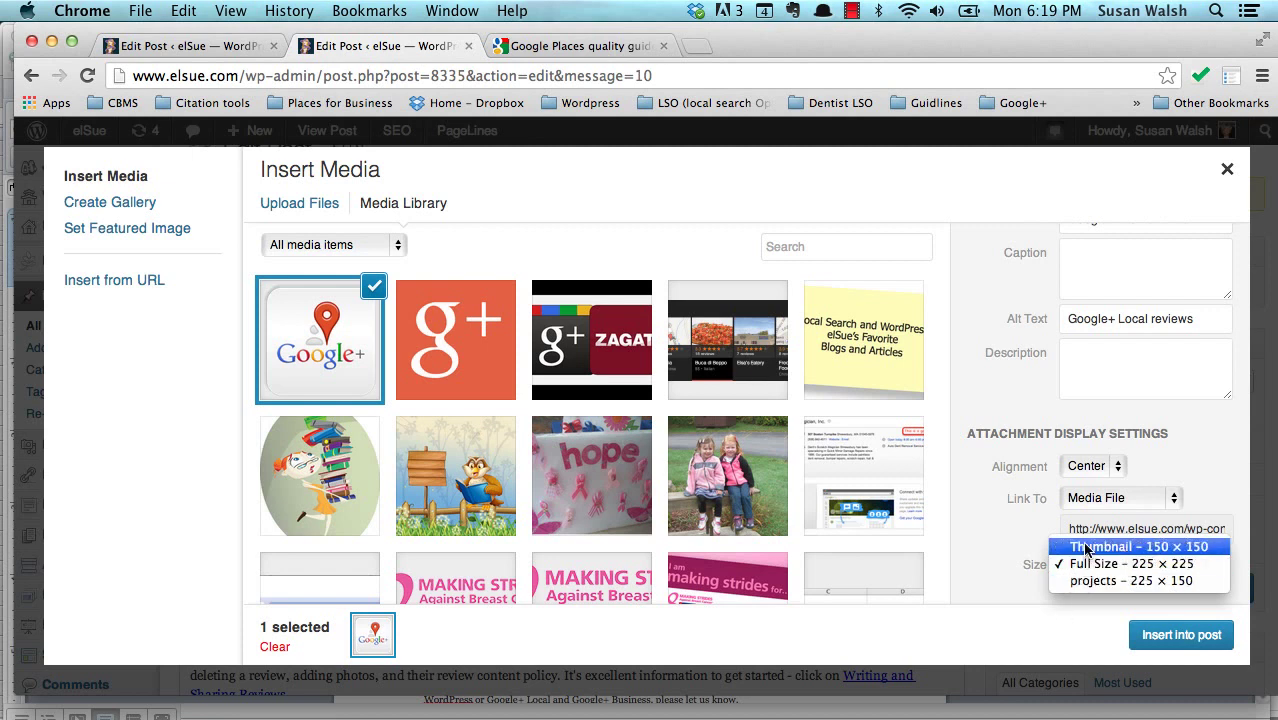
click(1173, 640)
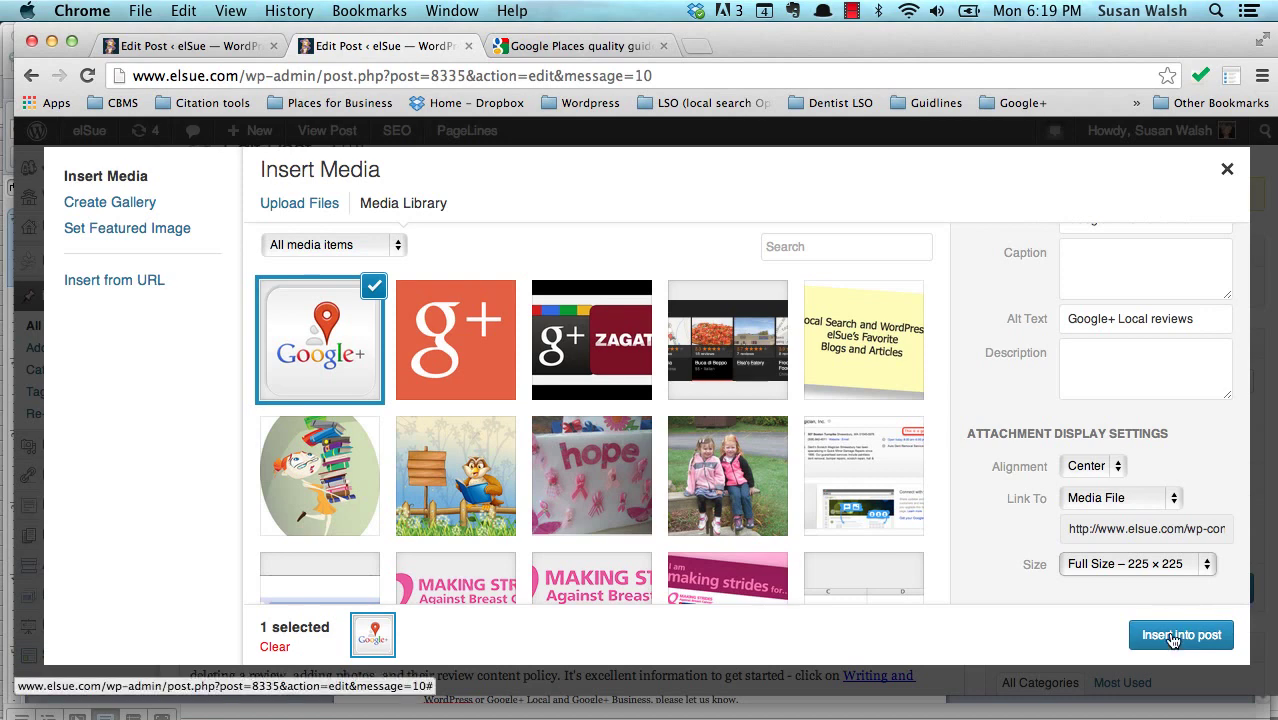
click(1176, 636)
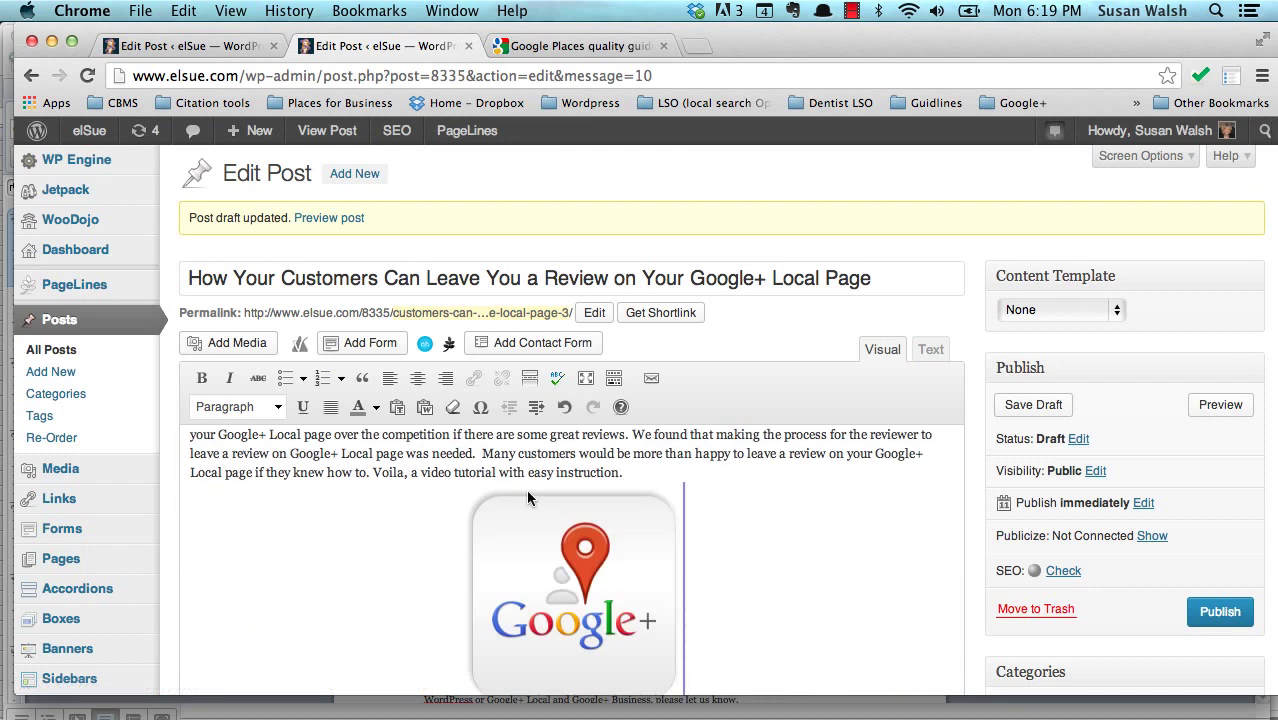
scroll(654, 586, up, 1)
scroll(654, 596, down, 1)
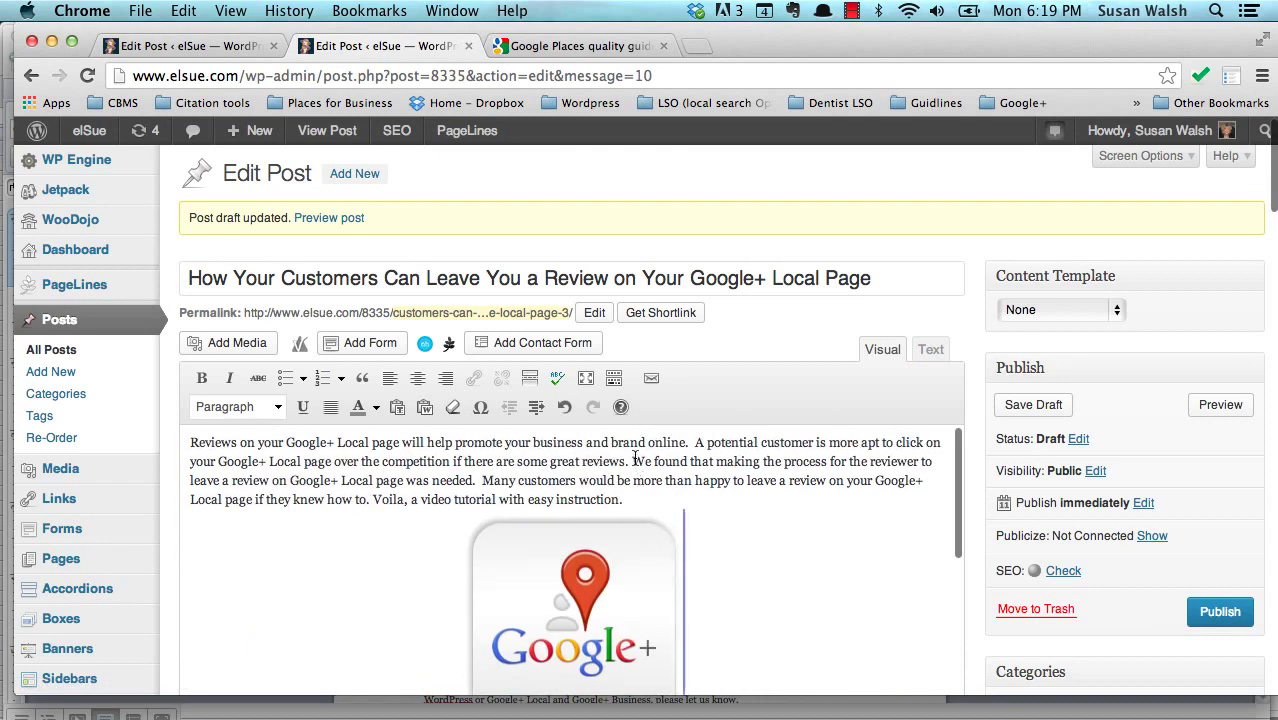
Step: Delete the Google+ icon image placed below the post's opening paragraph
click(631, 505)
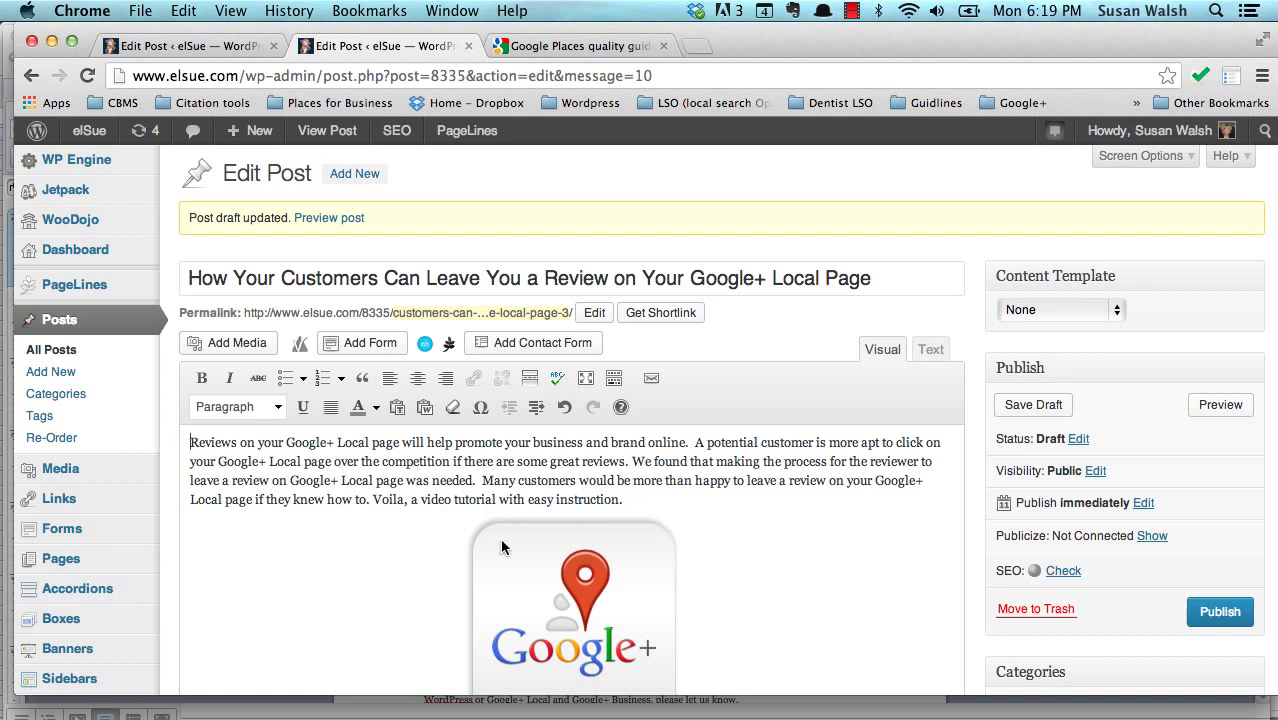
scroll(545, 567, down, 3)
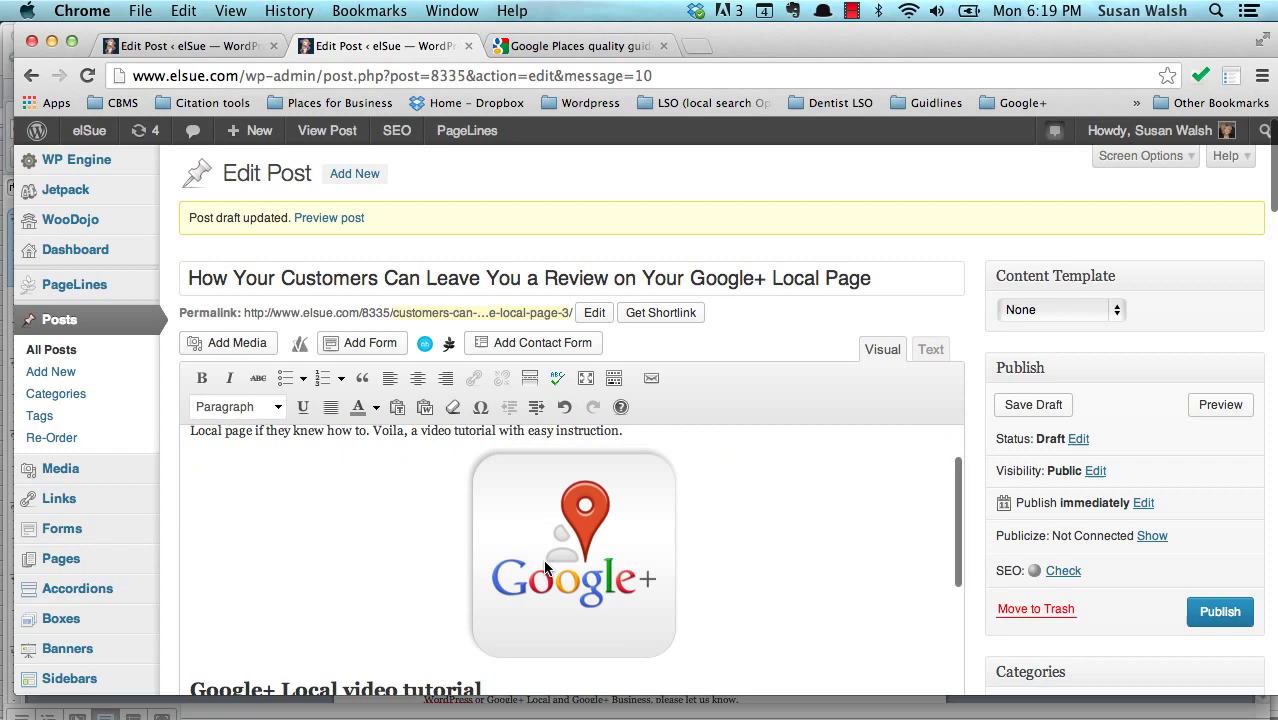
click(497, 469)
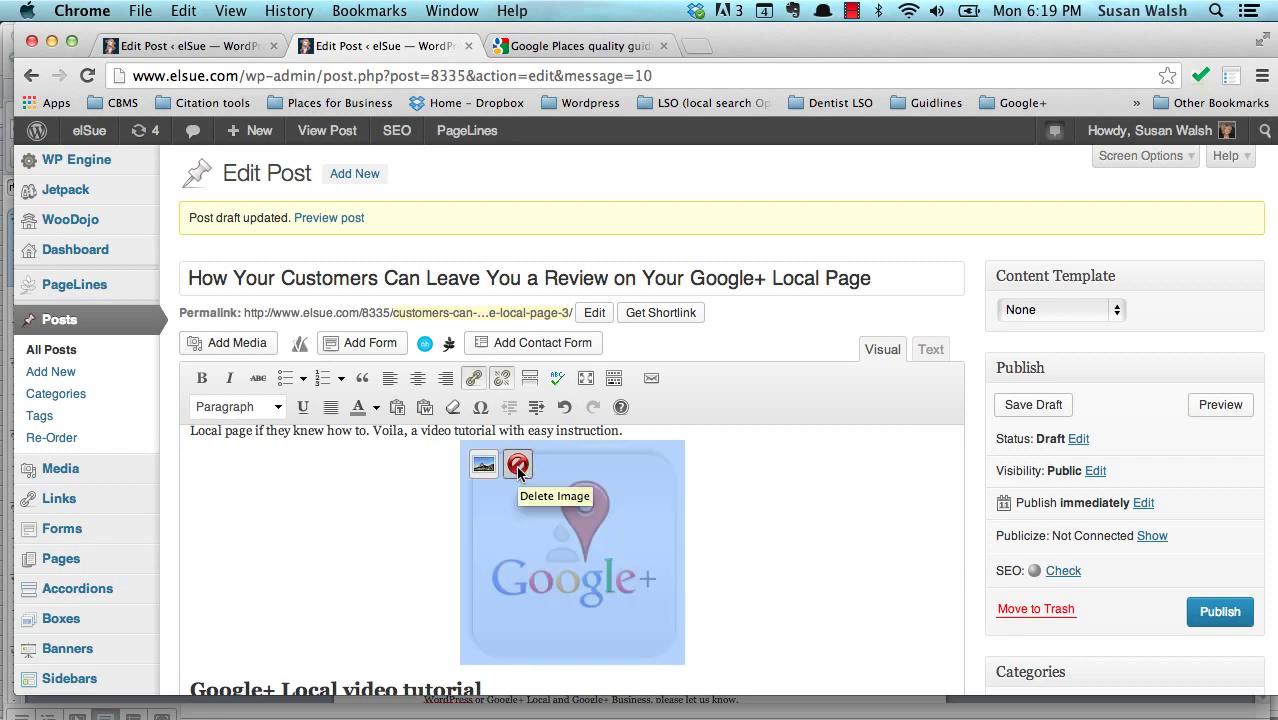
click(518, 466)
scroll(516, 470, up, 3)
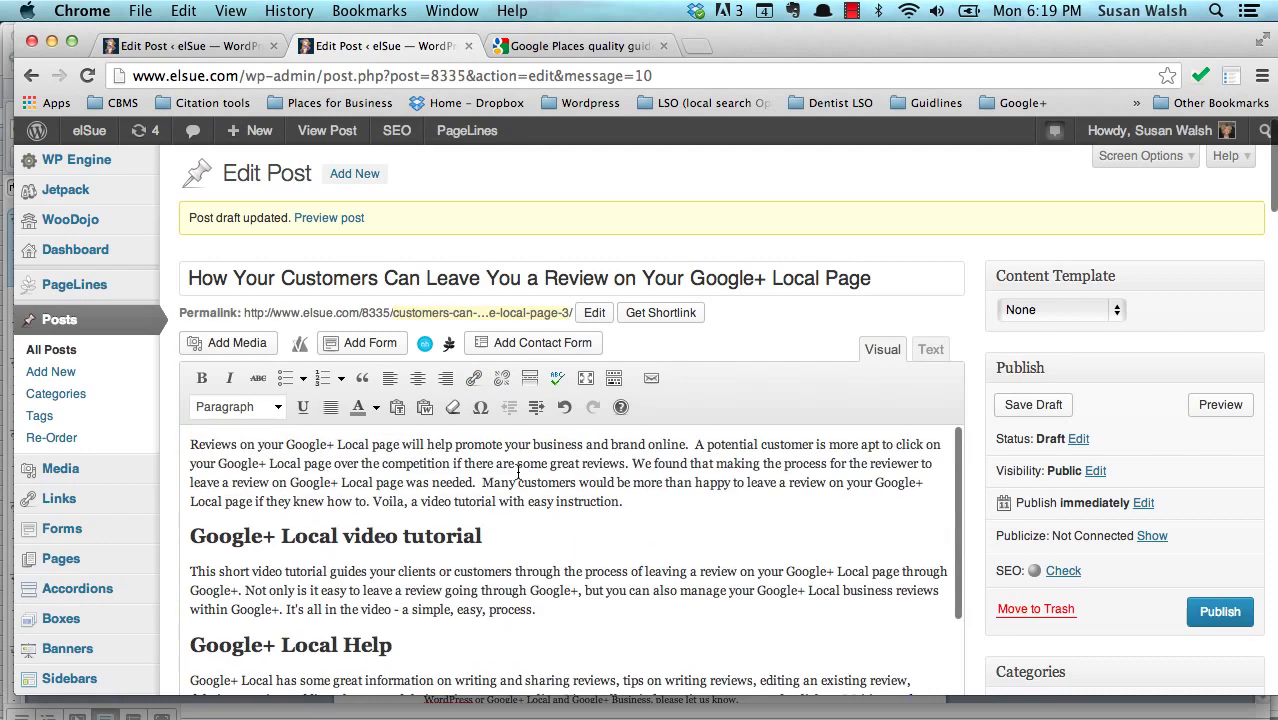
Step: Insert the Google-Plus-Local Icon image from the Media Library before the opening paragraph, centered at Full Size – 225 × 225
click(194, 444)
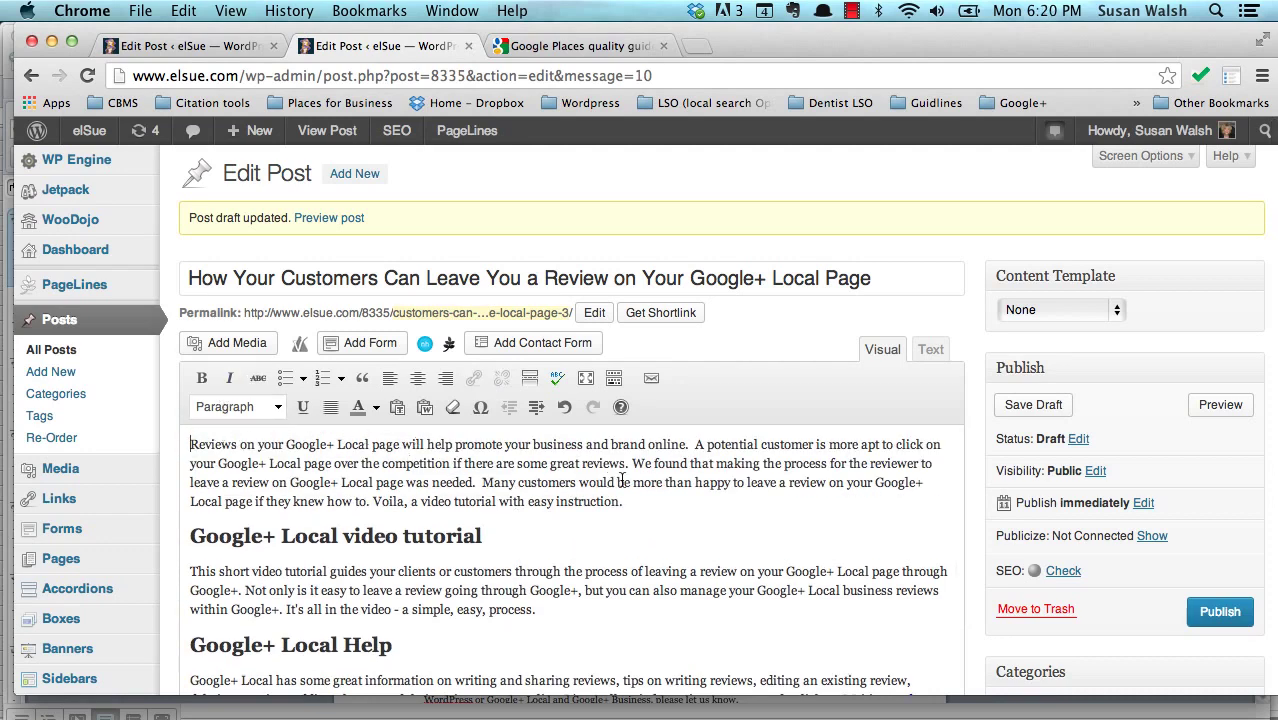
click(237, 352)
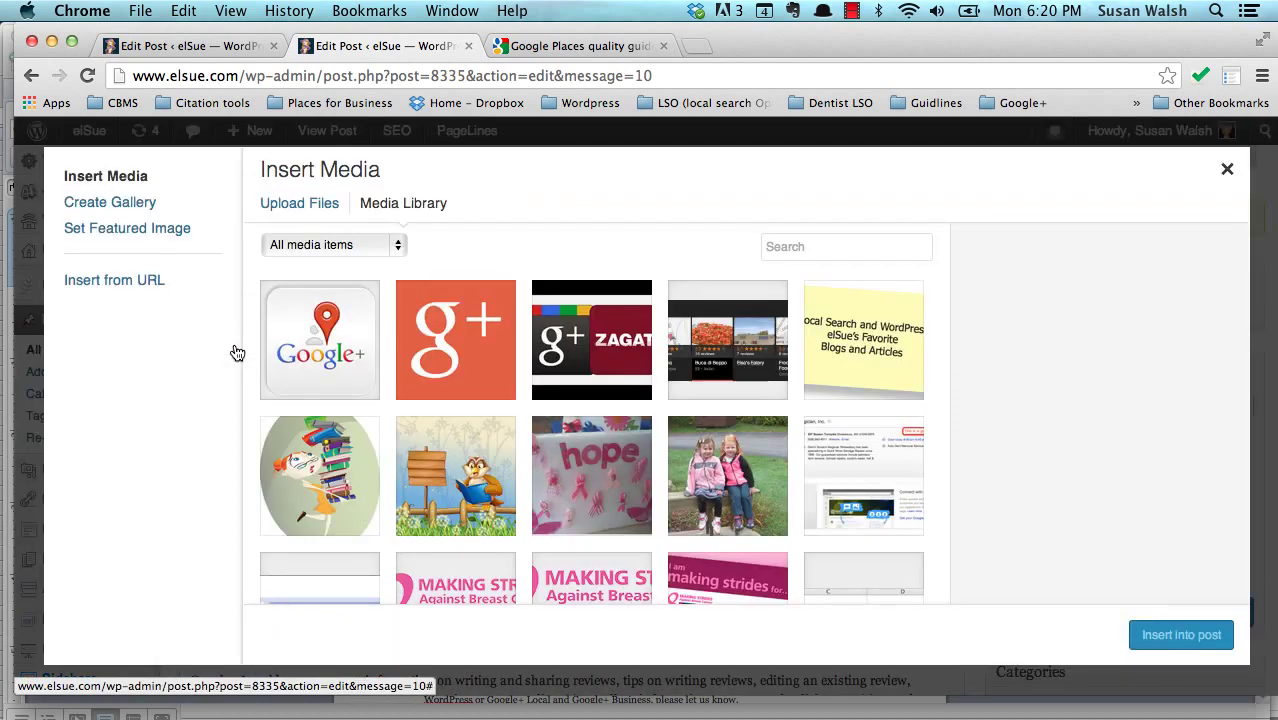
click(378, 362)
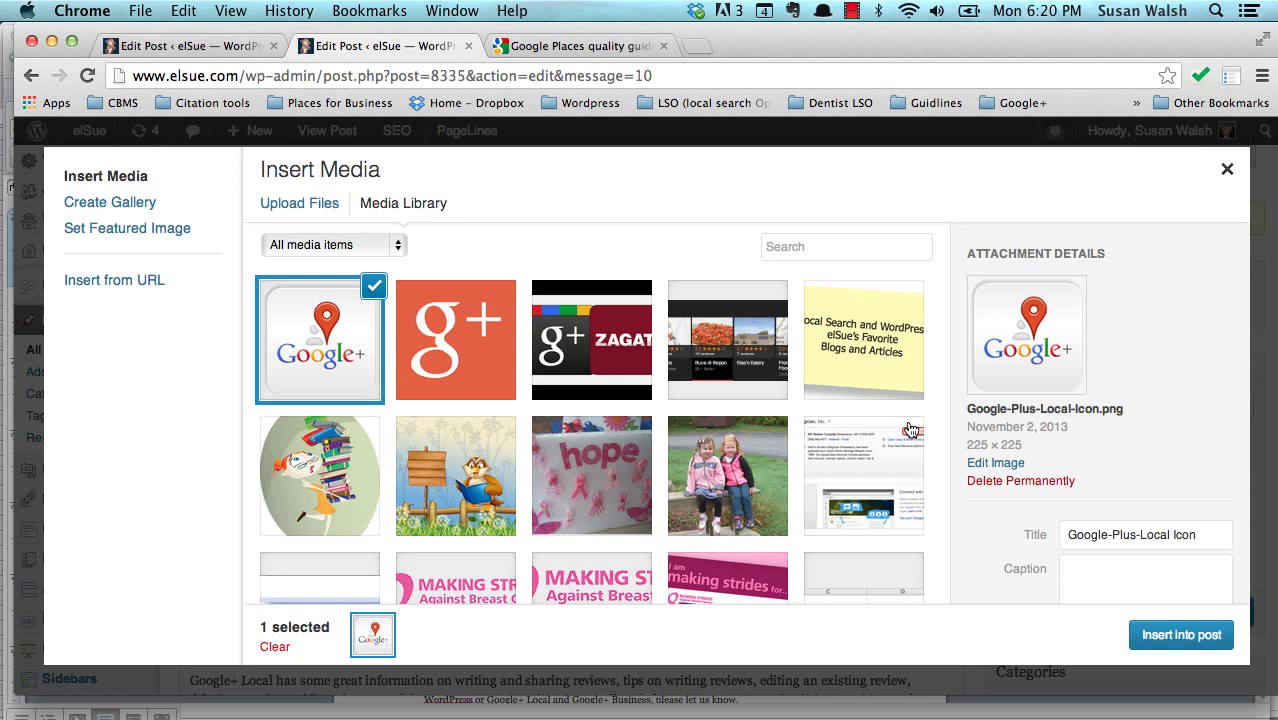
scroll(1167, 483, down, 5)
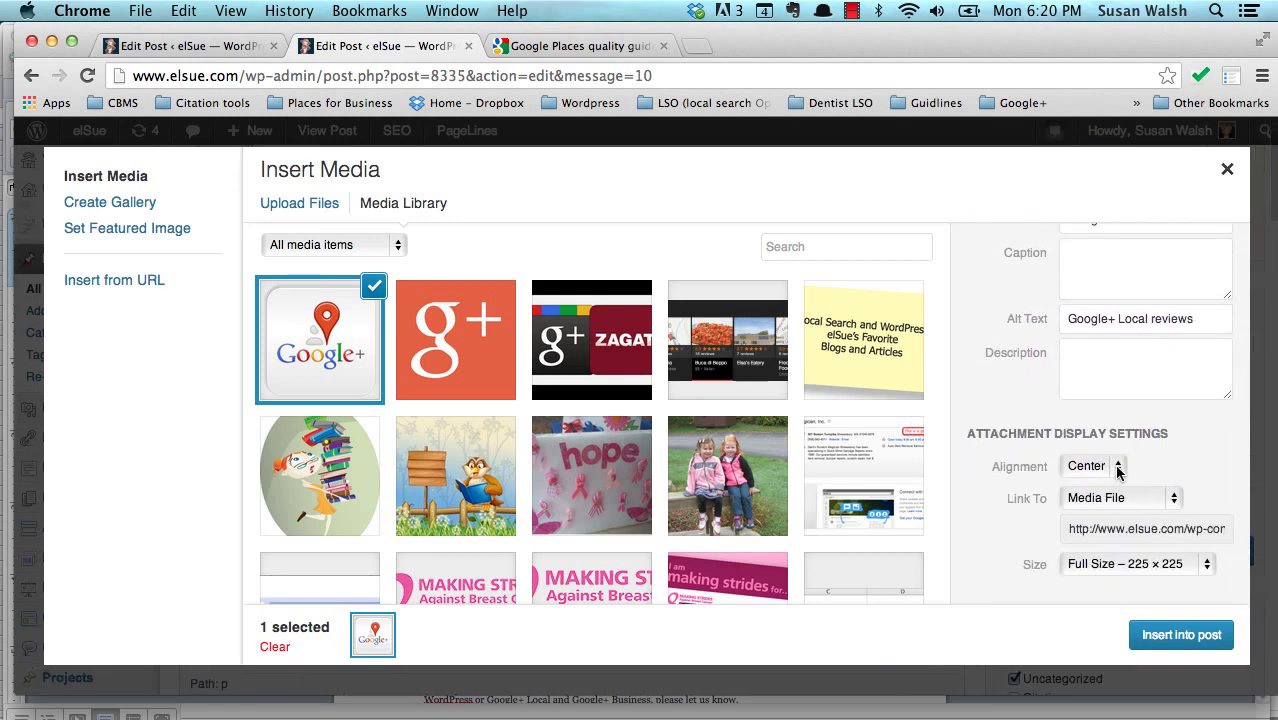
click(1192, 641)
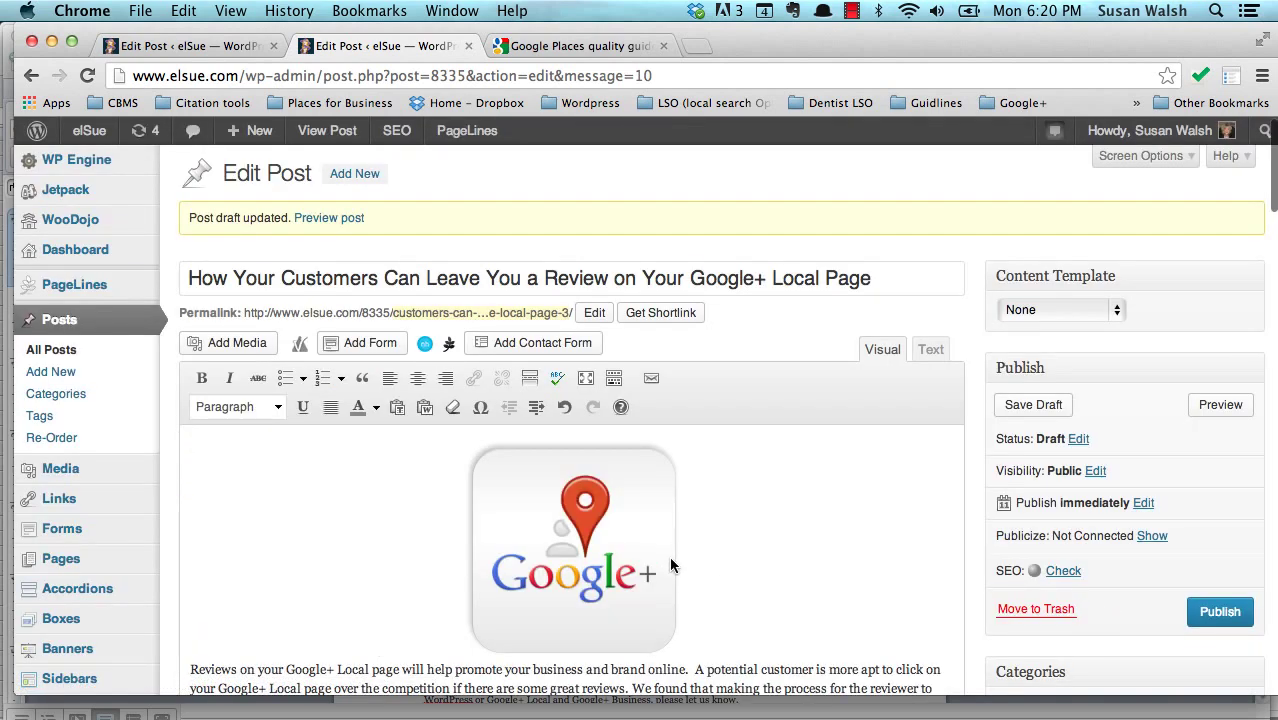
scroll(669, 548, down, 3)
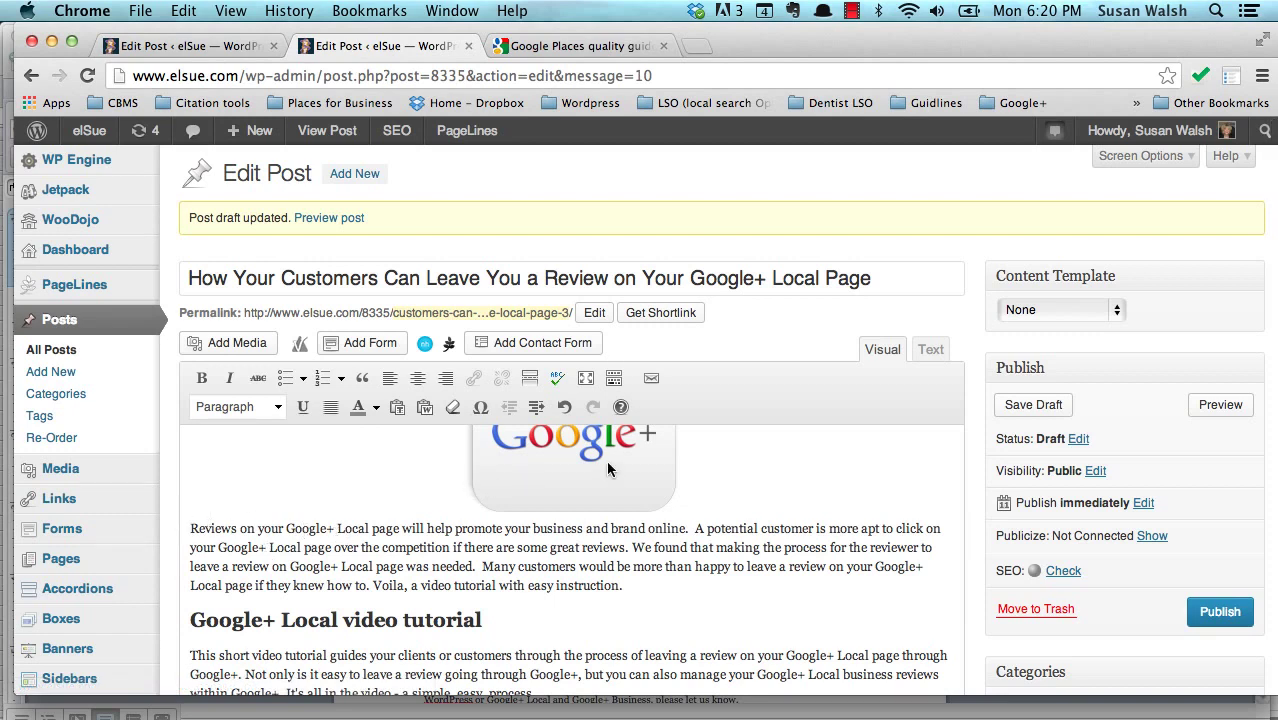
scroll(606, 467, up, 3)
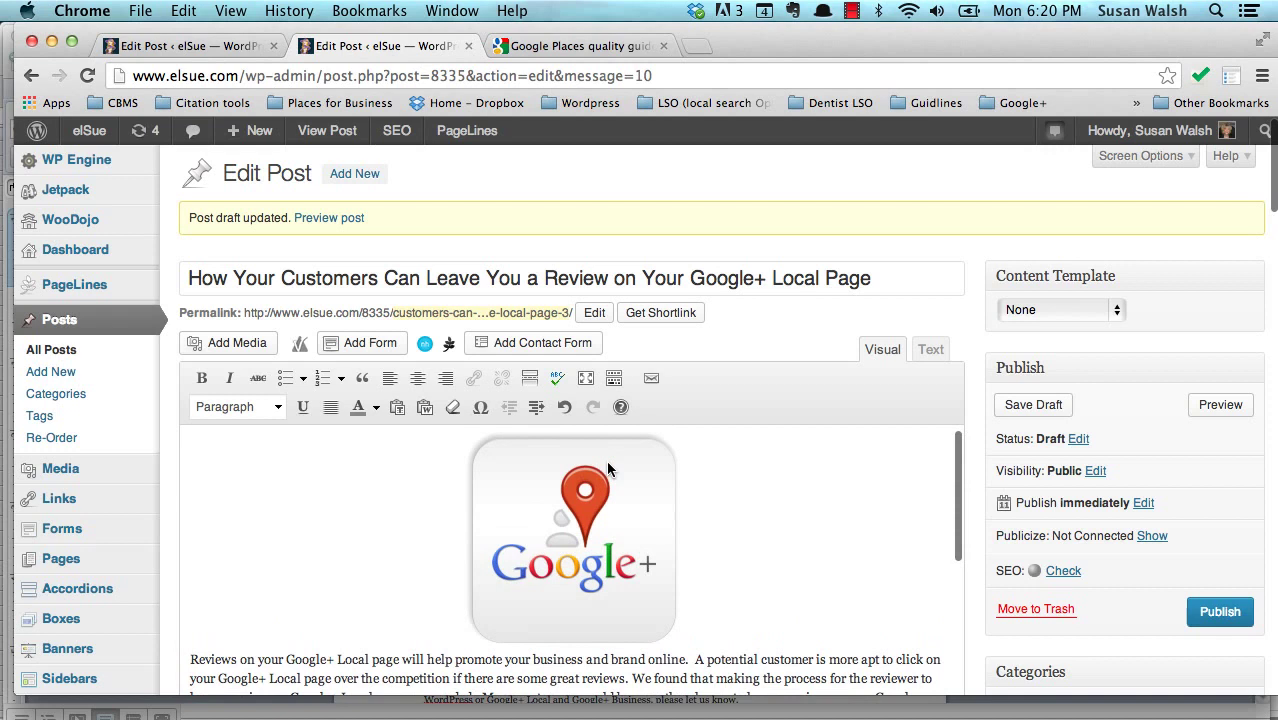
Step: Edit the inserted Google+ icon image to align left at 60% size and update it in the post
click(486, 464)
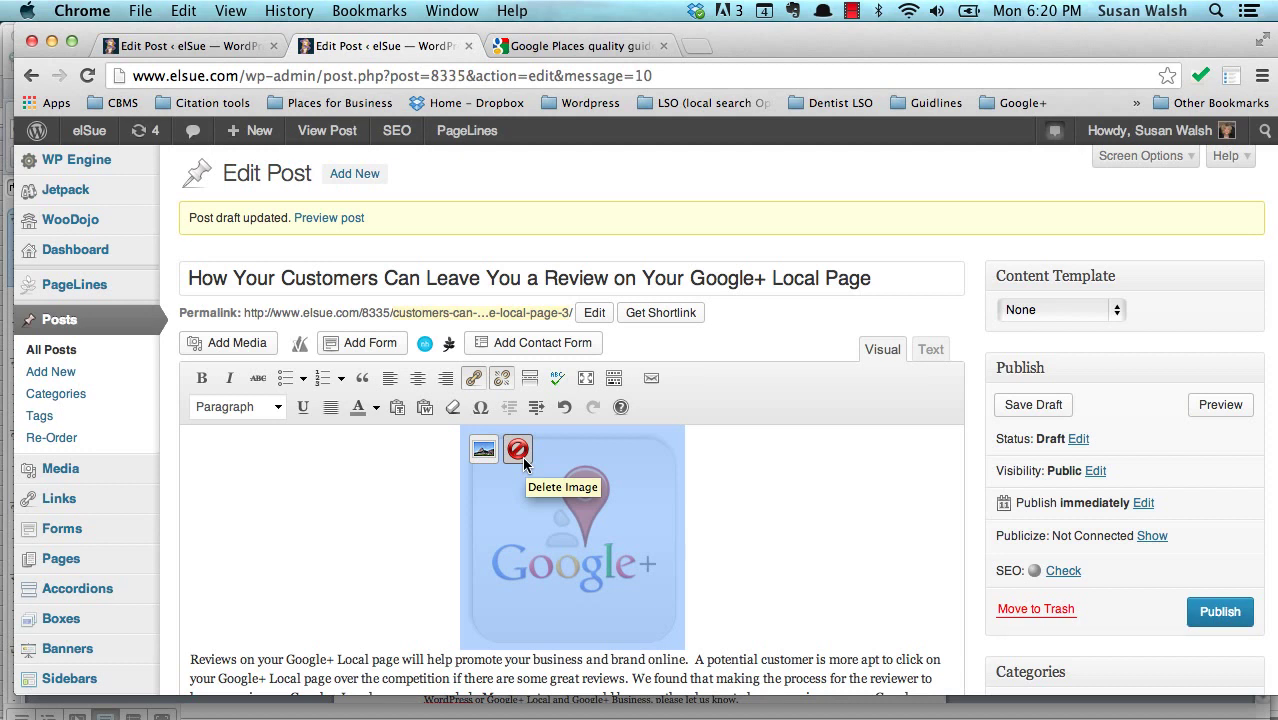
click(488, 480)
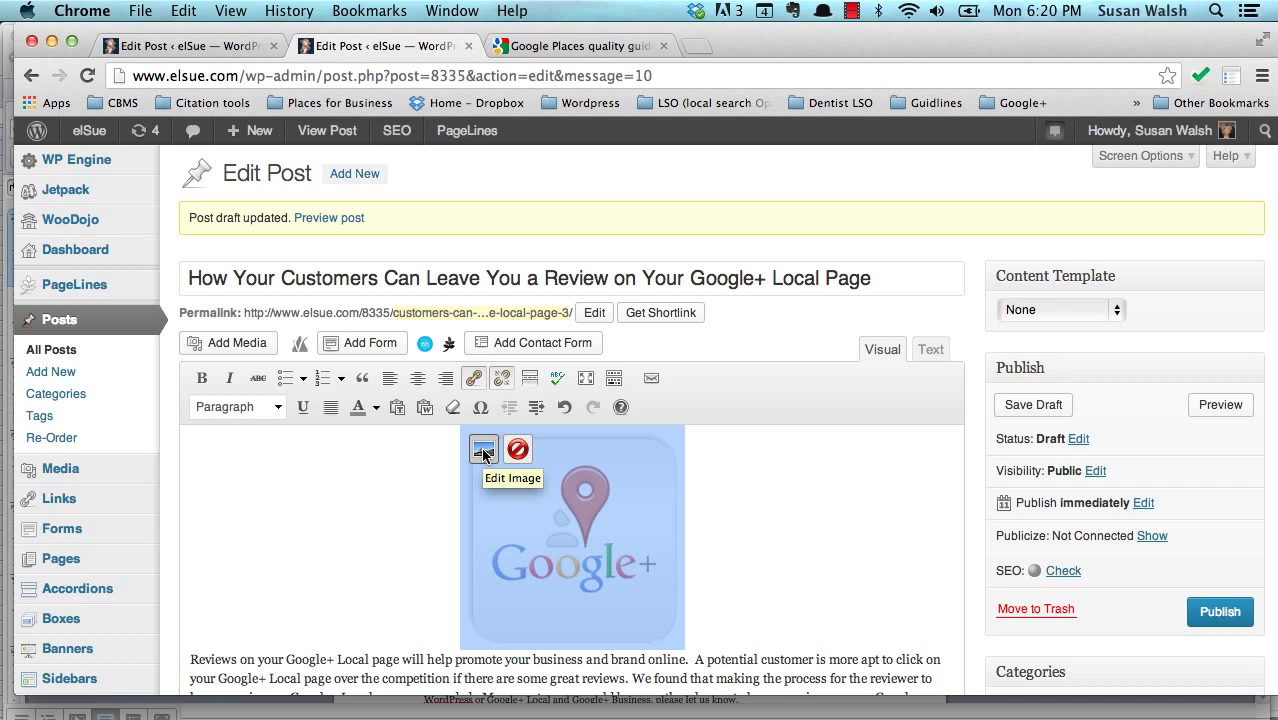
click(484, 451)
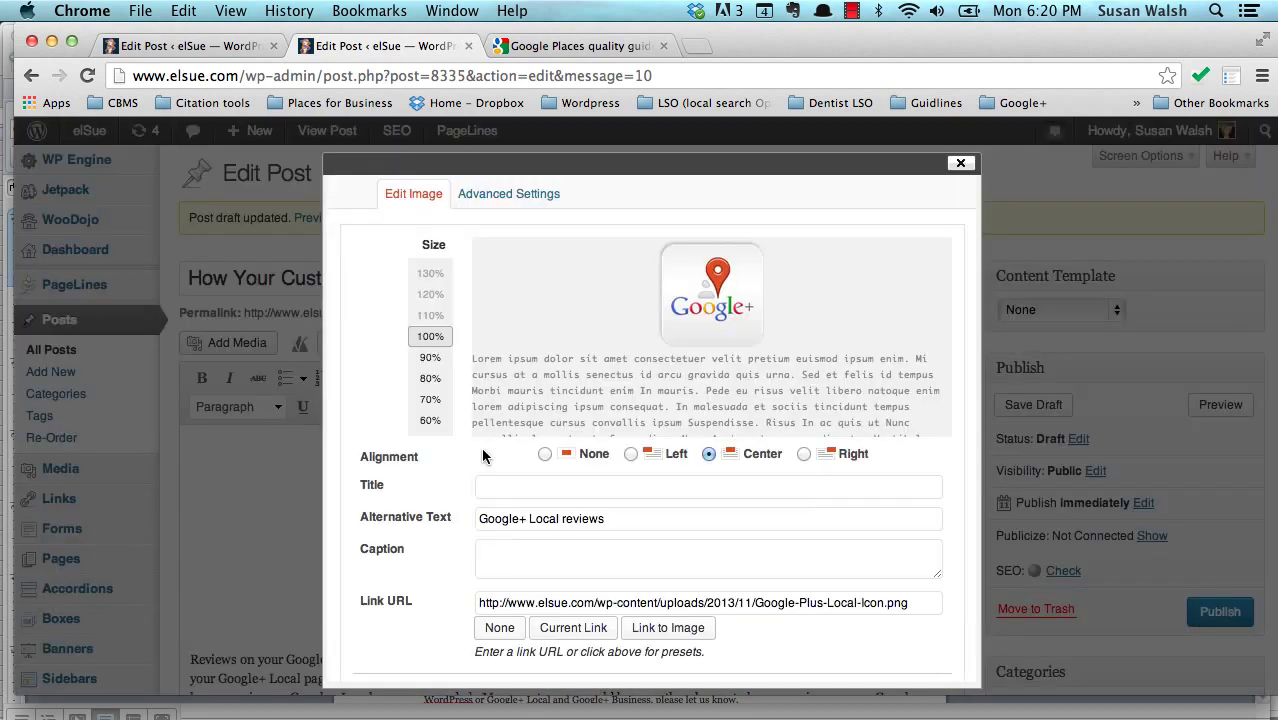
click(629, 454)
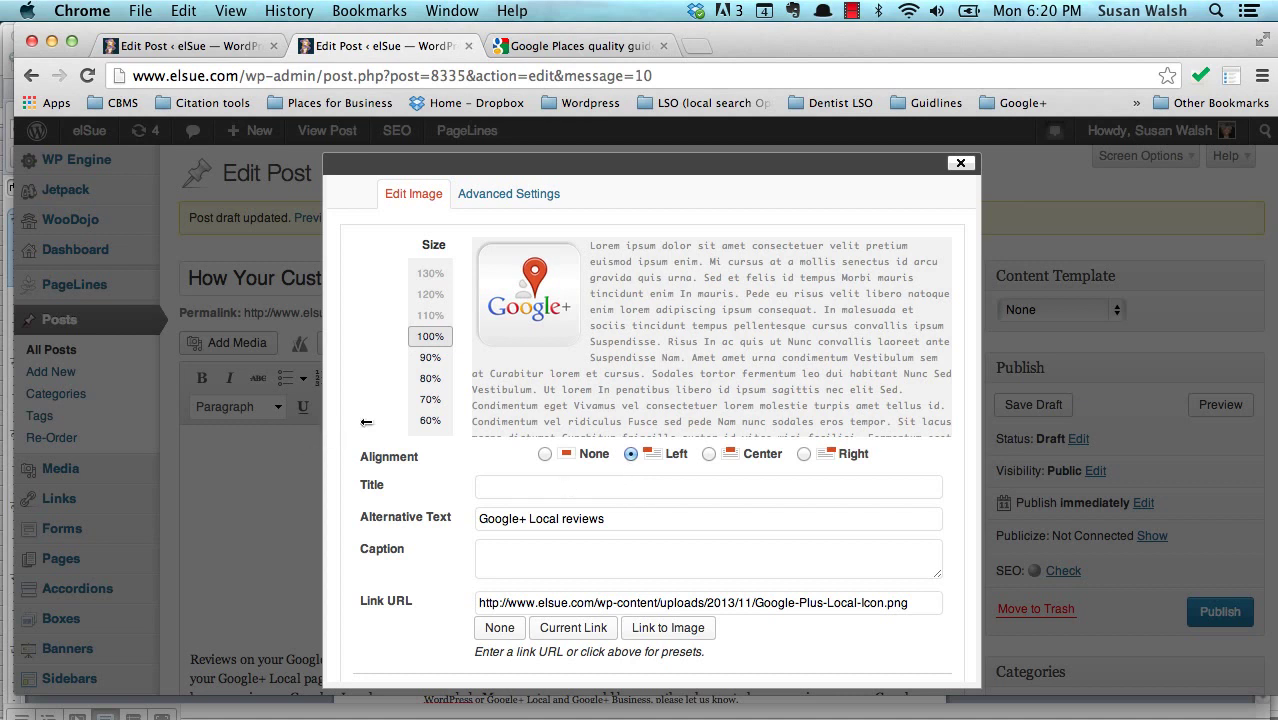
click(427, 423)
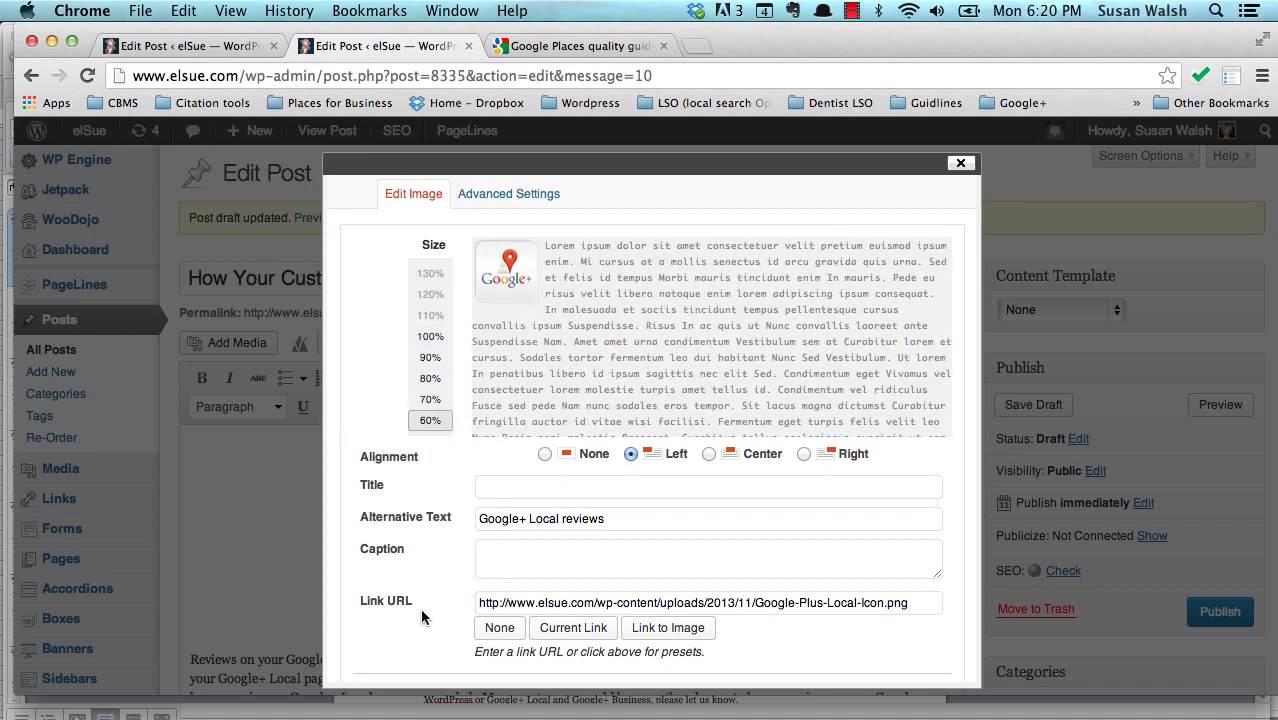
scroll(421, 617, down, 3)
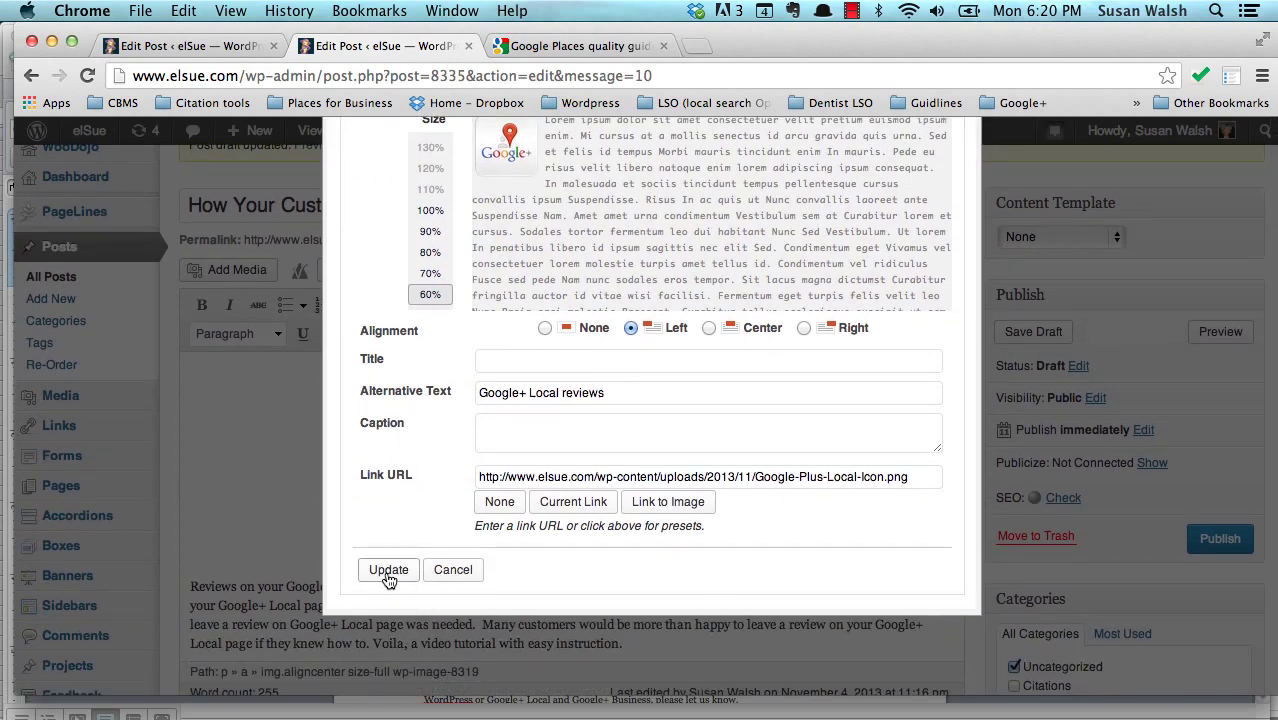
scroll(428, 506, up, 3)
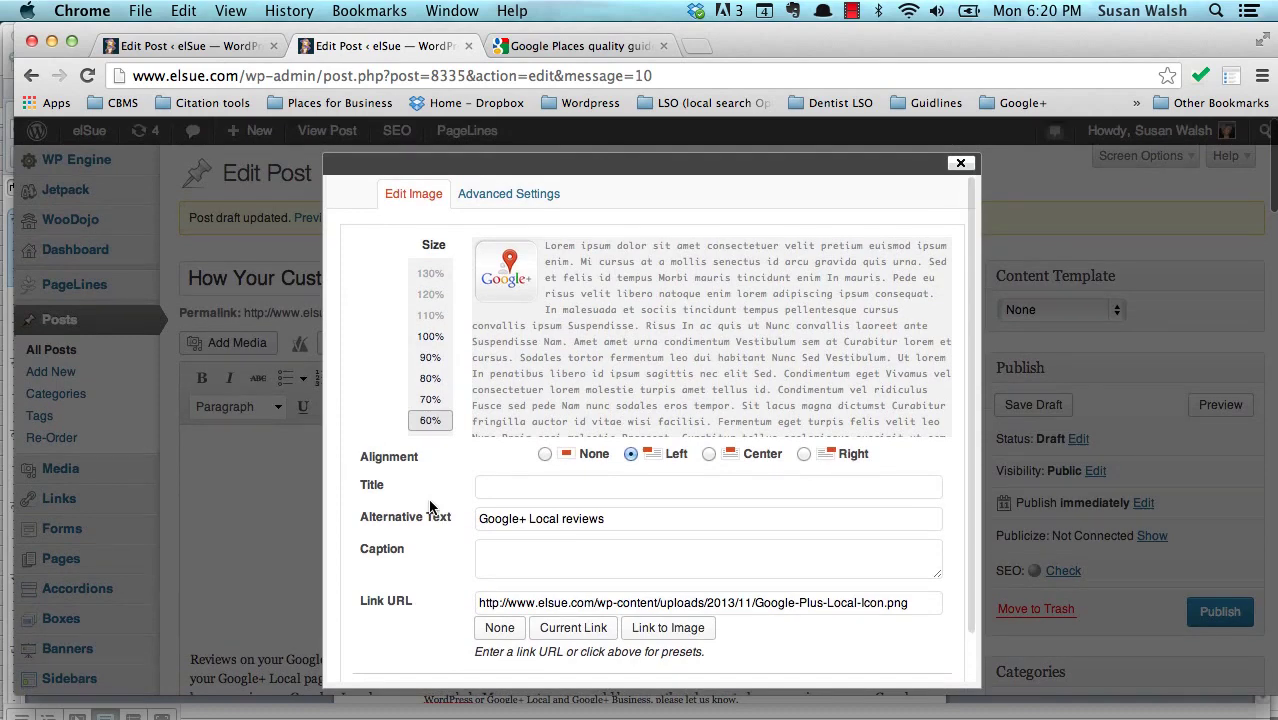
scroll(430, 520, down, 3)
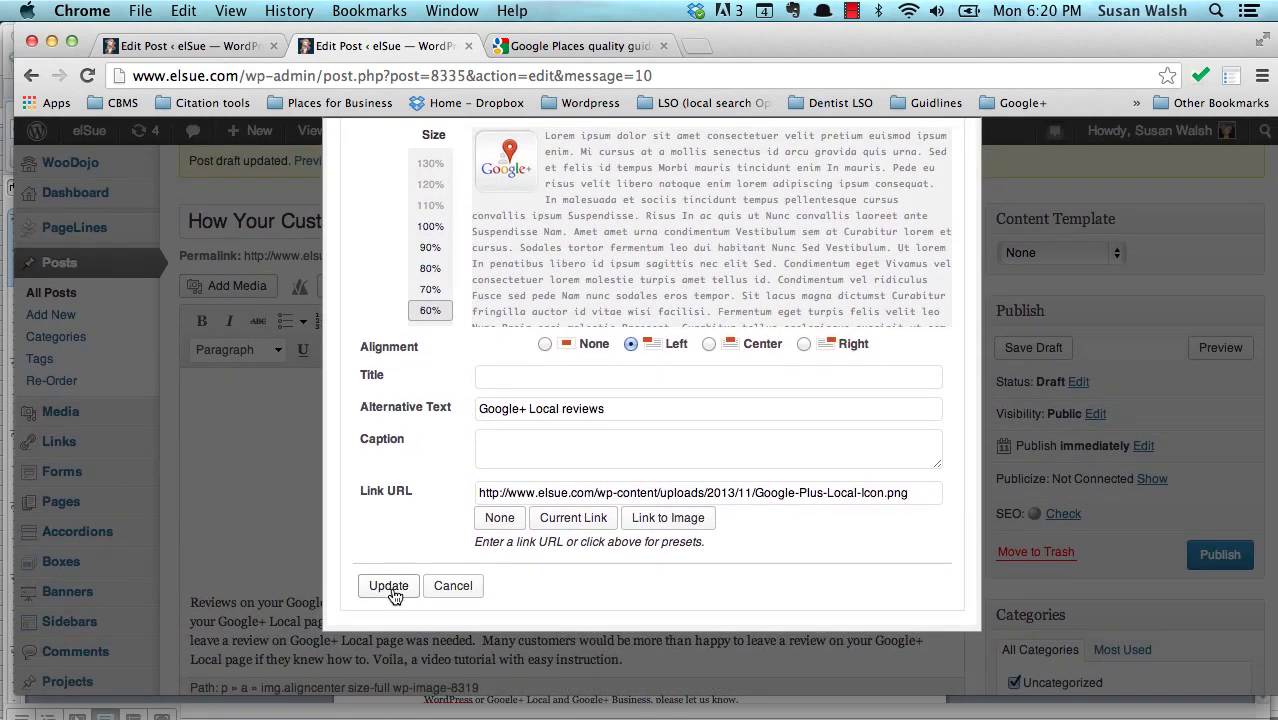
click(392, 588)
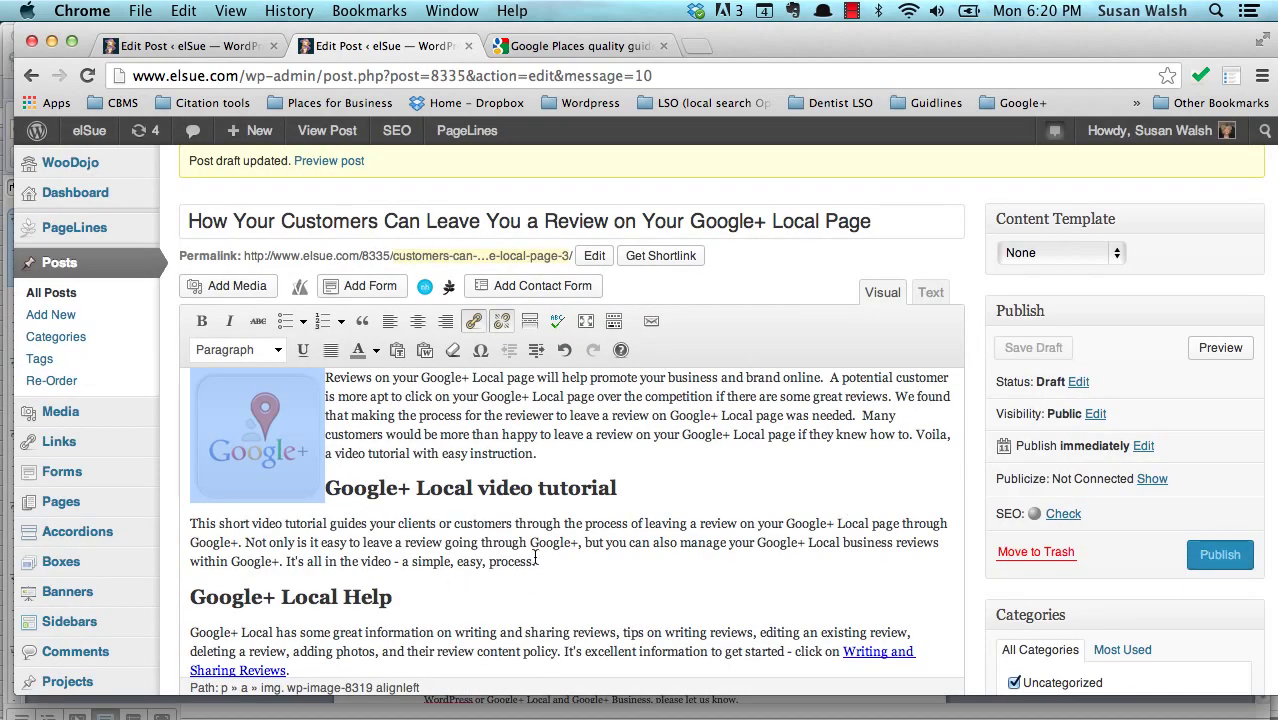
click(723, 473)
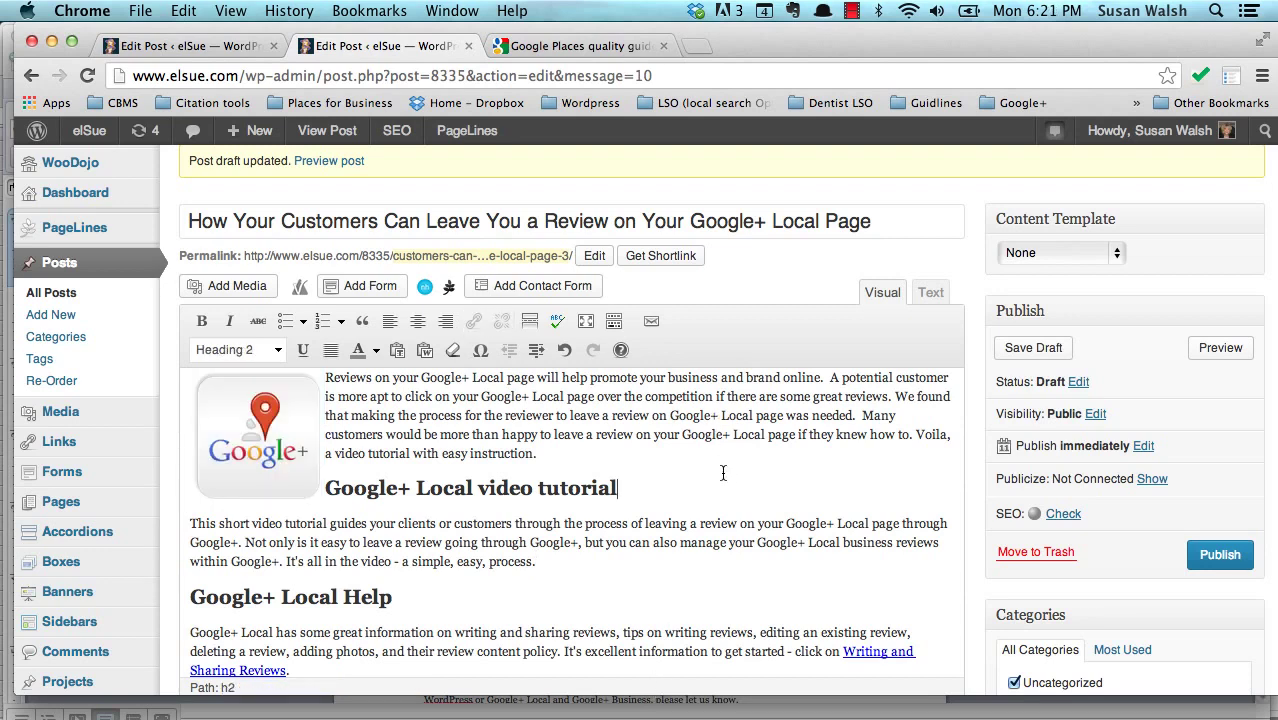
Step: Preview the post, look through its layout down to the Wrap-up section, and return to editing it
click(1210, 355)
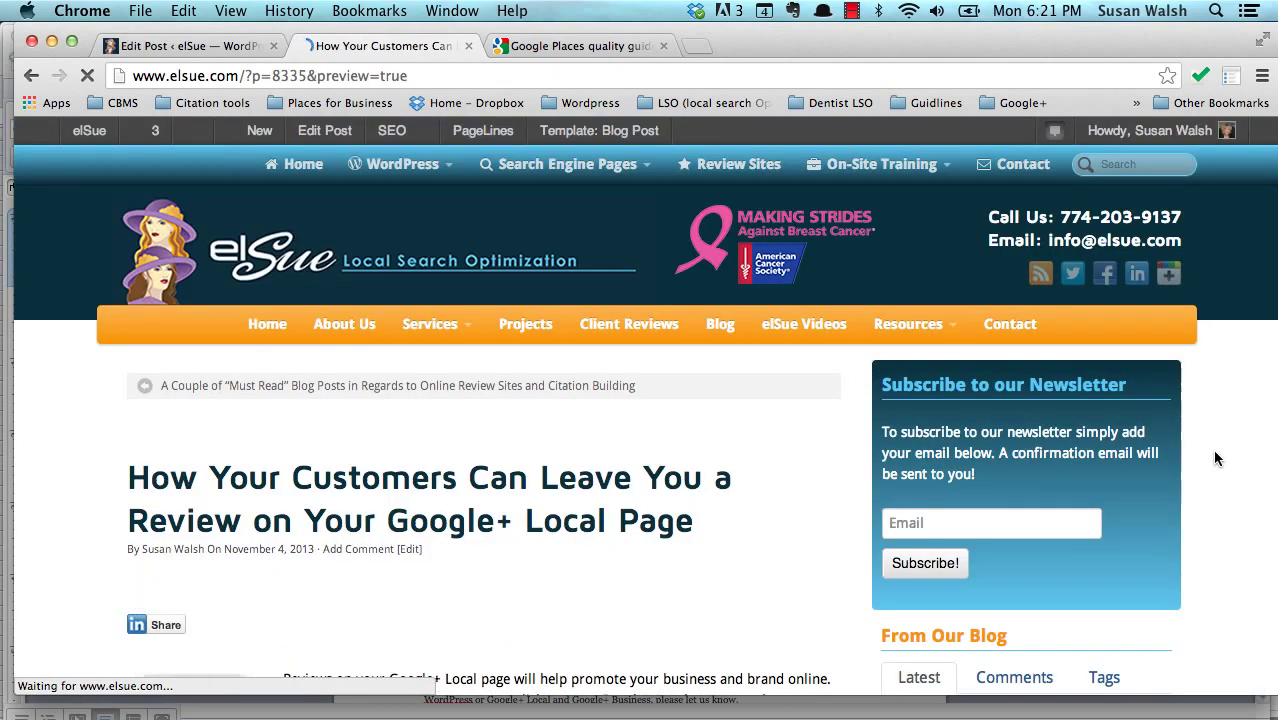
scroll(1216, 458, down, 3)
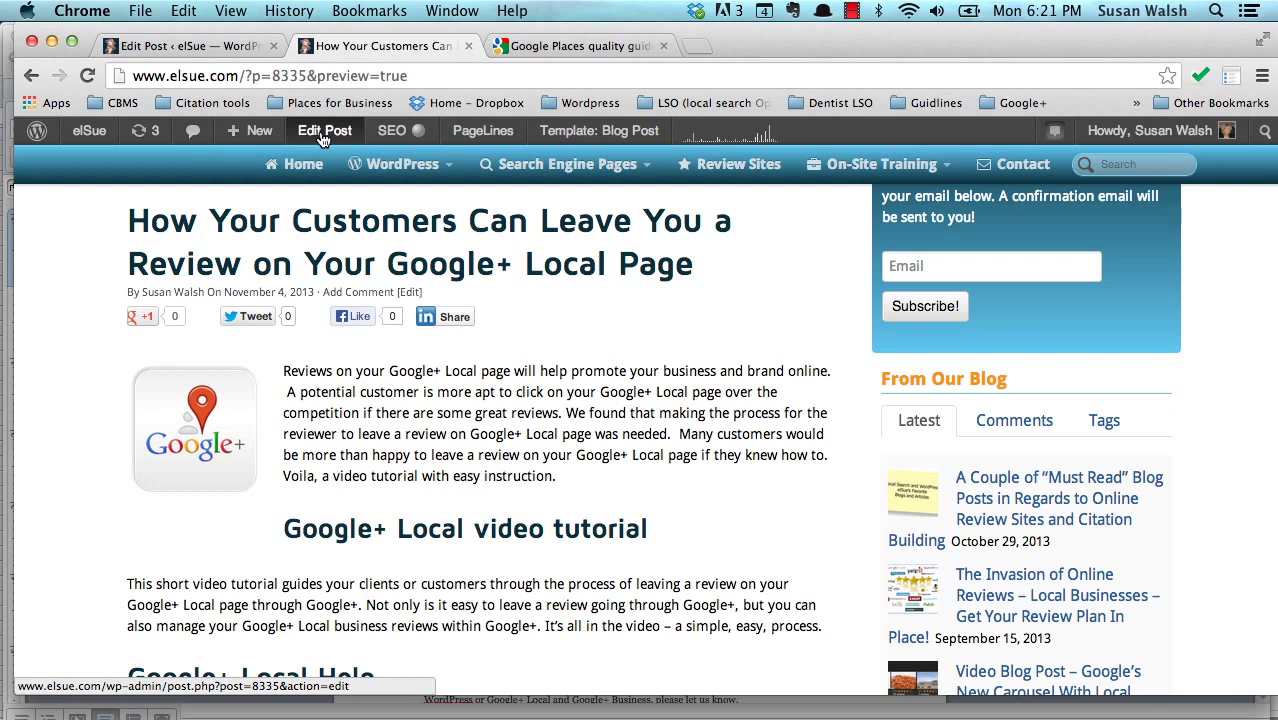
scroll(311, 483, down, 5)
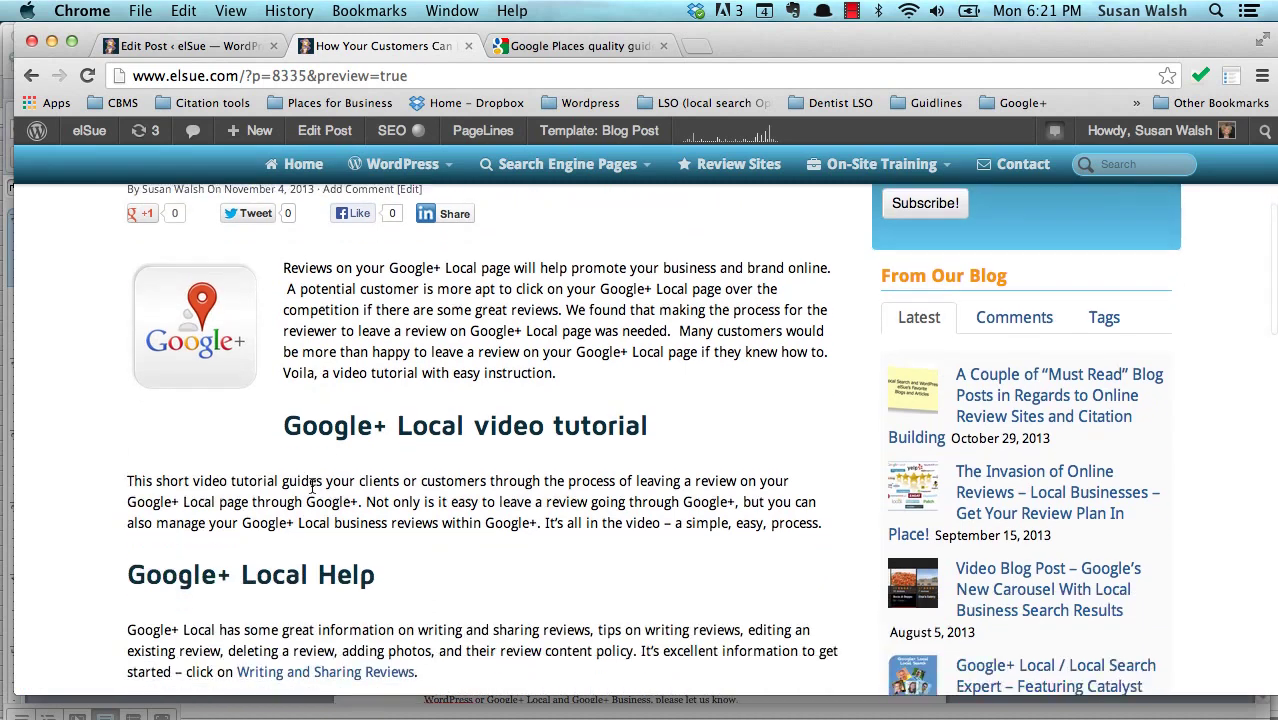
scroll(311, 483, down, 3)
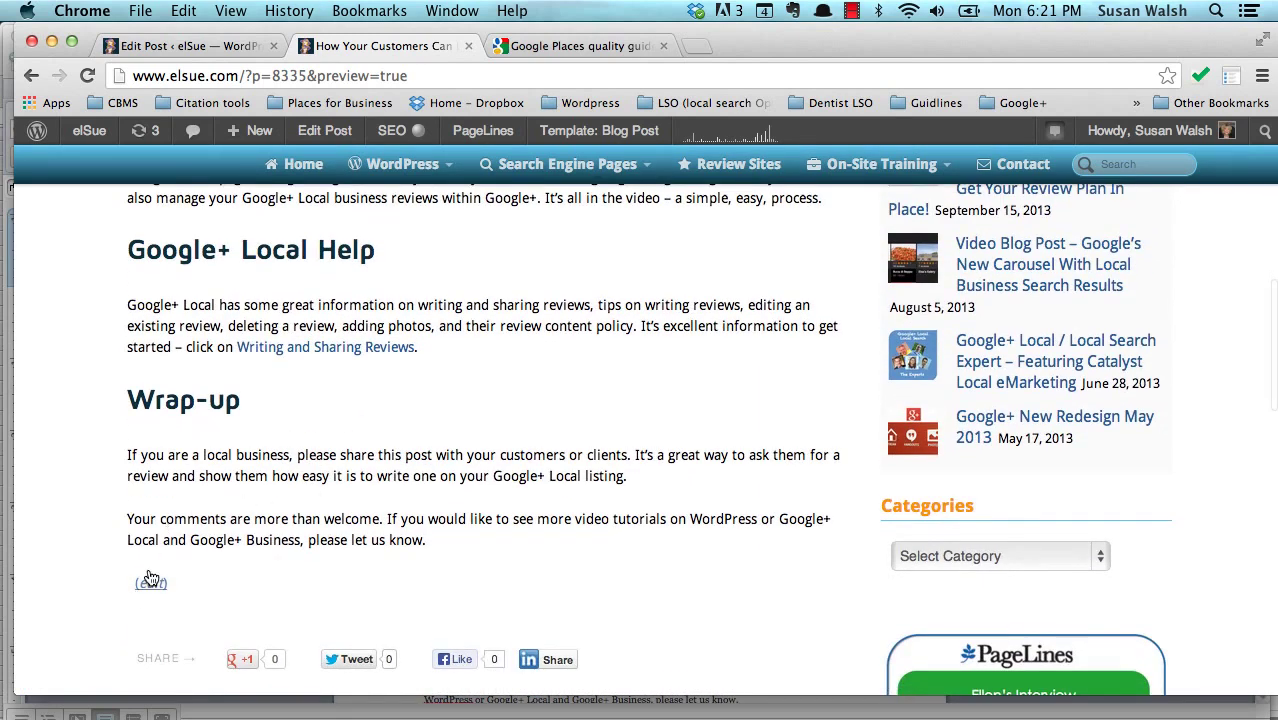
click(153, 587)
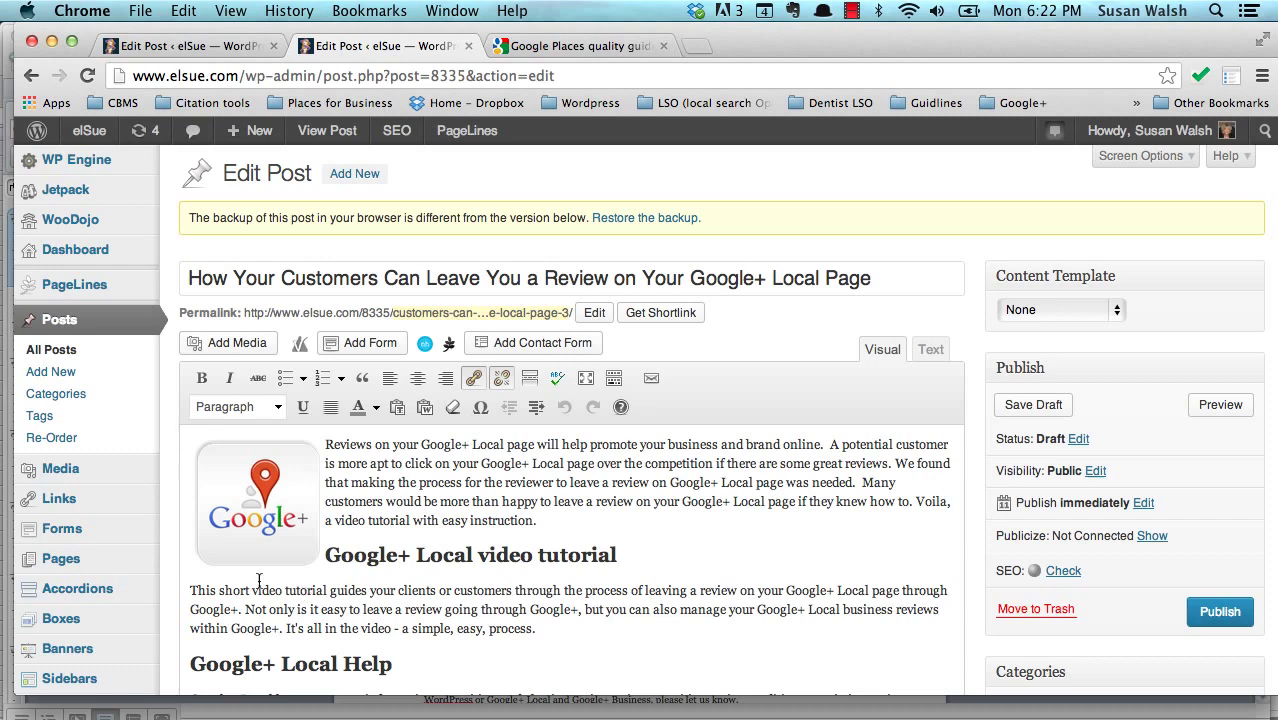
Step: Copy the short video tutorial paragraph and paste it as a new paragraph between the opening text and the "Google+ Local video tutorial" heading
drag(190, 587, 567, 624)
key(super+c)
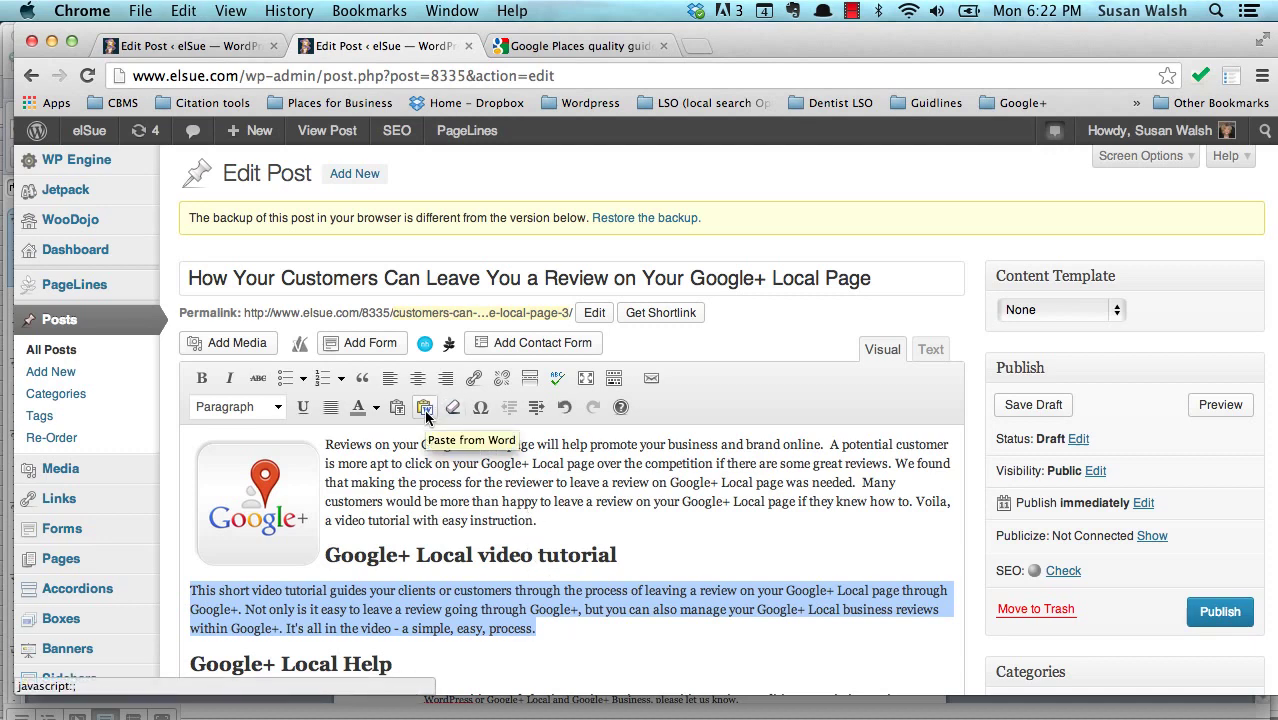
click(546, 519)
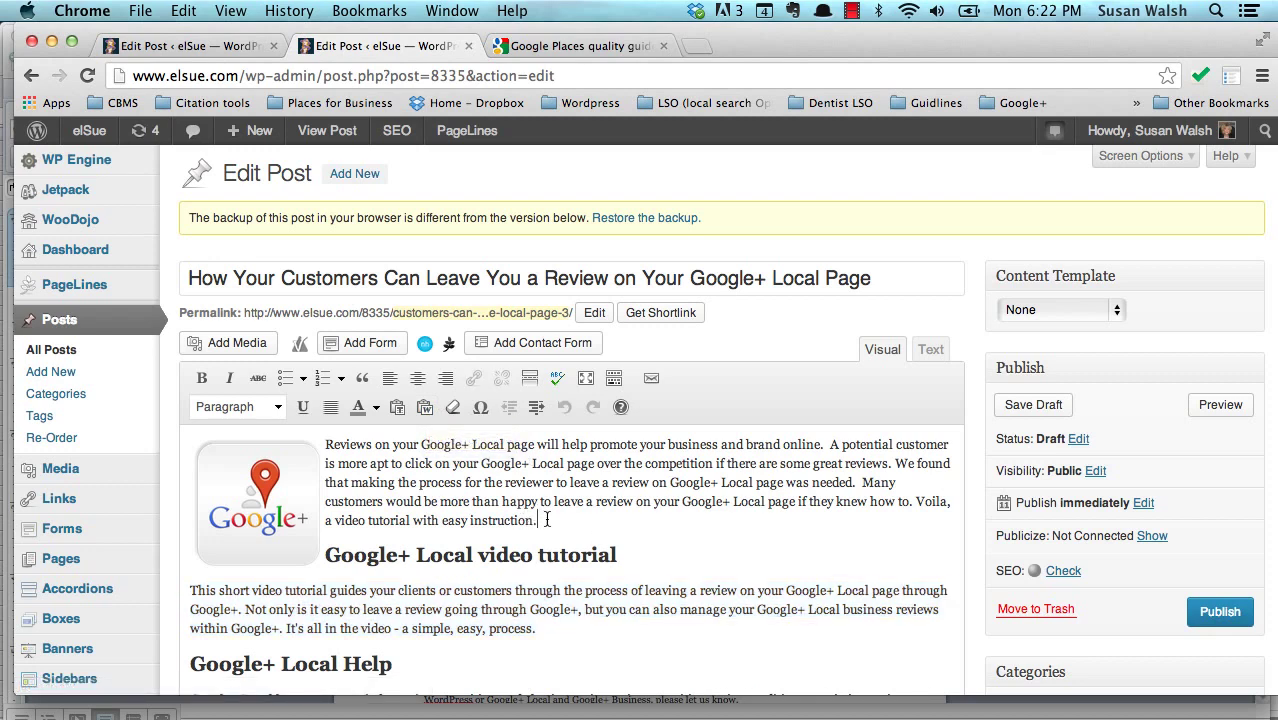
key(Return)
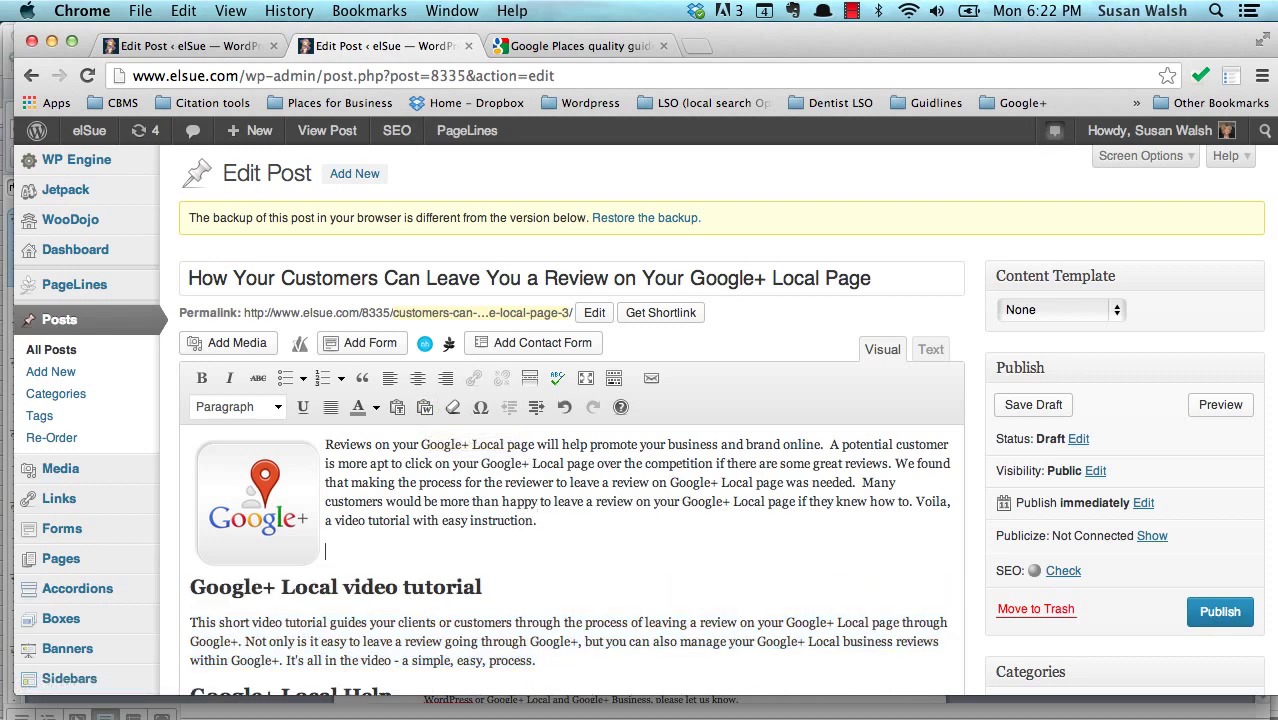
key(super+v)
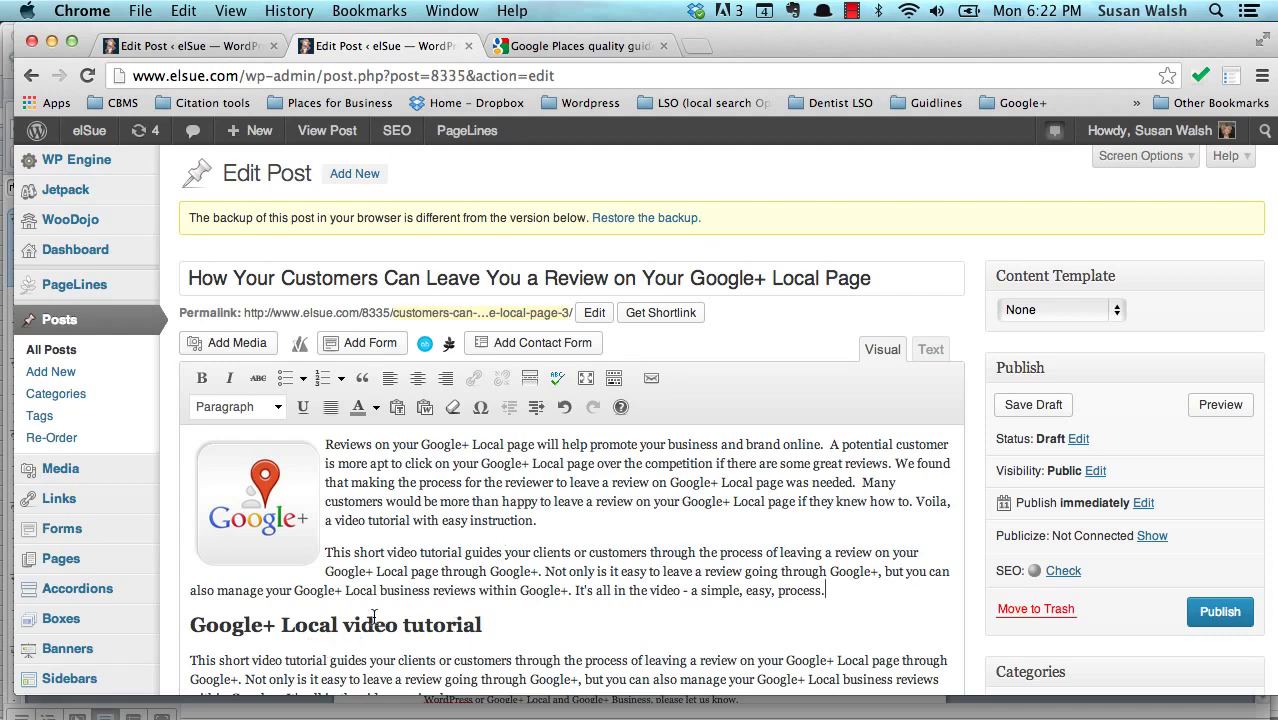
Step: Preview the post and examine how the text wraps around the Google+ image above the first heading
click(1222, 408)
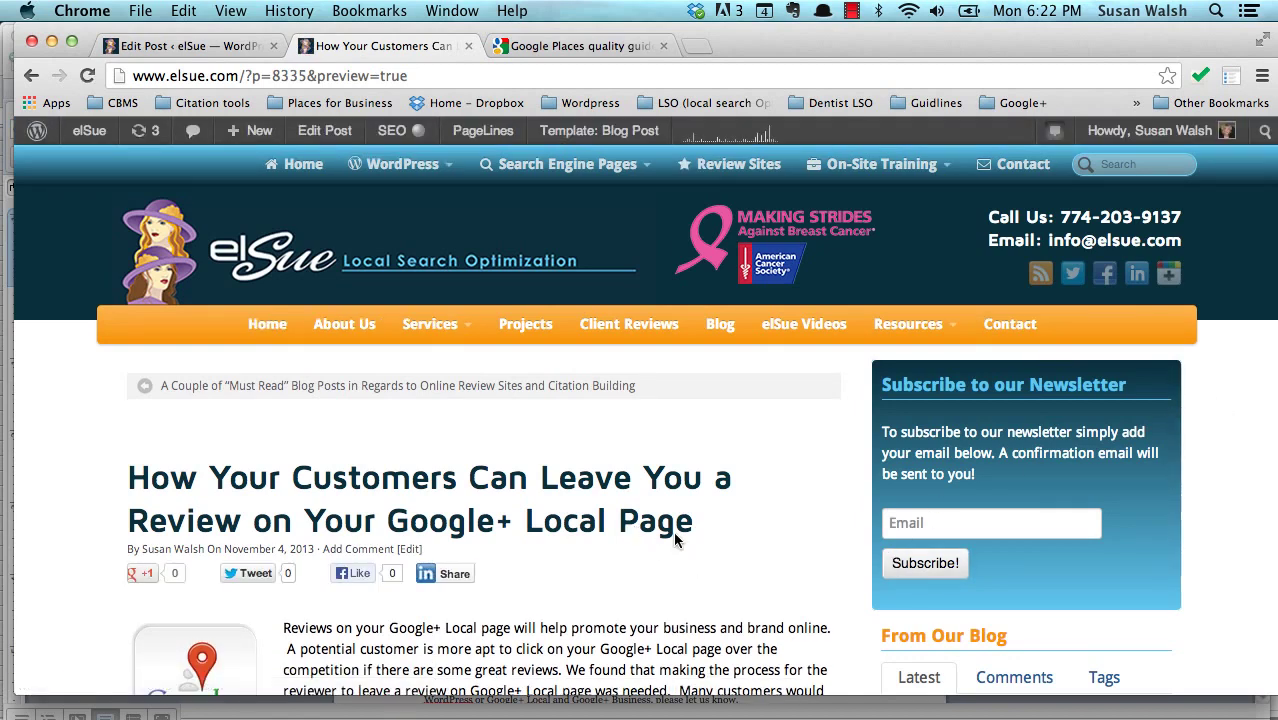
scroll(770, 552, down, 5)
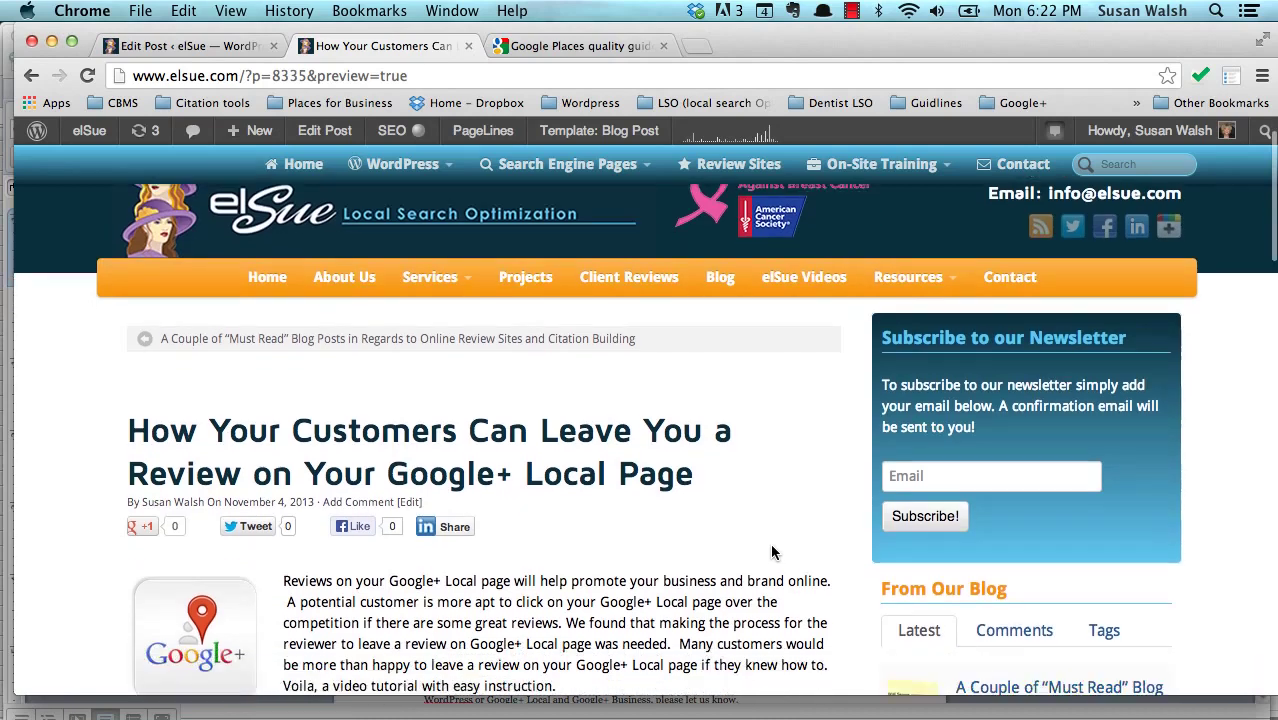
scroll(772, 548, down, 1)
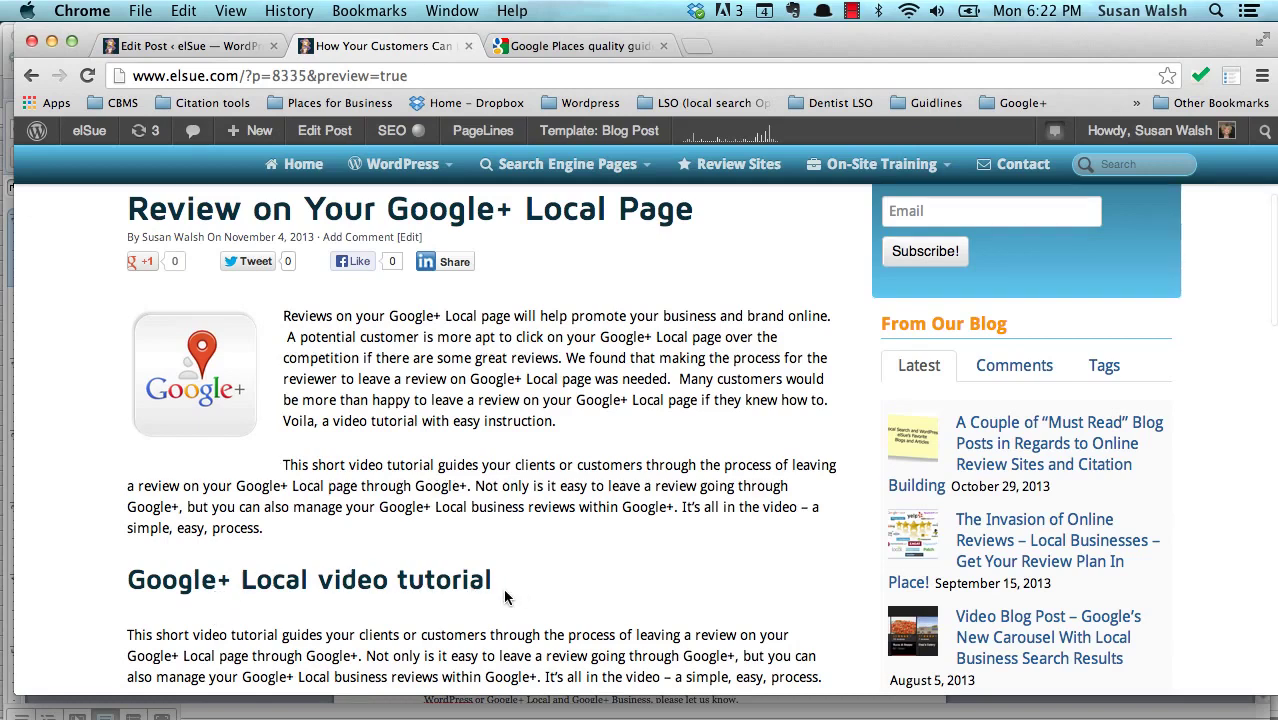
Step: Set the Google-Plus-Local-Icon.png image from the Media Library as the post's featured image
scroll(505, 597, down, 5)
scroll(505, 597, down, 3)
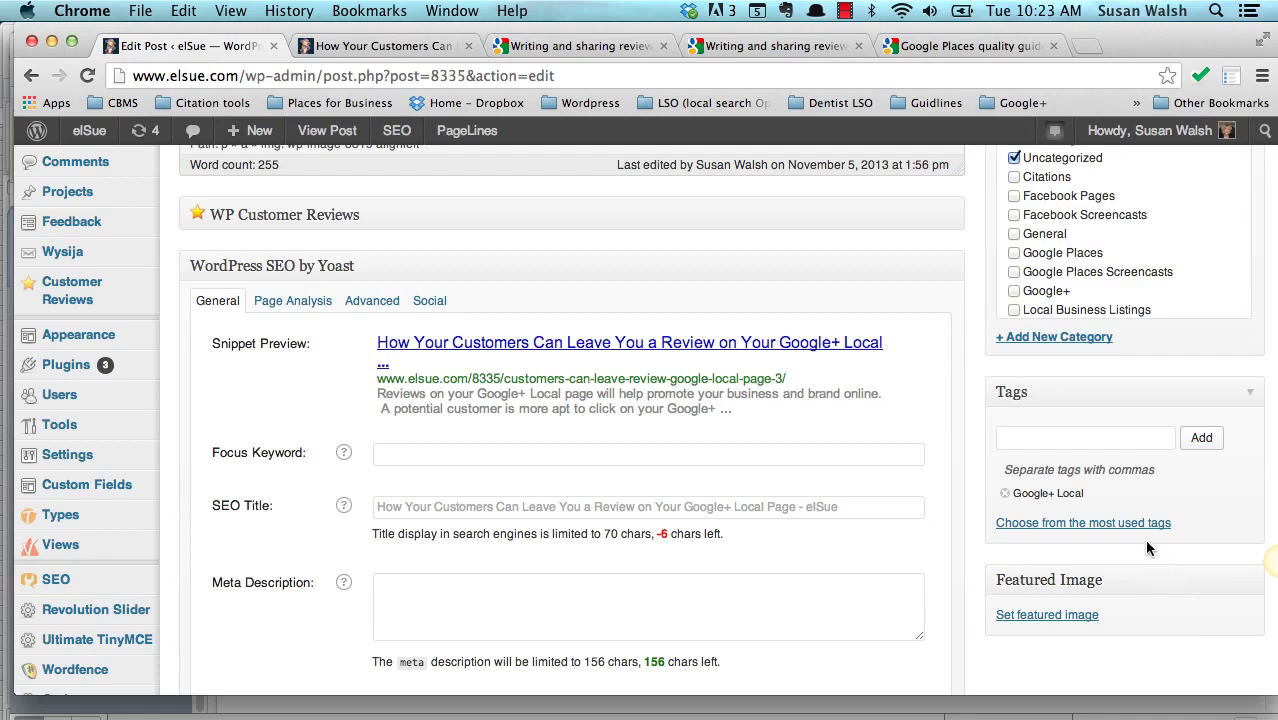
click(1027, 620)
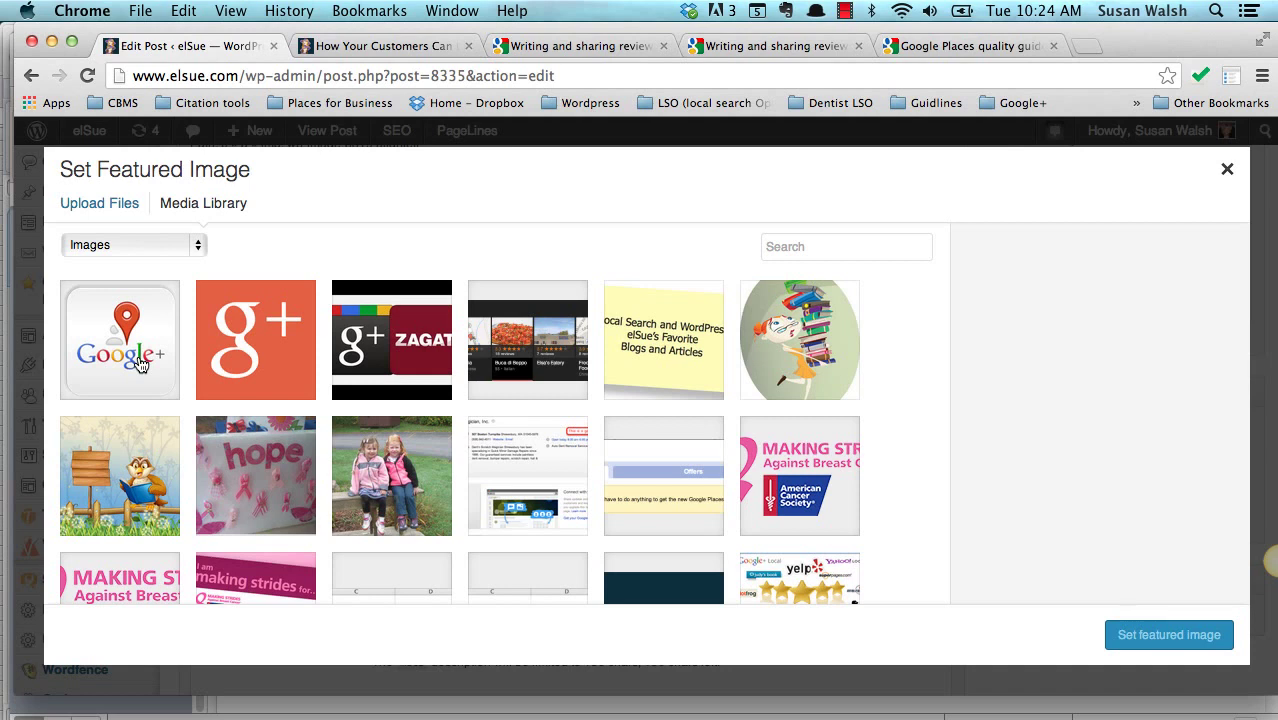
click(141, 365)
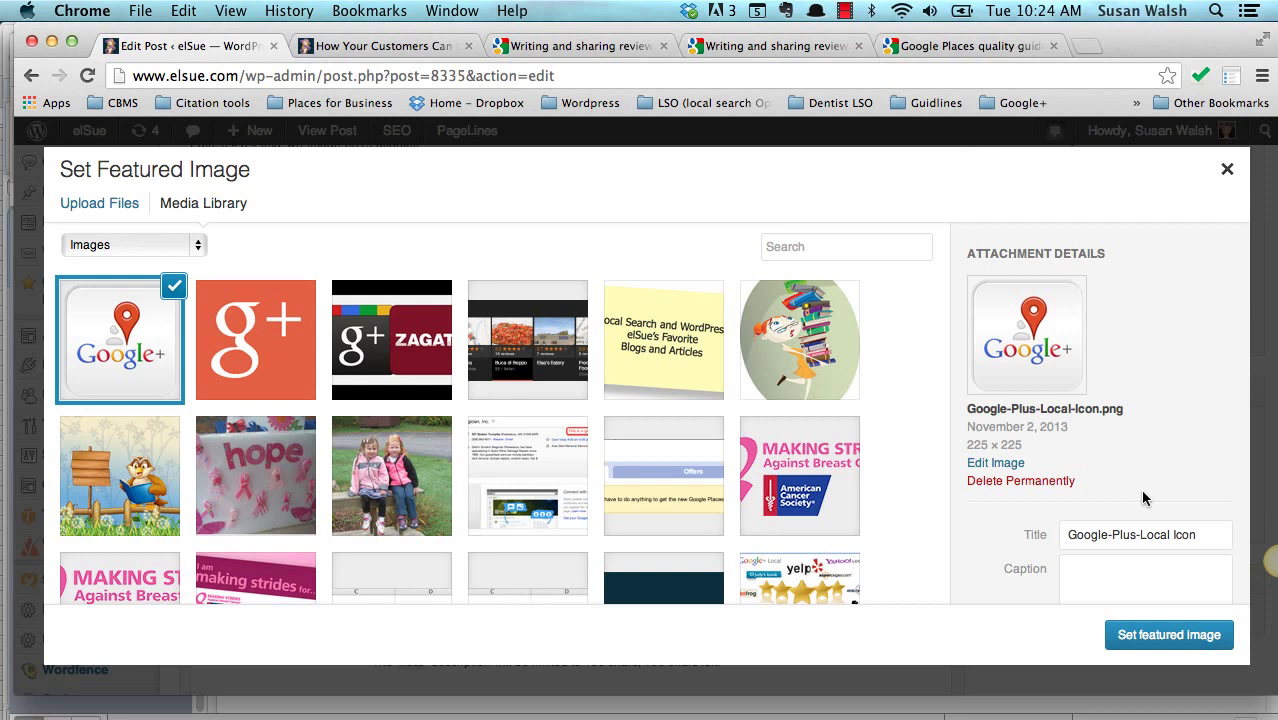
scroll(1144, 498, down, 5)
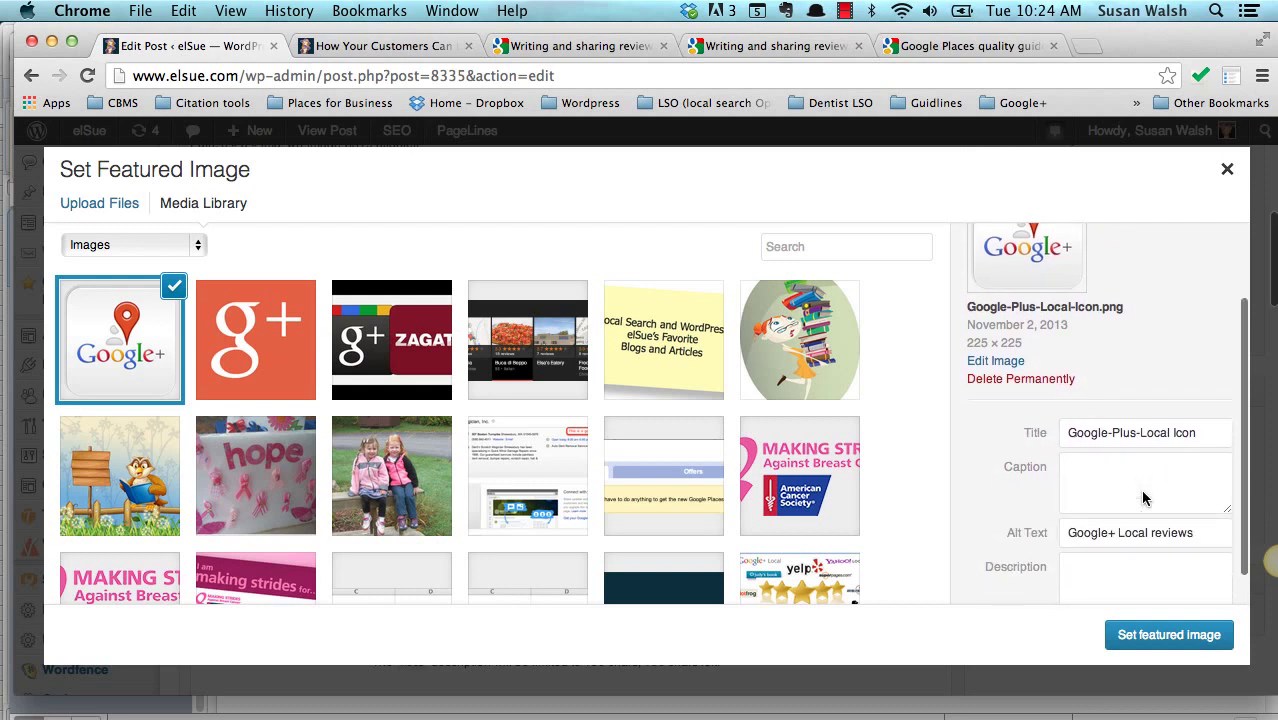
scroll(1144, 498, down, 1)
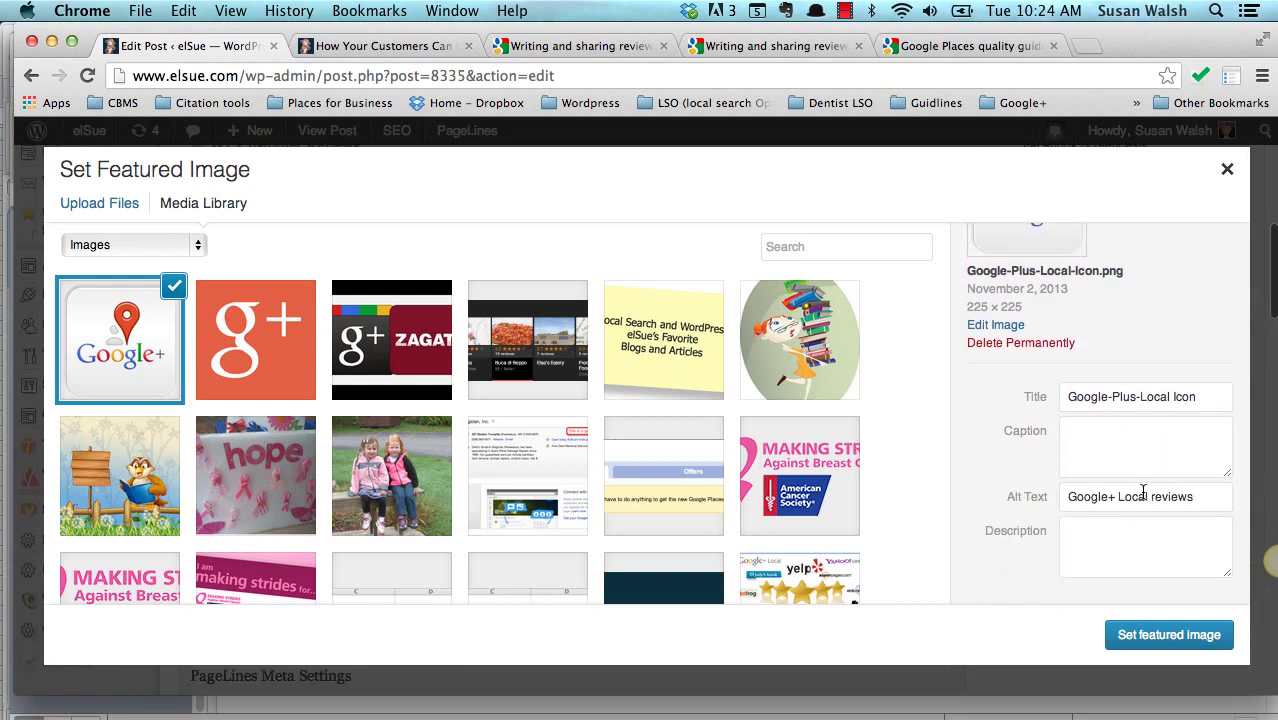
click(1147, 643)
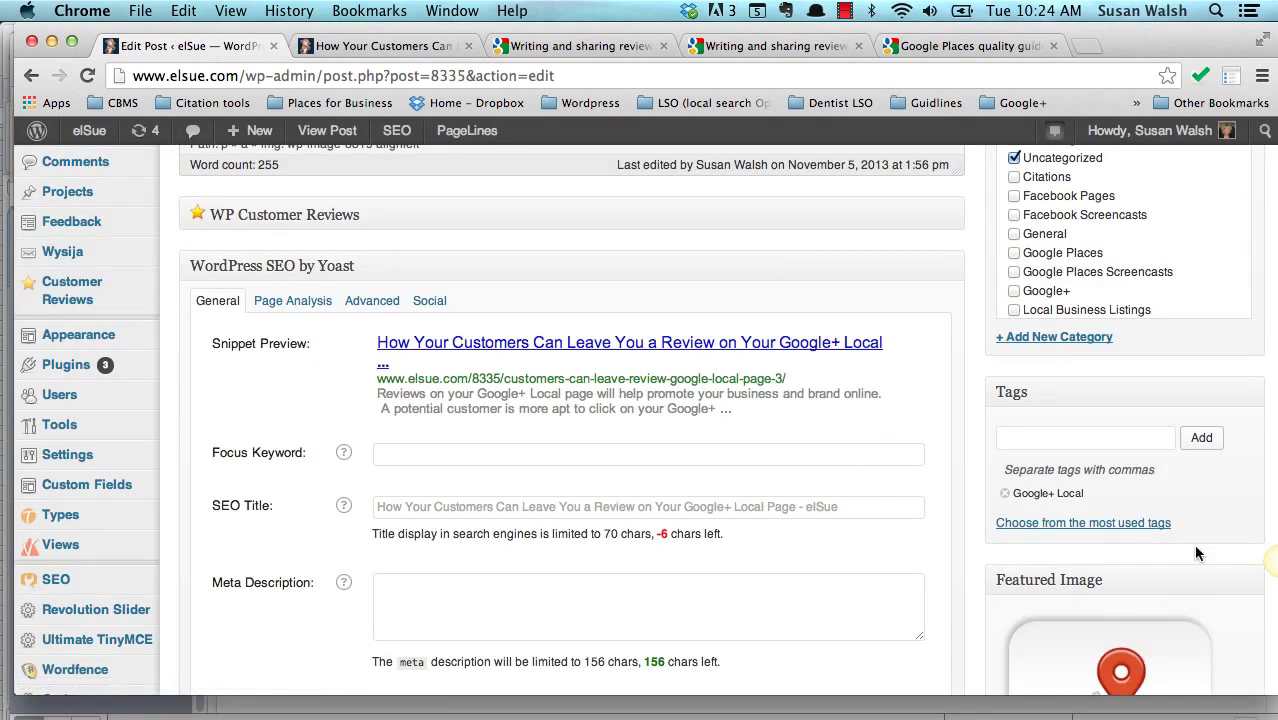
scroll(1196, 553, down, 2)
scroll(1196, 553, down, 5)
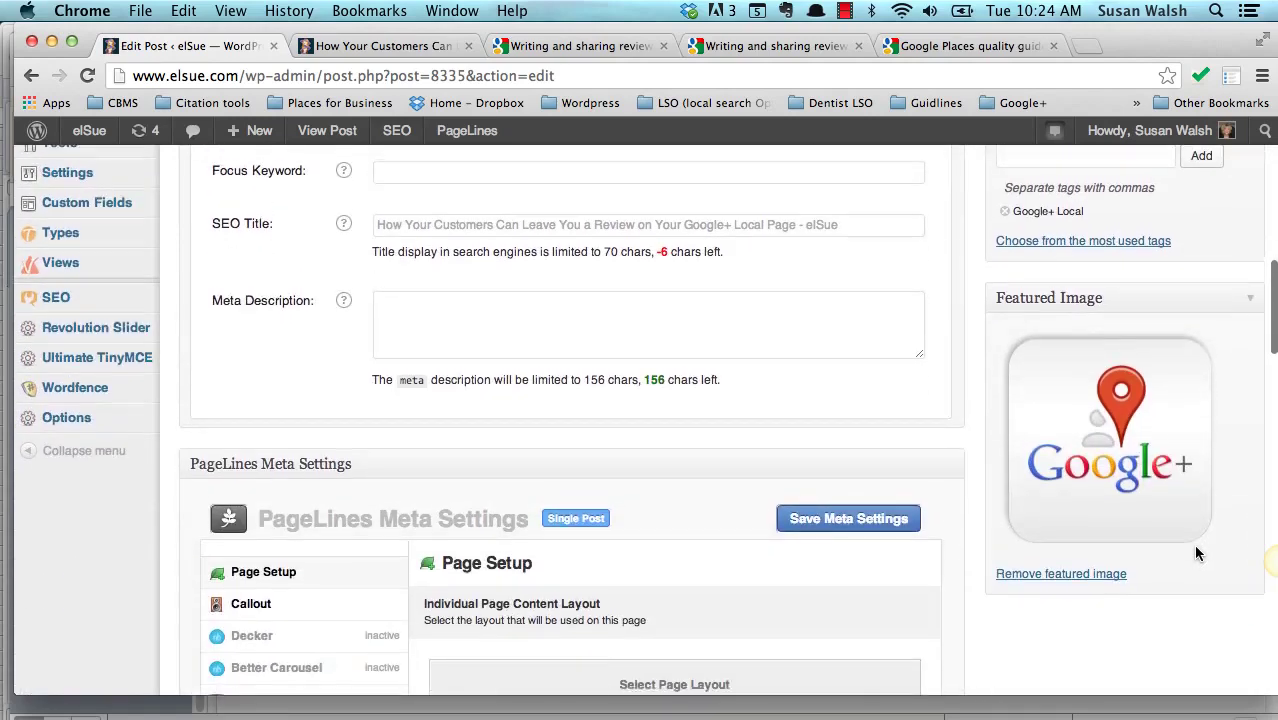
scroll(1196, 553, up, 1)
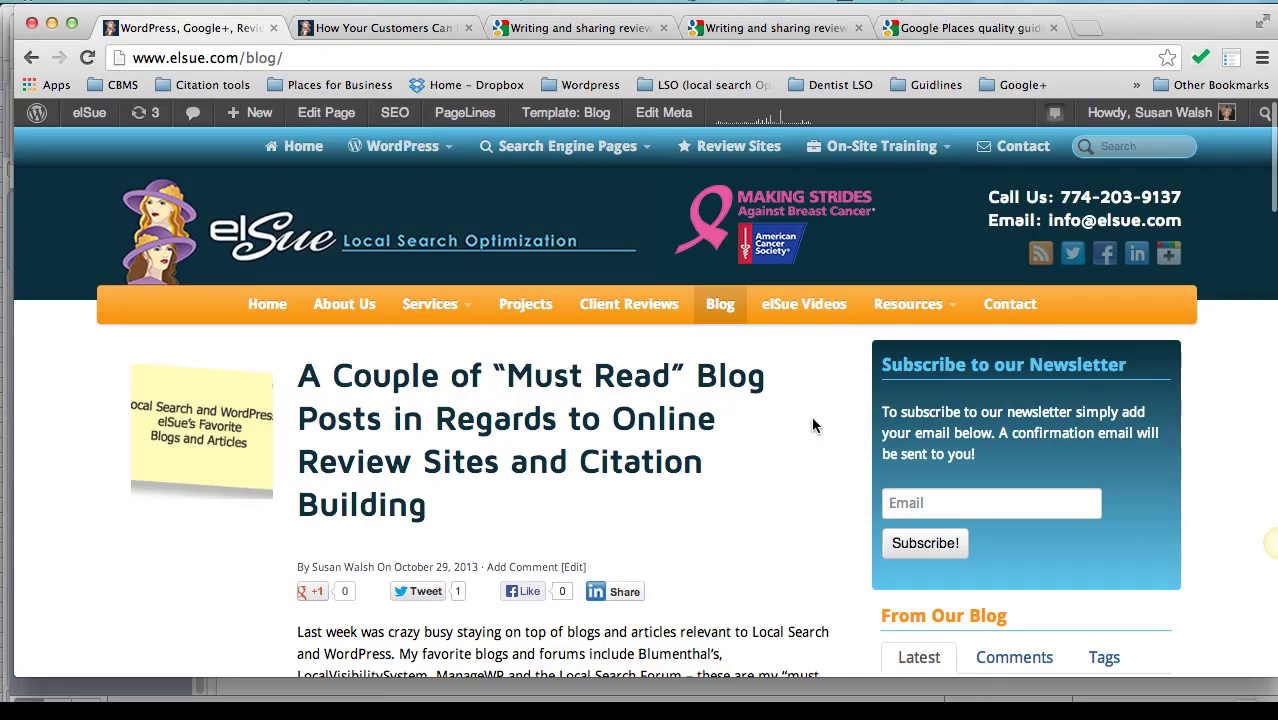
Step: Look through the blog page to see how featured images appear beside the post excerpts
scroll(812, 425, down, 5)
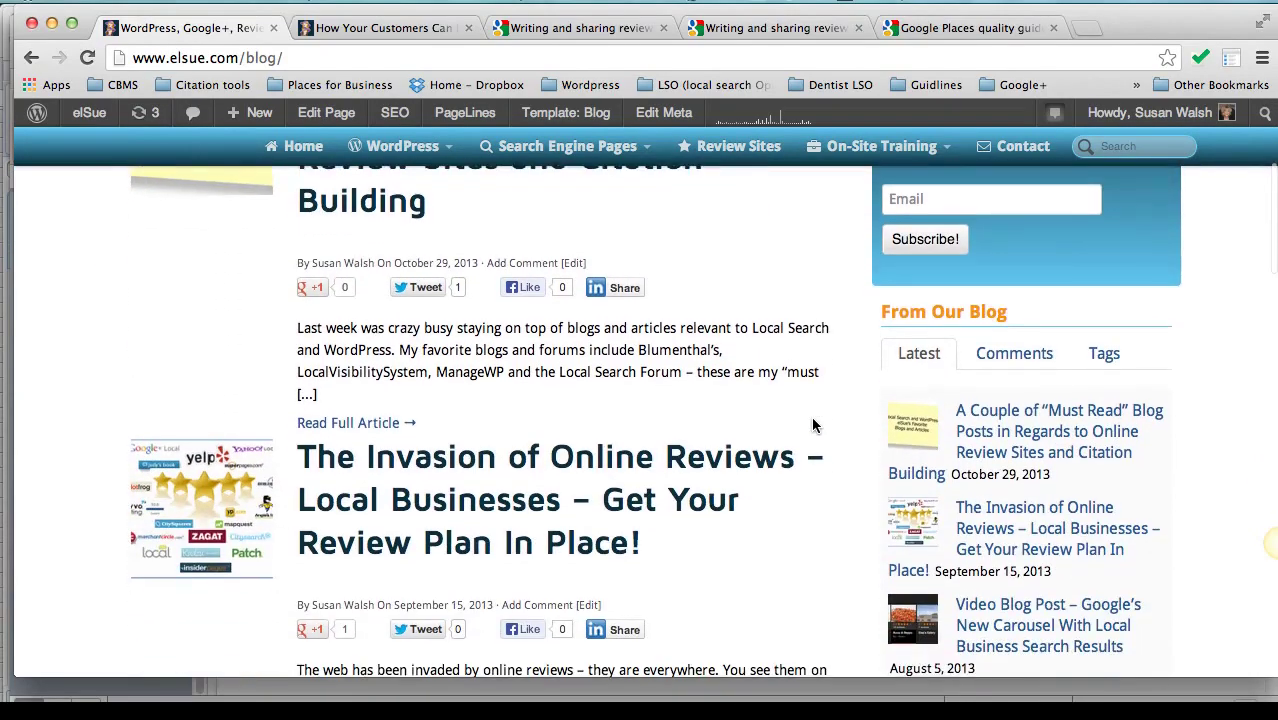
scroll(812, 425, down, 2)
scroll(812, 425, down, 1)
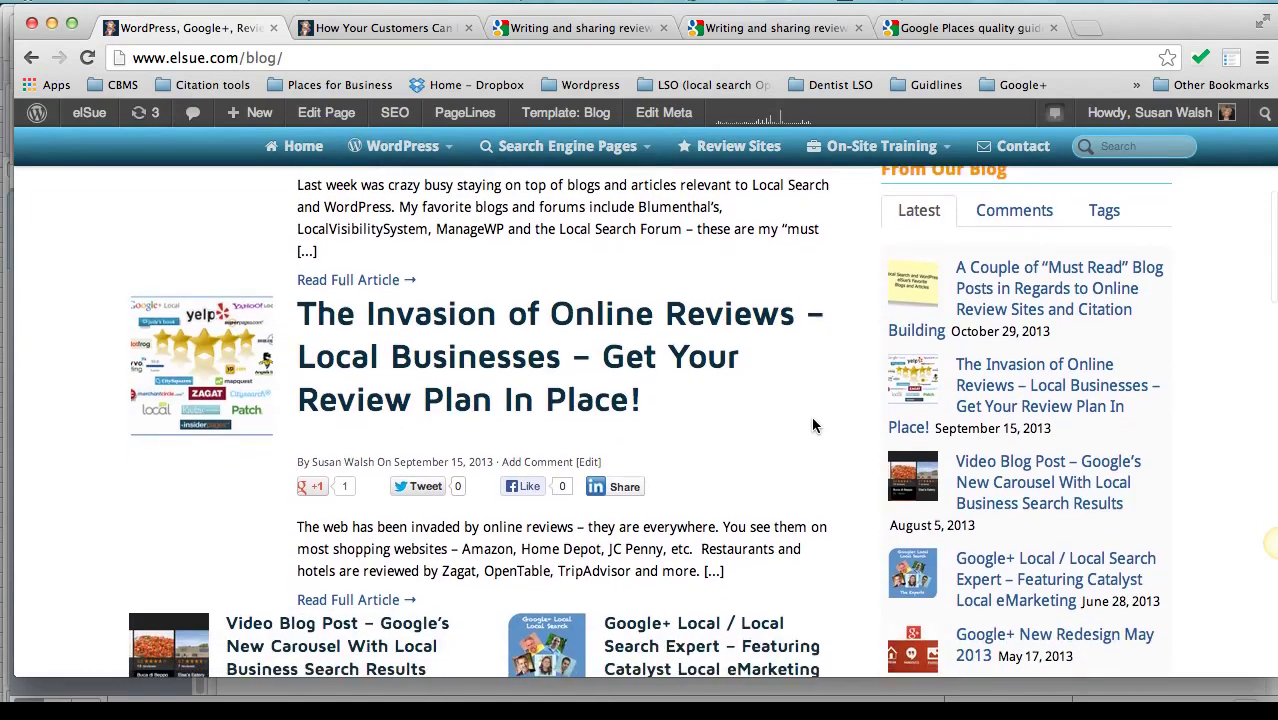
scroll(812, 425, up, 1)
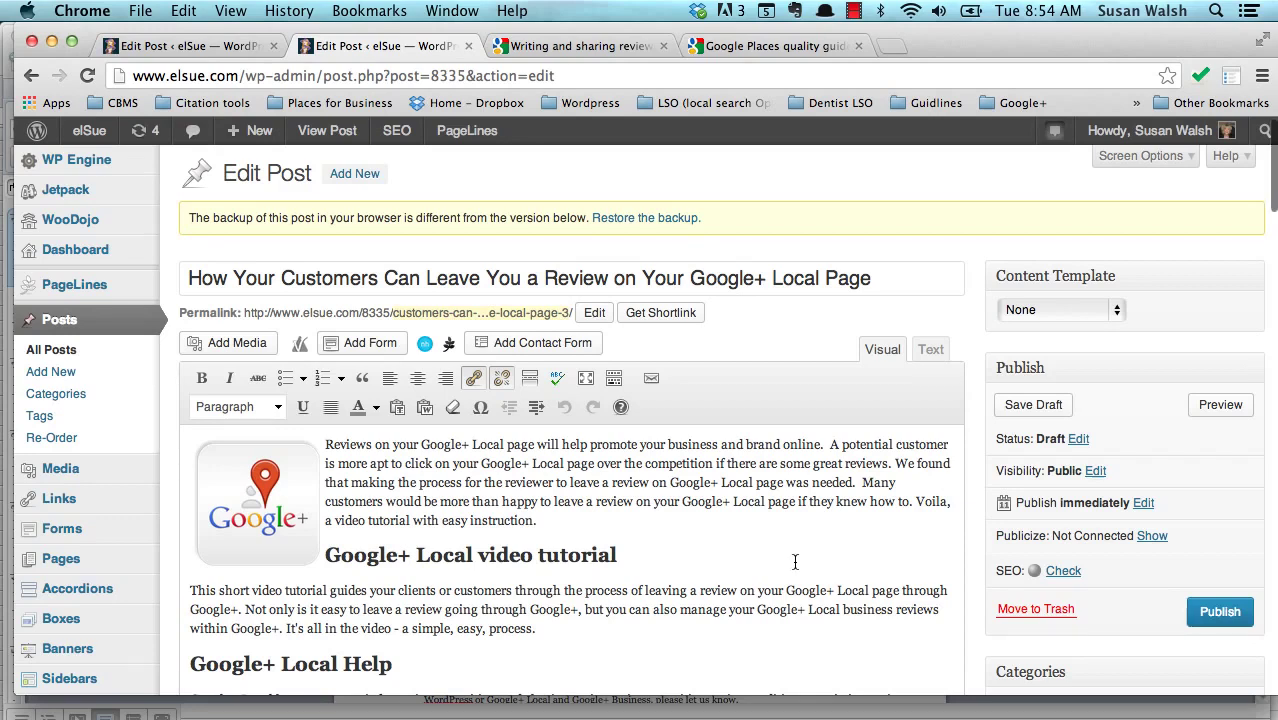
Step: Review the post's Google+ Local Help section and the "Writing and sharing reviews" support page, returning to the post editor
scroll(795, 562, down, 3)
scroll(795, 562, down, 4)
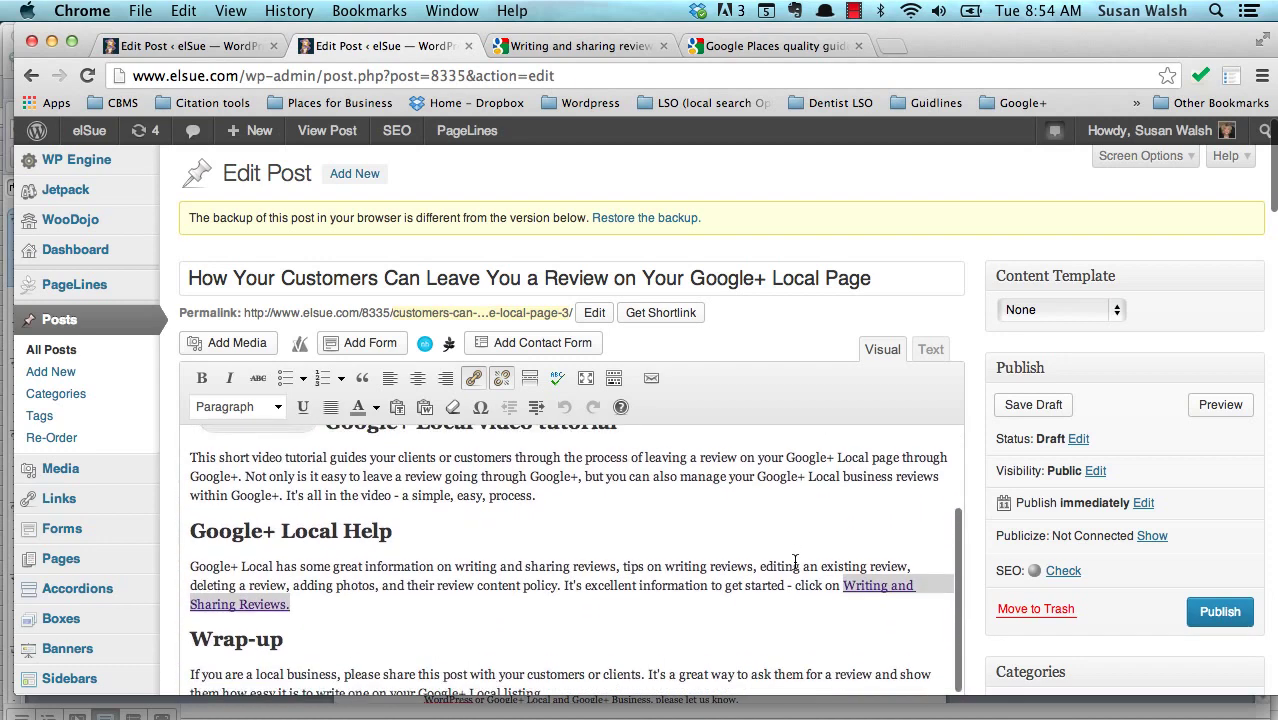
scroll(795, 562, down, 2)
scroll(795, 562, down, 1)
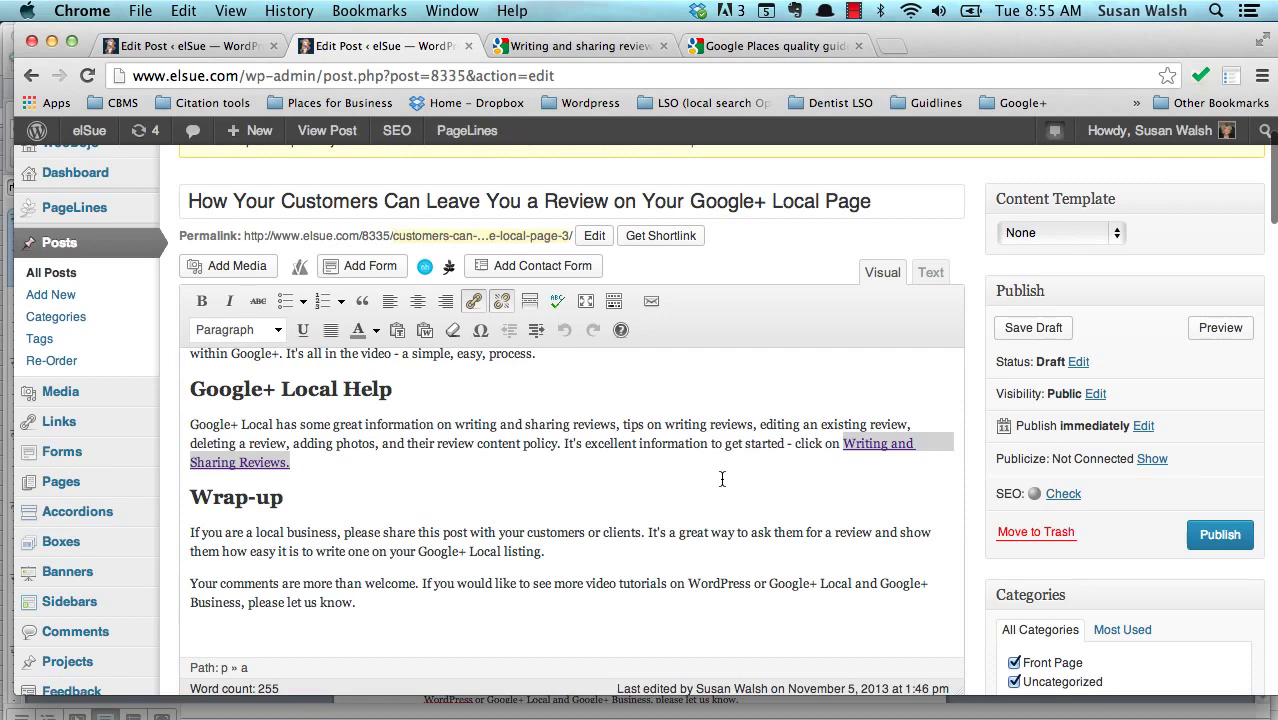
click(575, 46)
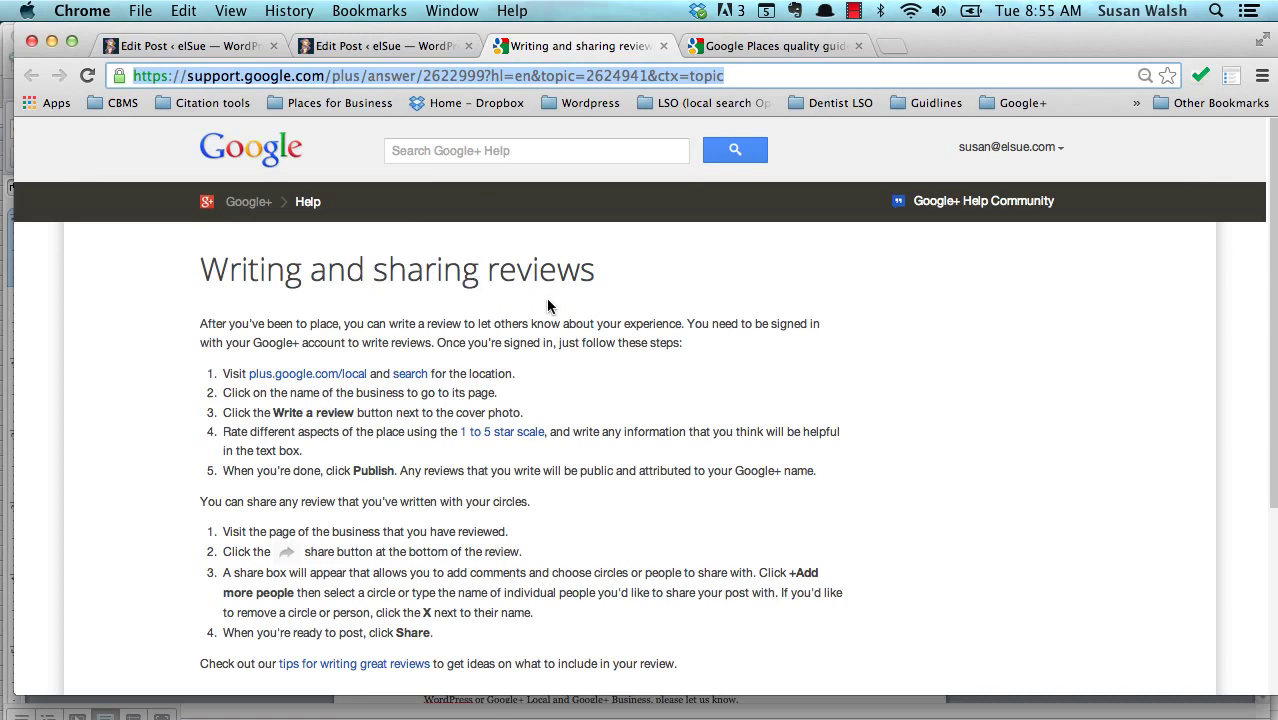
click(354, 48)
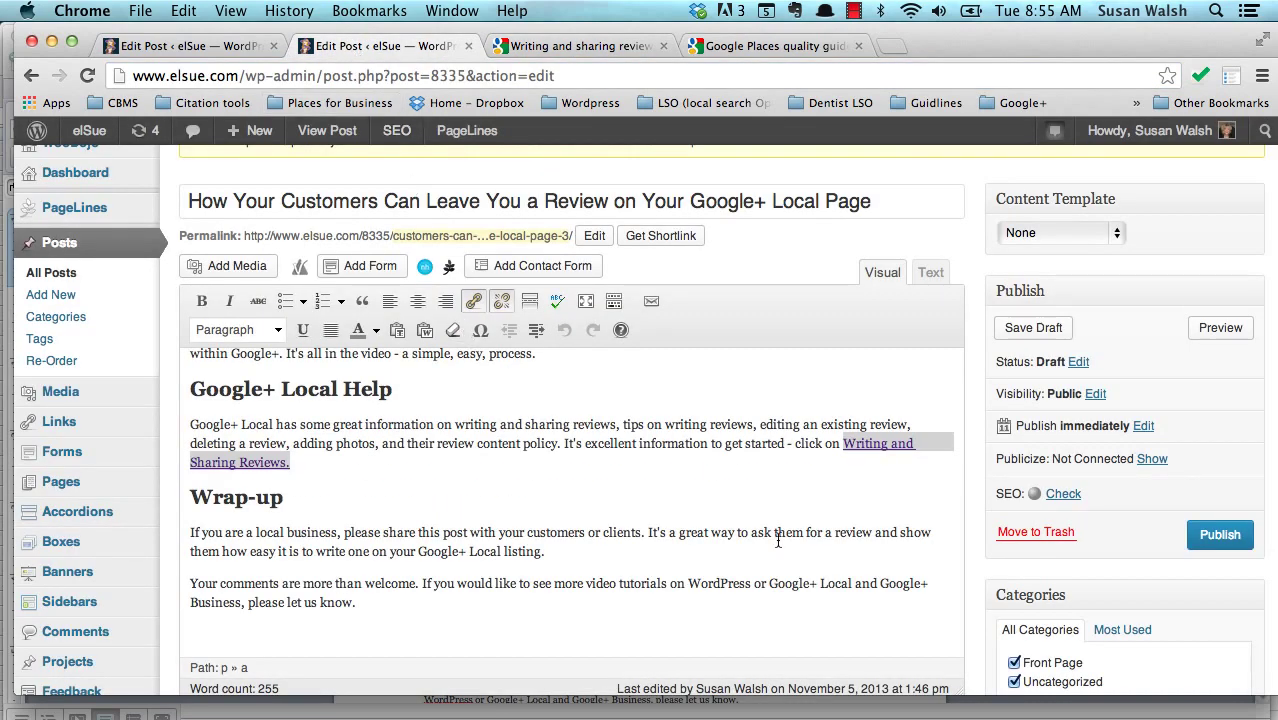
click(842, 446)
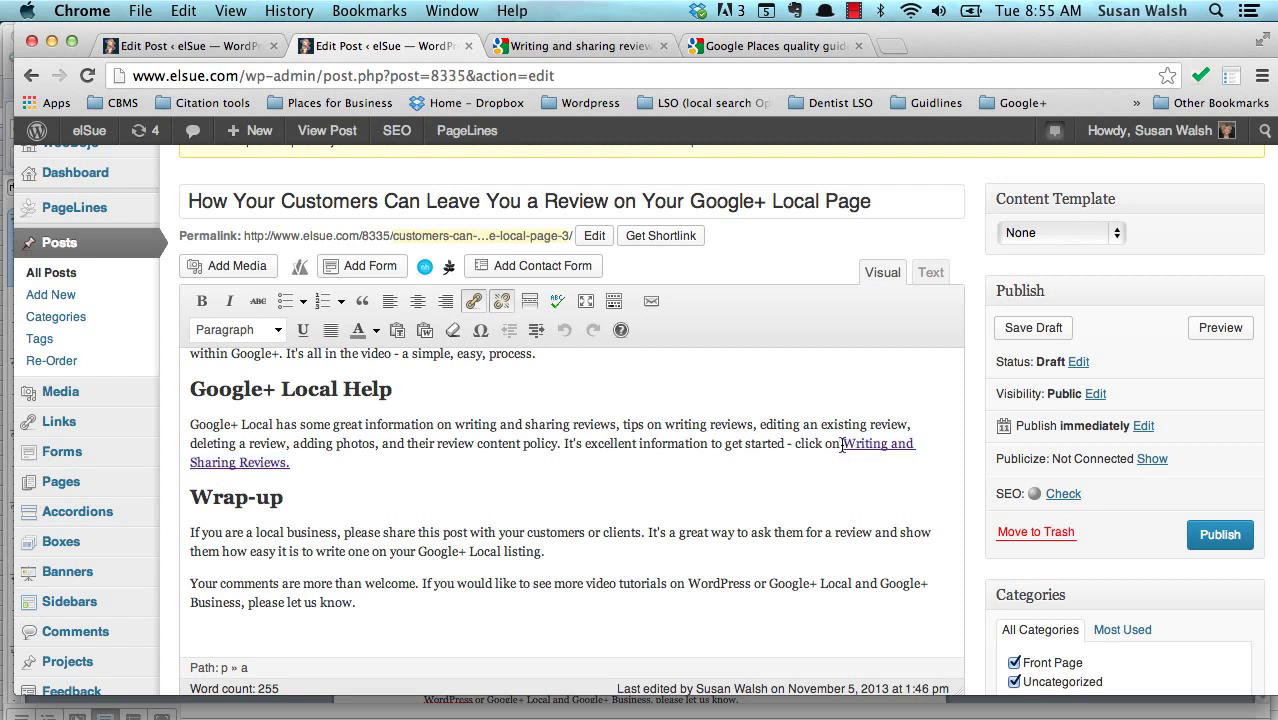
drag(842, 446, 910, 462)
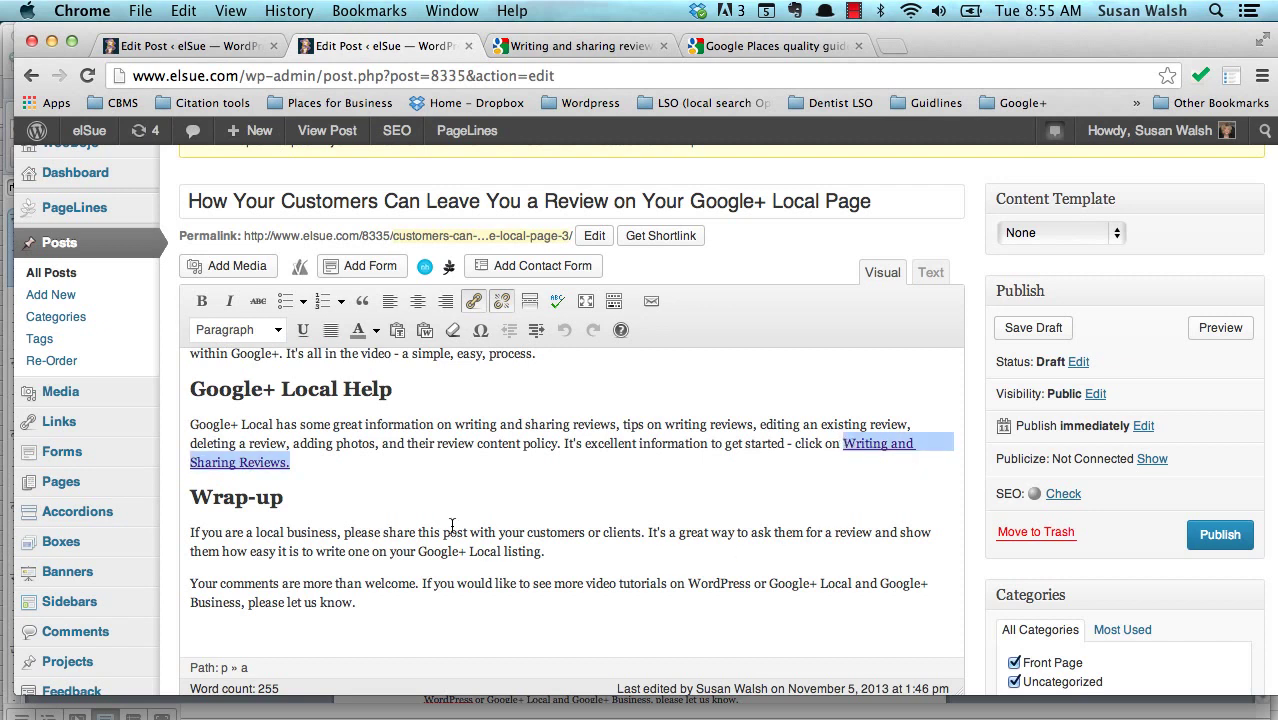
click(472, 305)
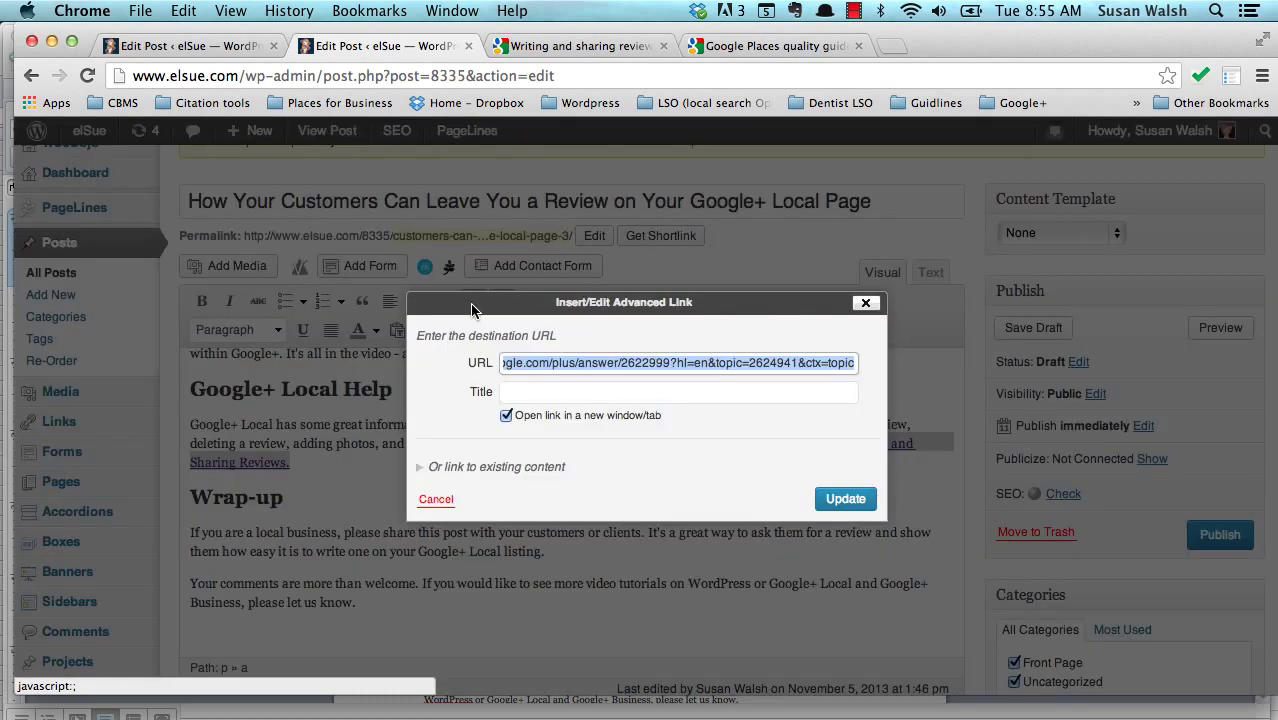
key(BackSpace)
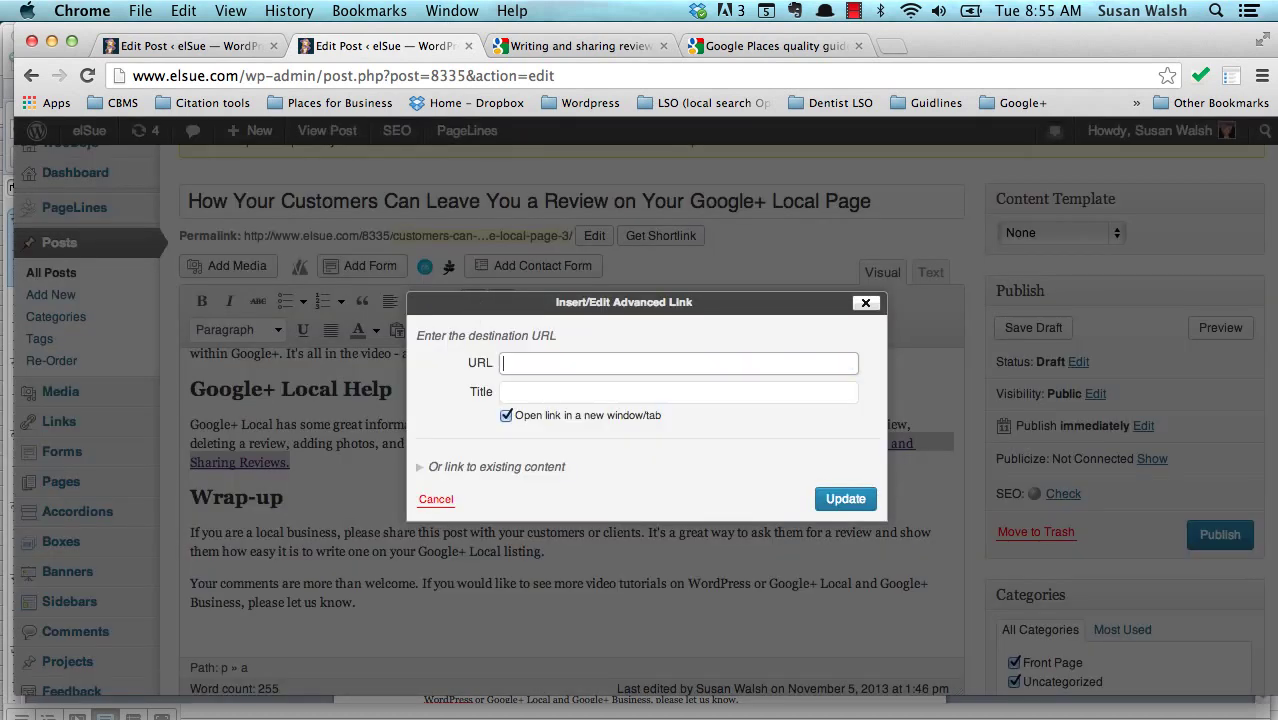
click(583, 47)
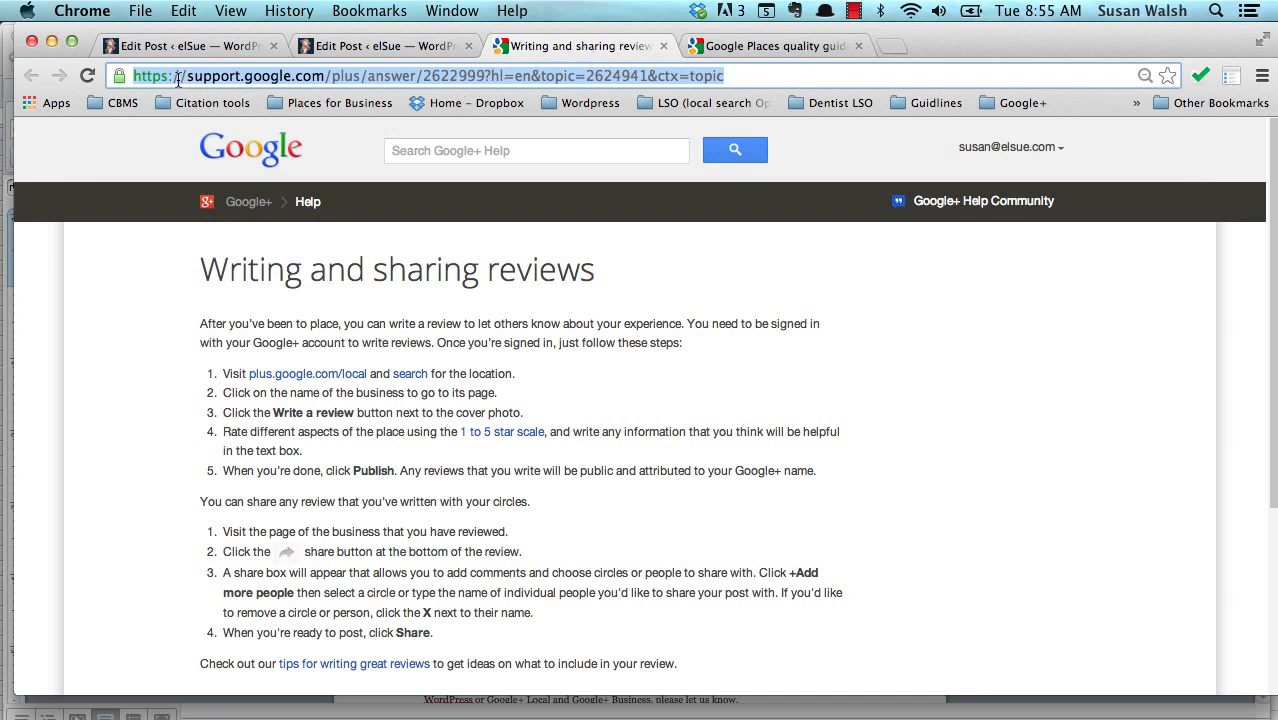
click(366, 47)
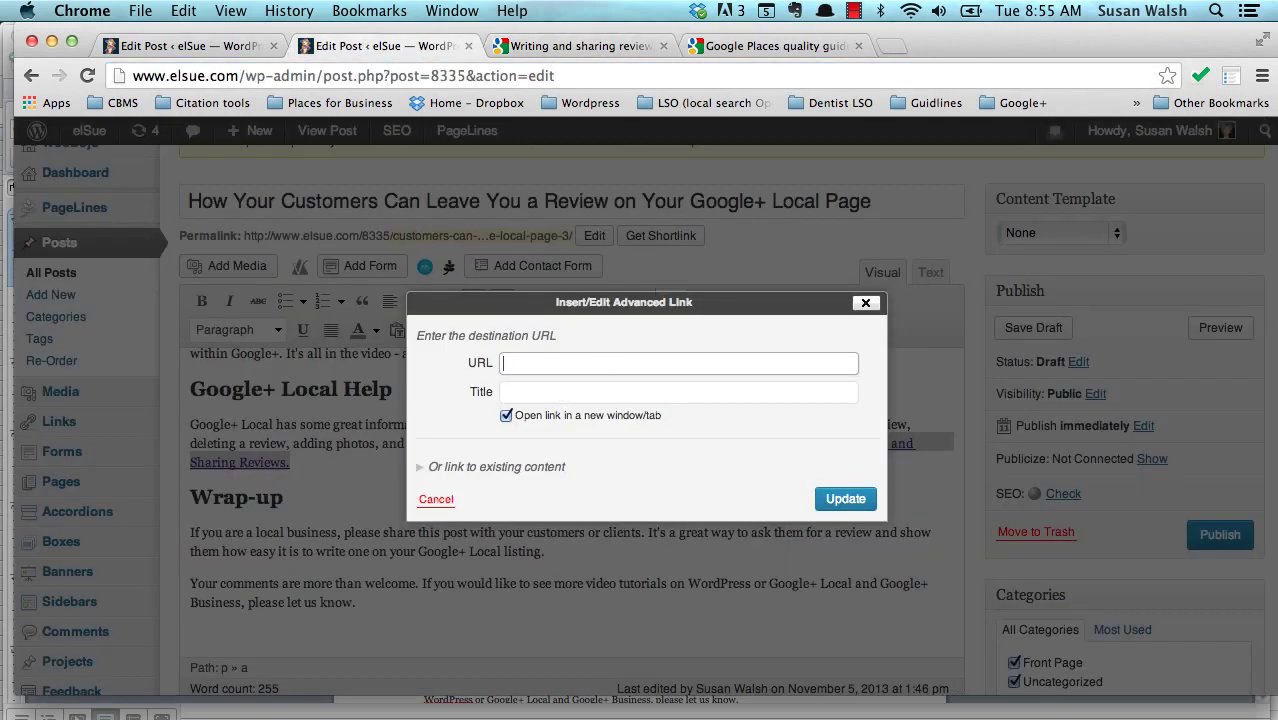
text(https://support.google.com/plus/answer/2622999?hl=en&topic=2624941&ctx=topic)
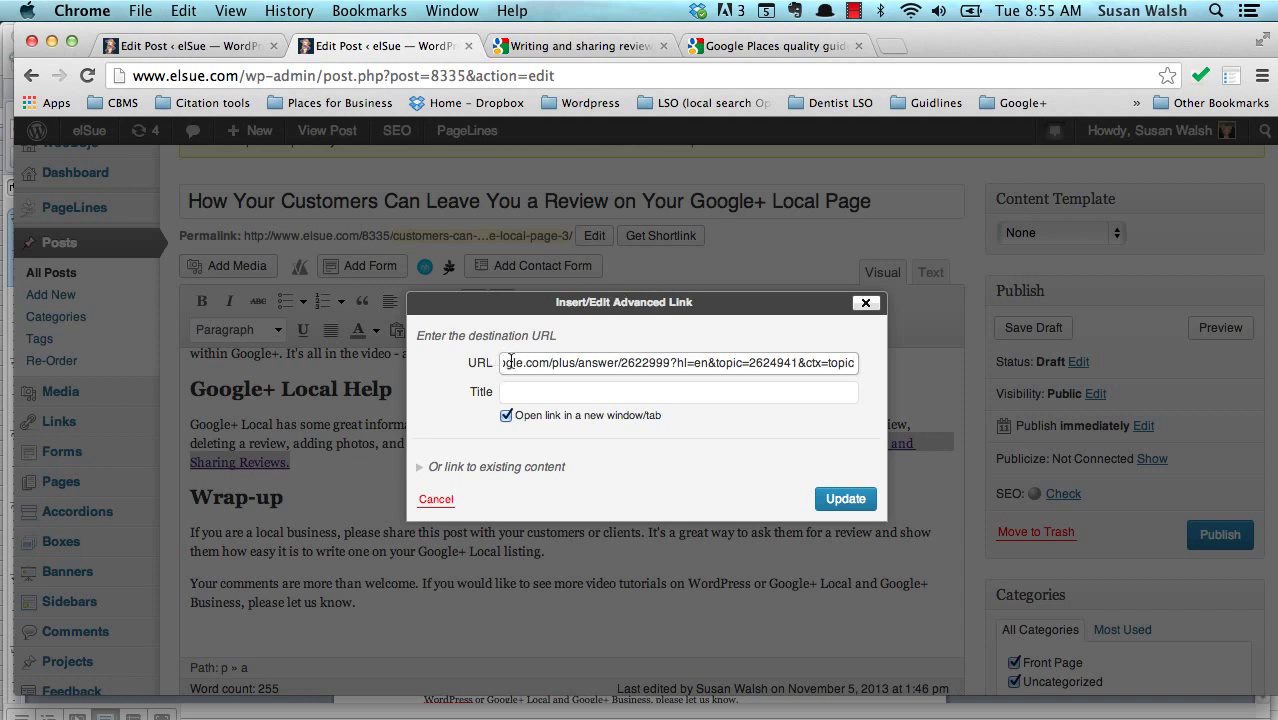
key(super+Left)
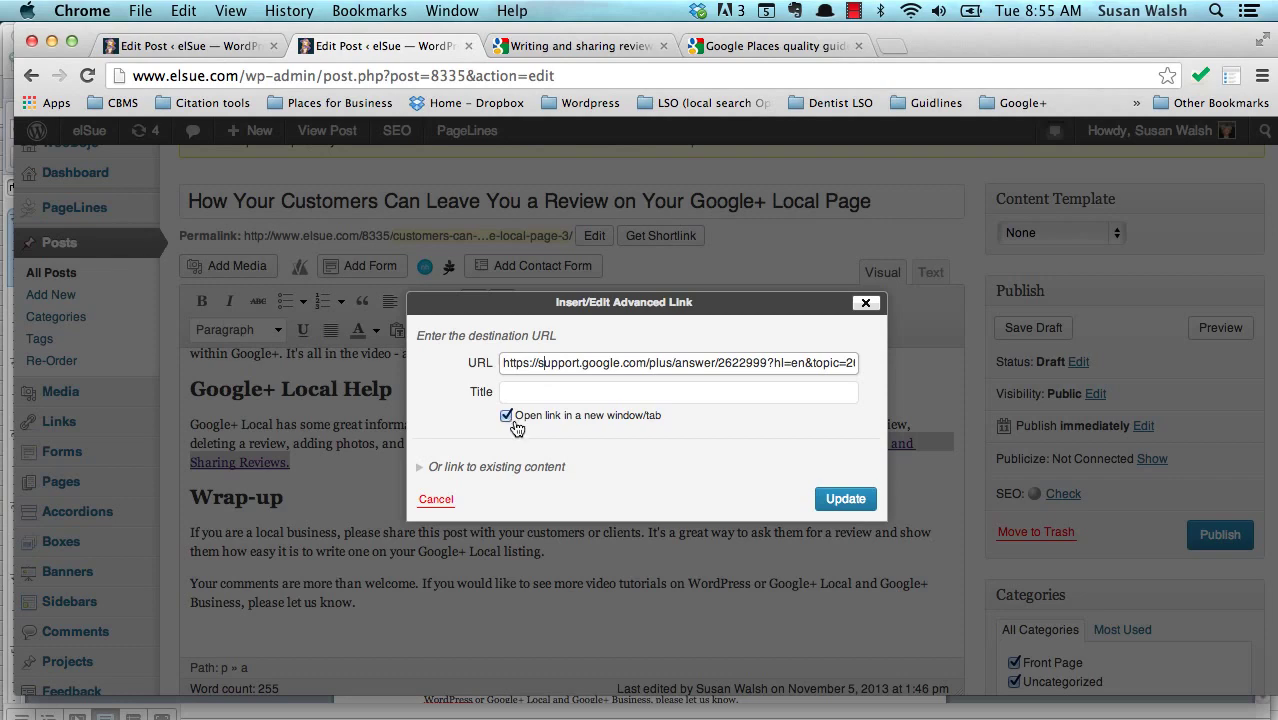
click(840, 500)
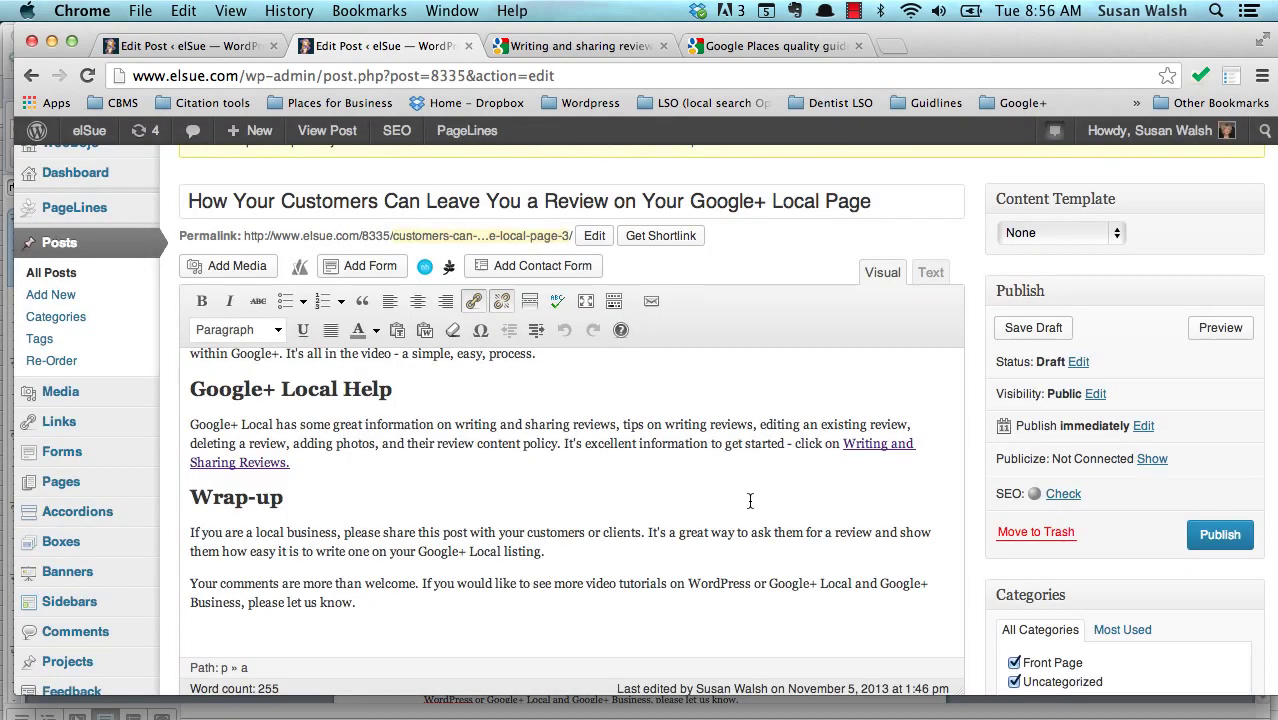
Step: Preview the post and test the "Writing and Sharing Reviews" link in the Google+ Local Help section
click(1213, 335)
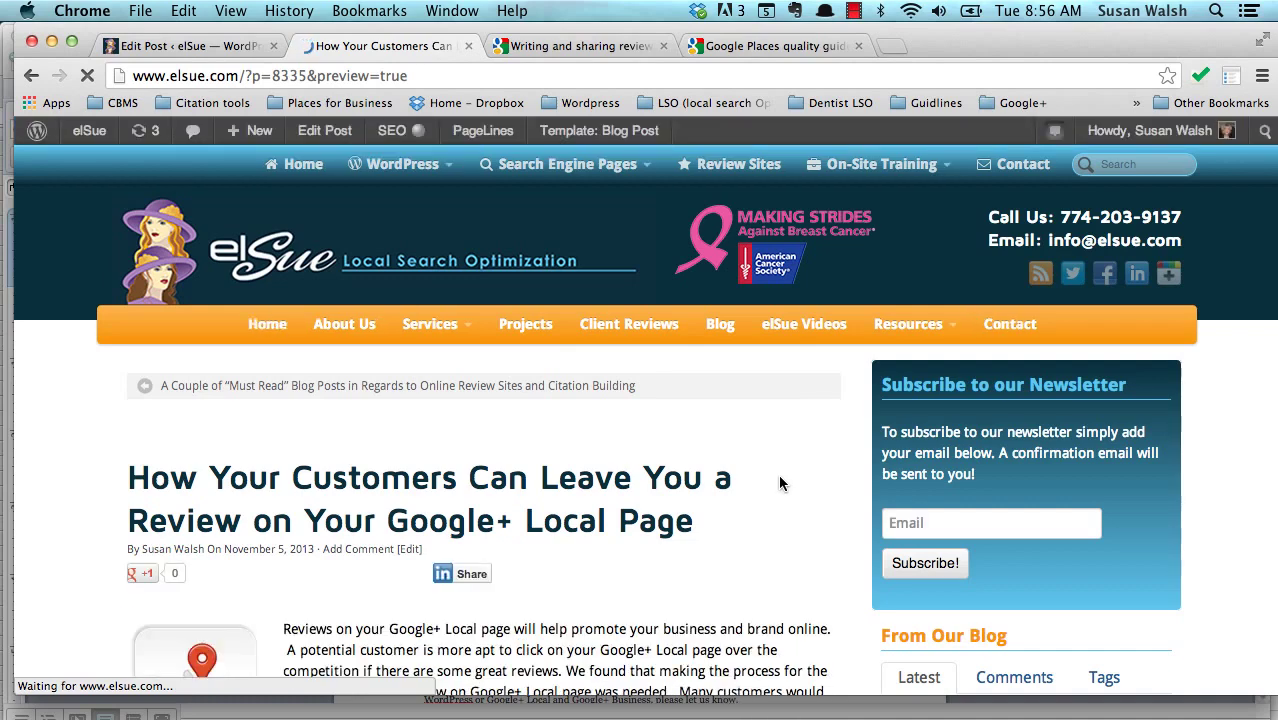
scroll(779, 483, down, 10)
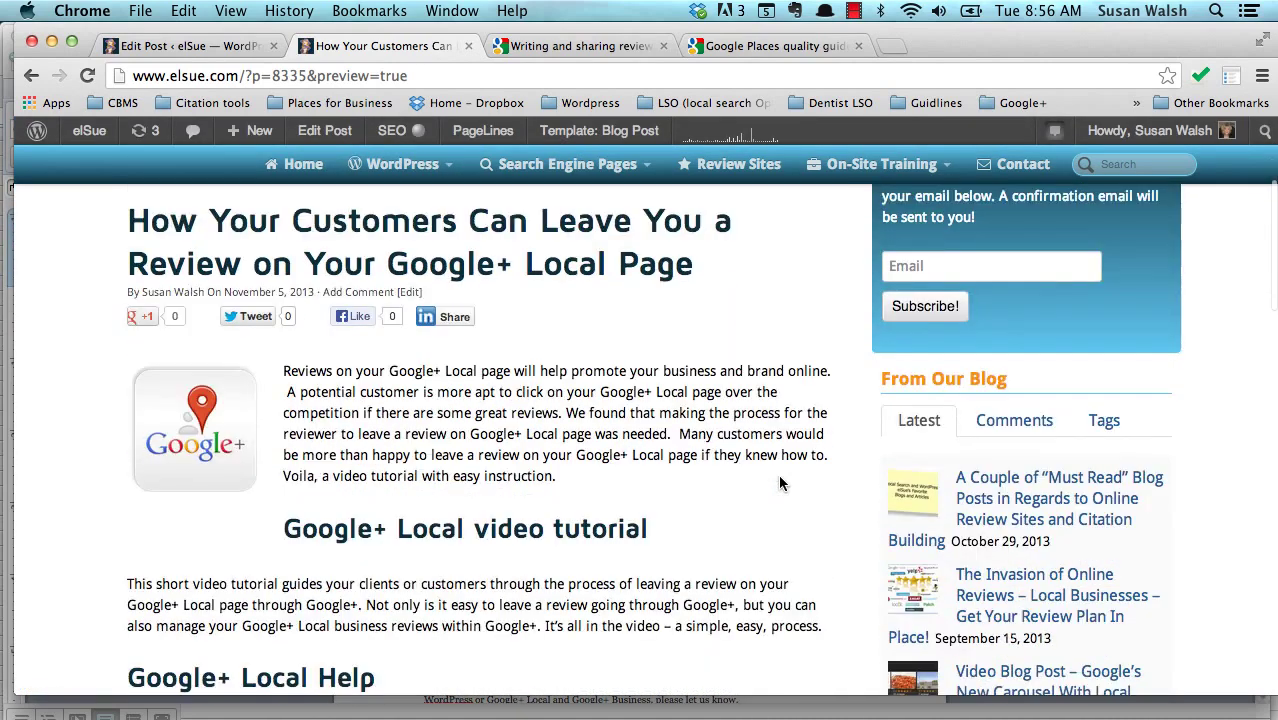
scroll(781, 483, down, 2)
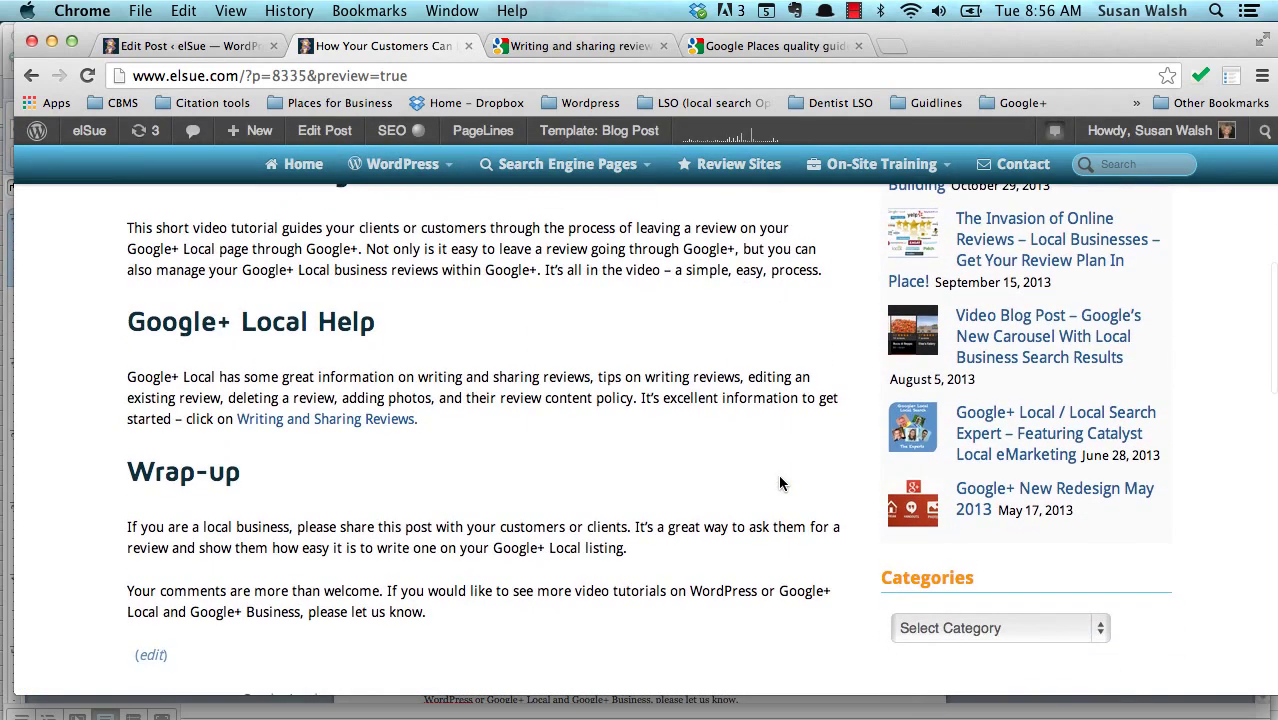
click(312, 422)
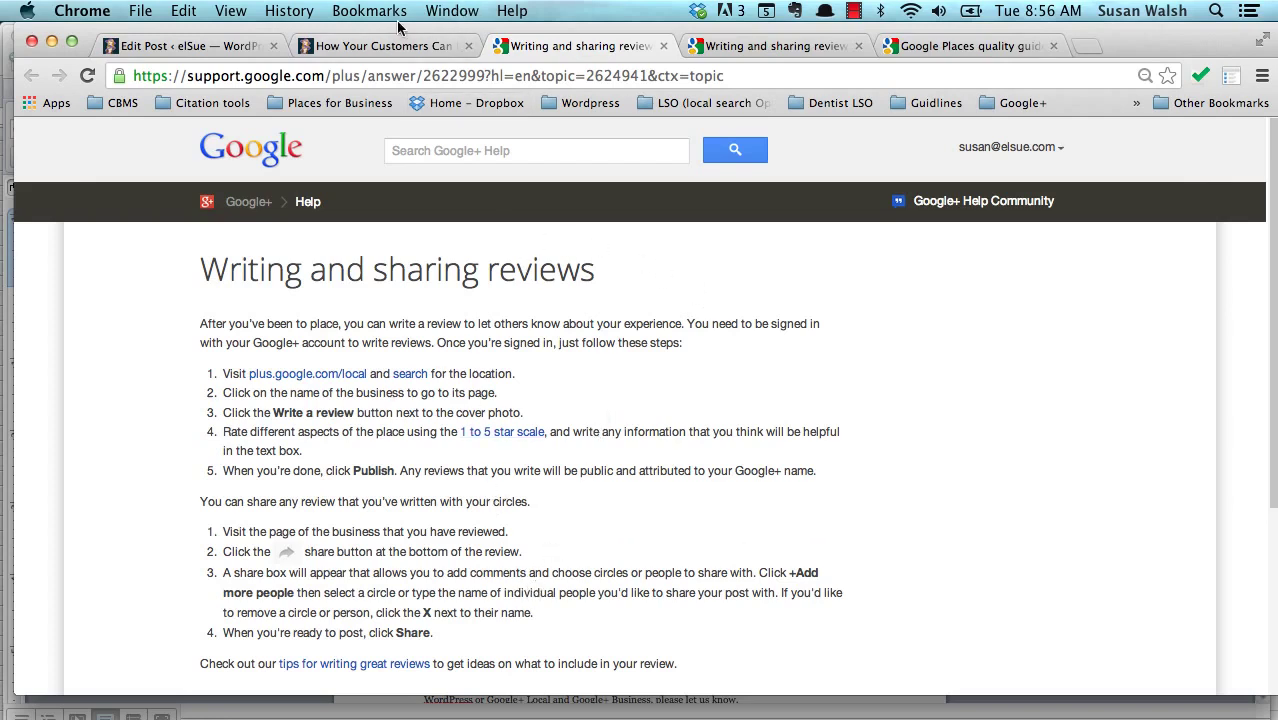
Step: Leave the help page and assign the post to the Google+ and Front Page categories in the post editor
click(370, 45)
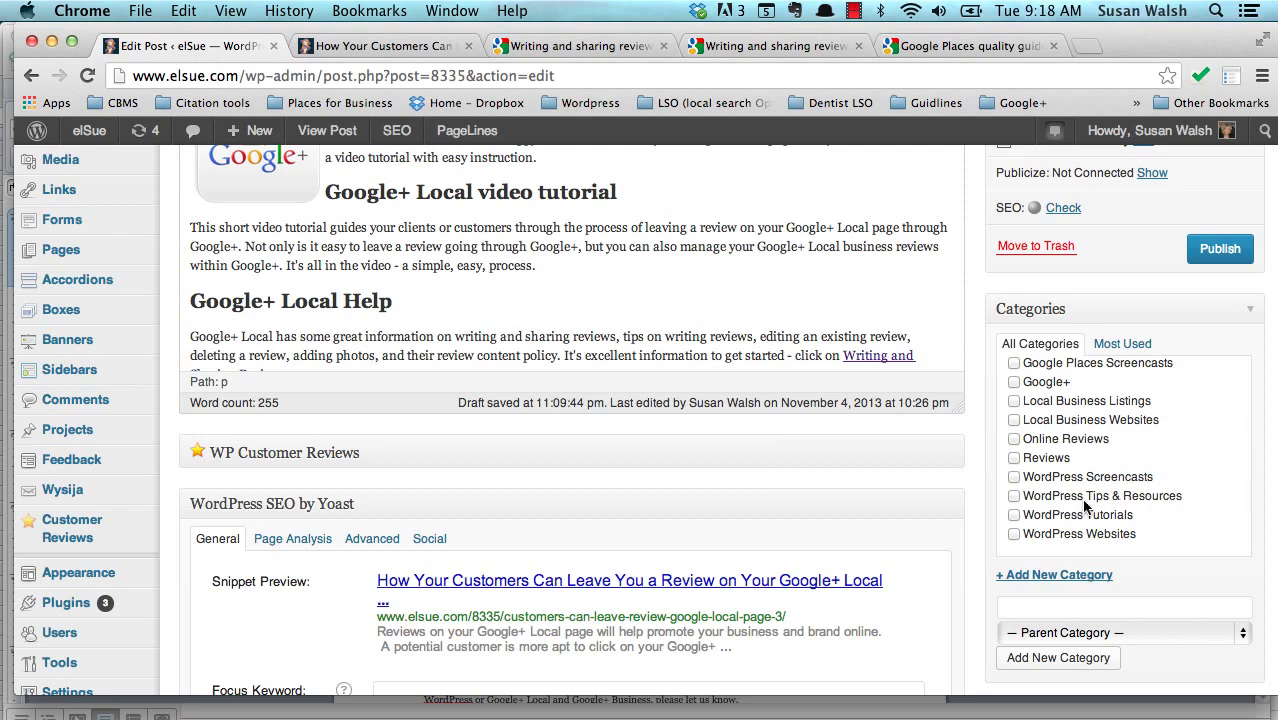
click(1043, 578)
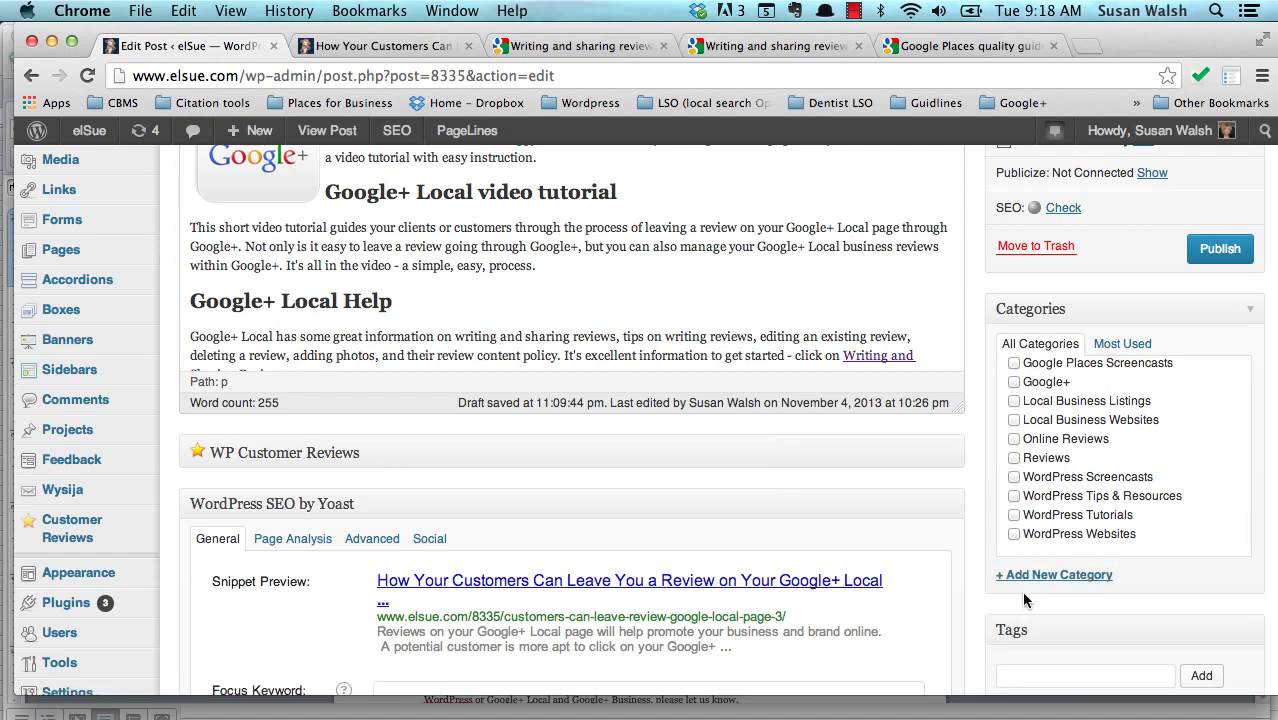
click(1022, 576)
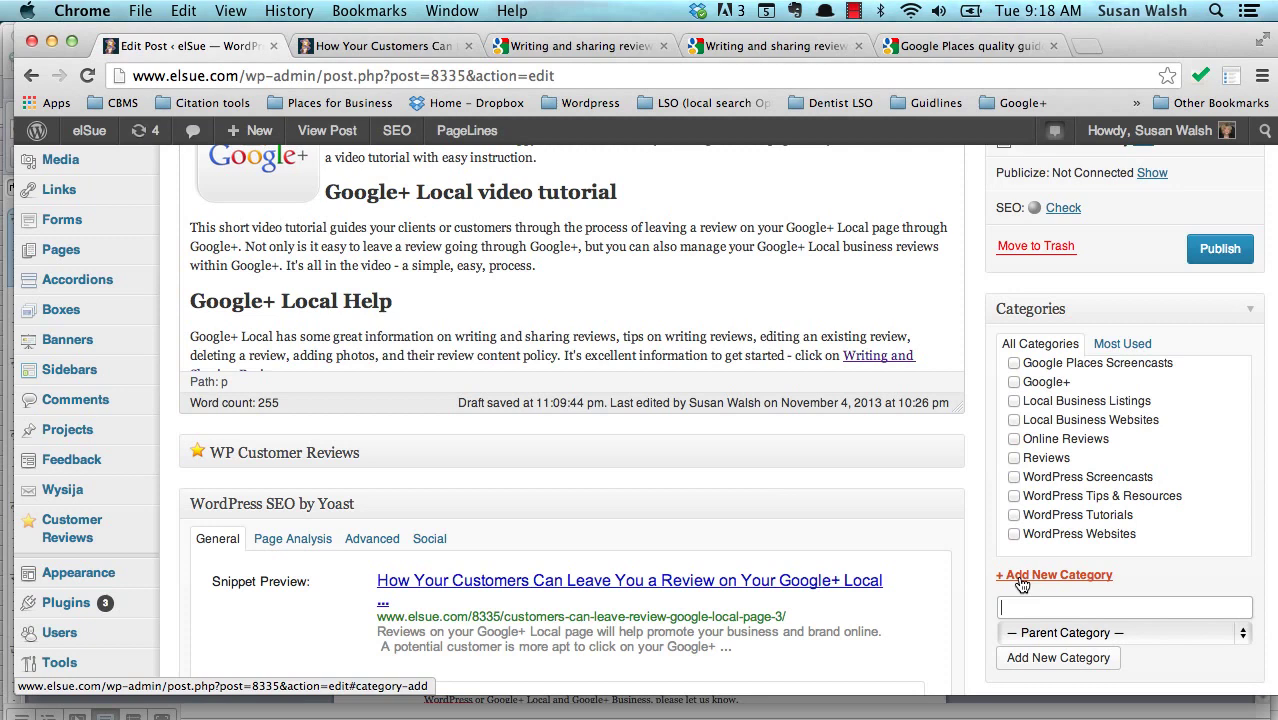
click(1013, 382)
scroll(999, 416, up, 3)
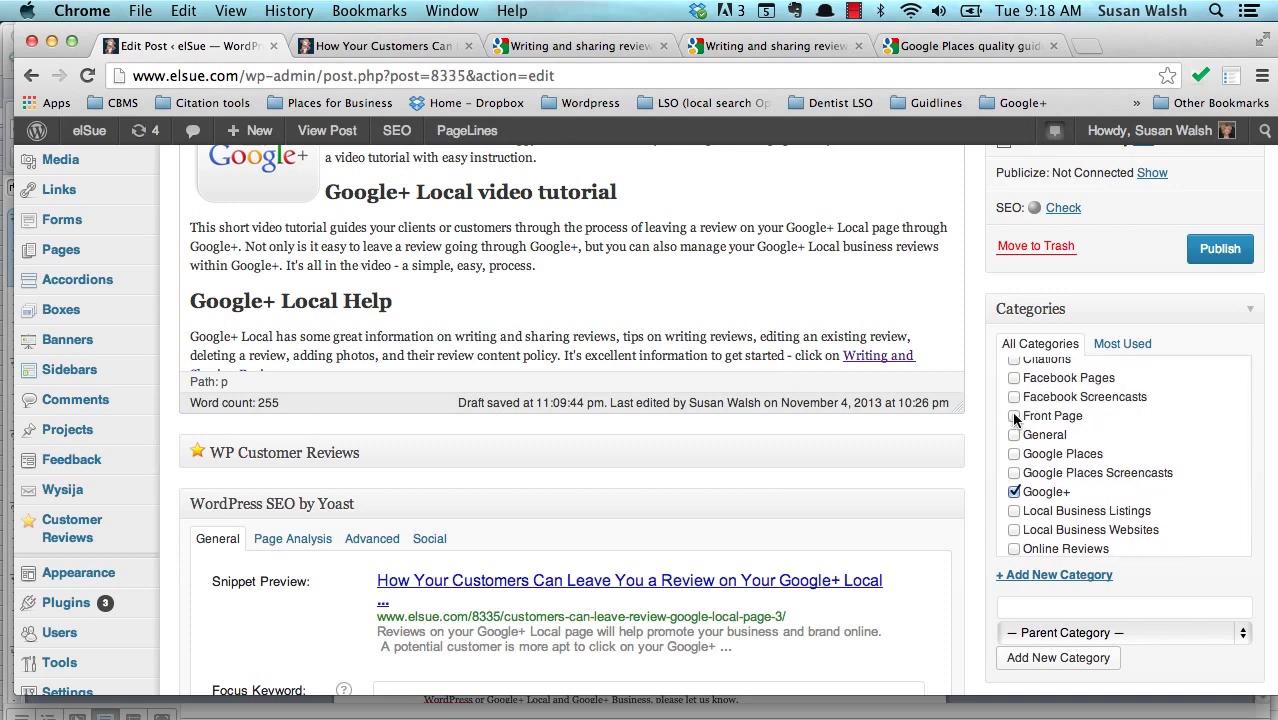
click(1015, 416)
Step: Add the suggested tag "Google+ Local" to the post
scroll(941, 603, down, 3)
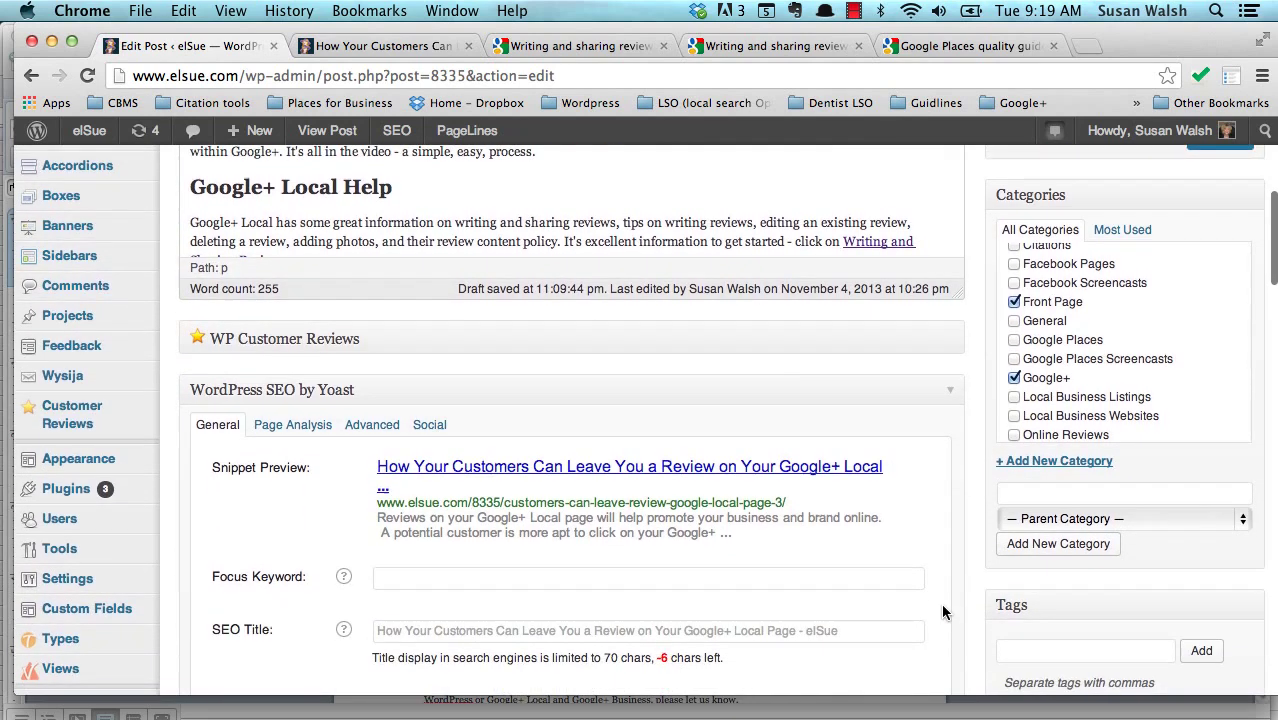
scroll(975, 679, down, 2)
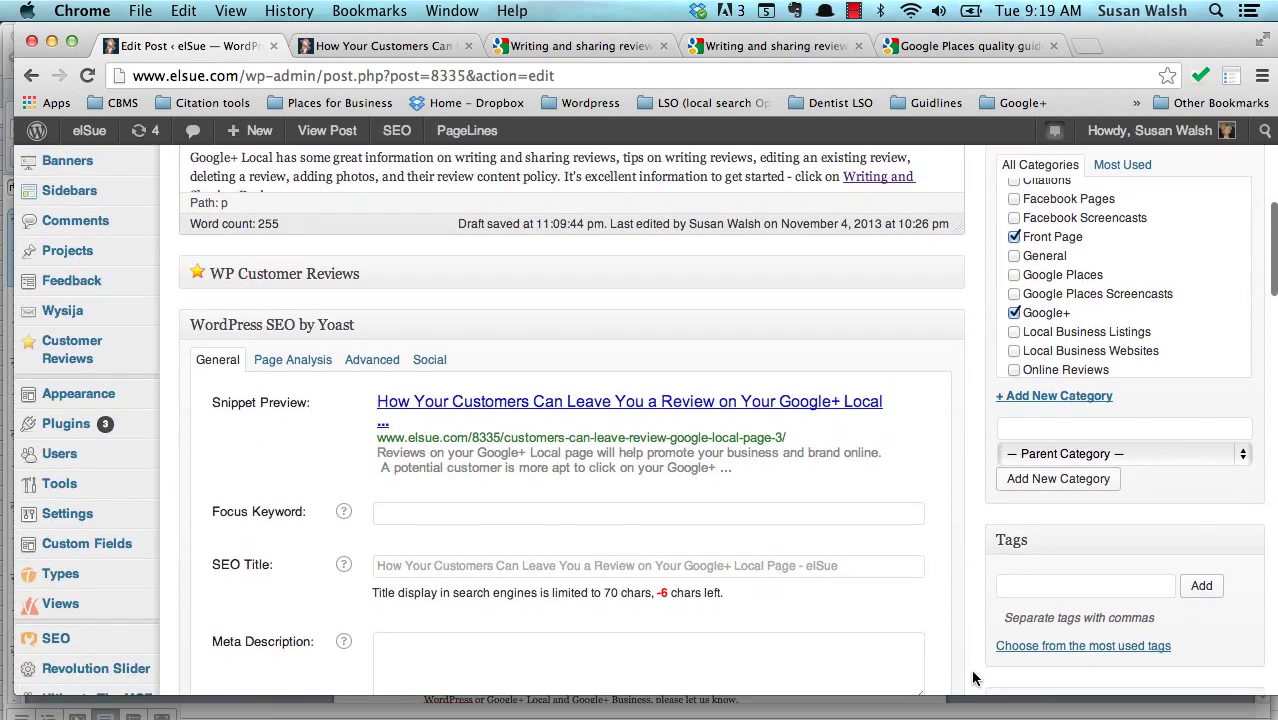
click(1009, 580)
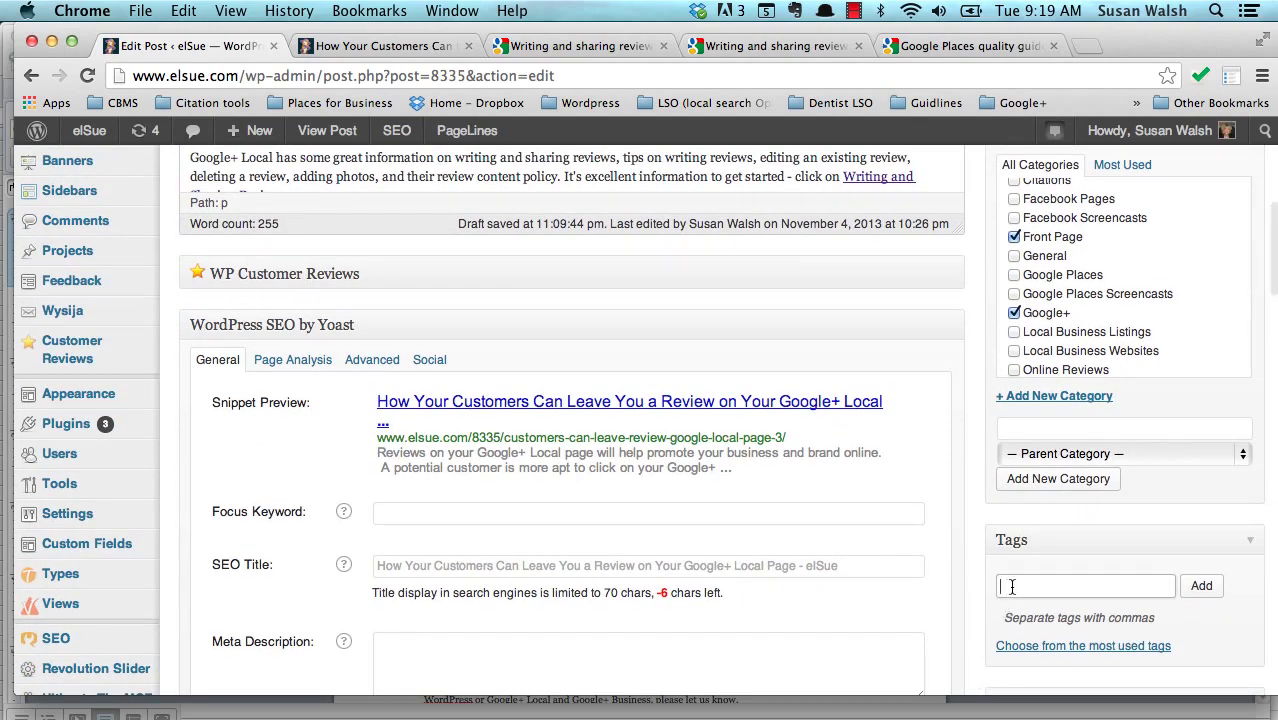
text(Google)
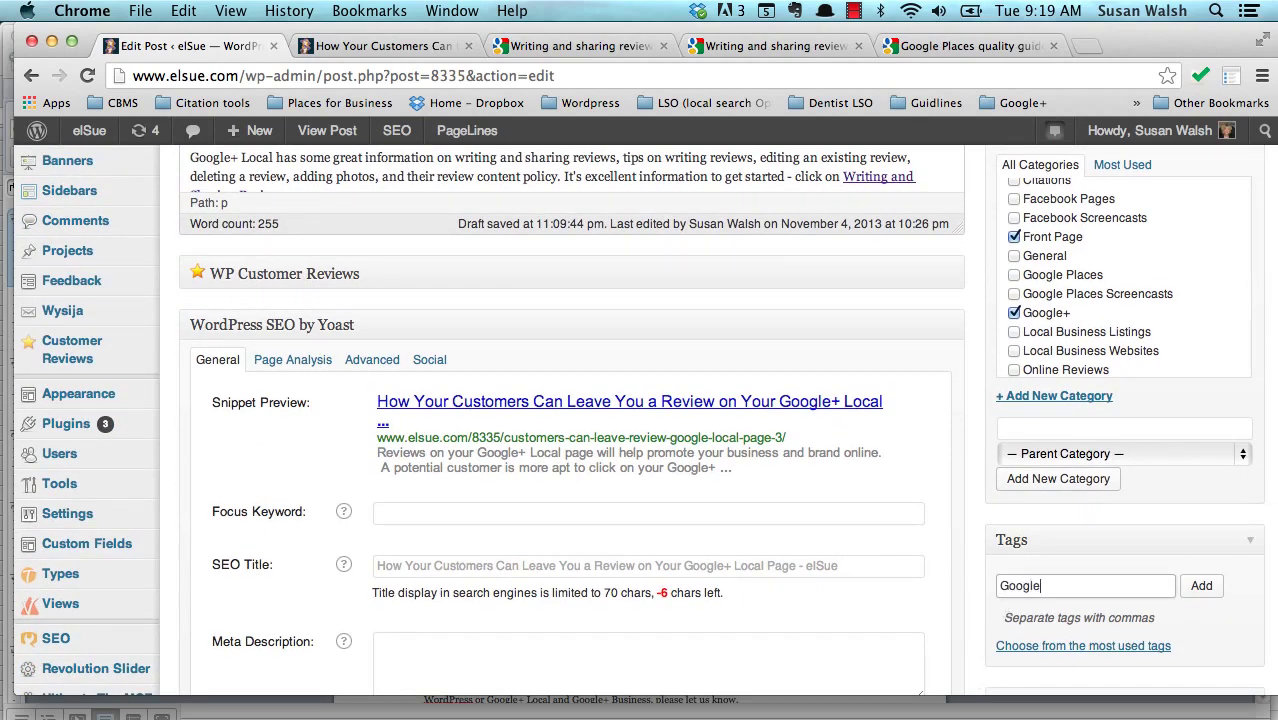
text(+ Local)
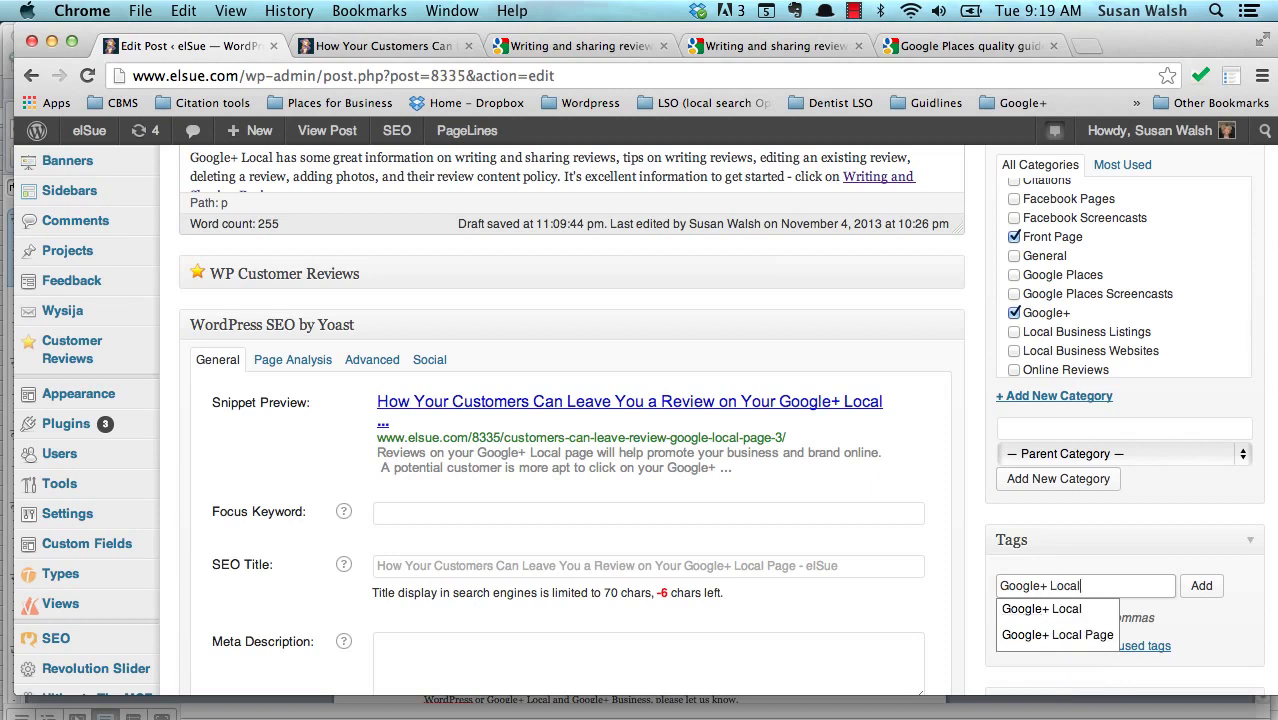
click(1022, 610)
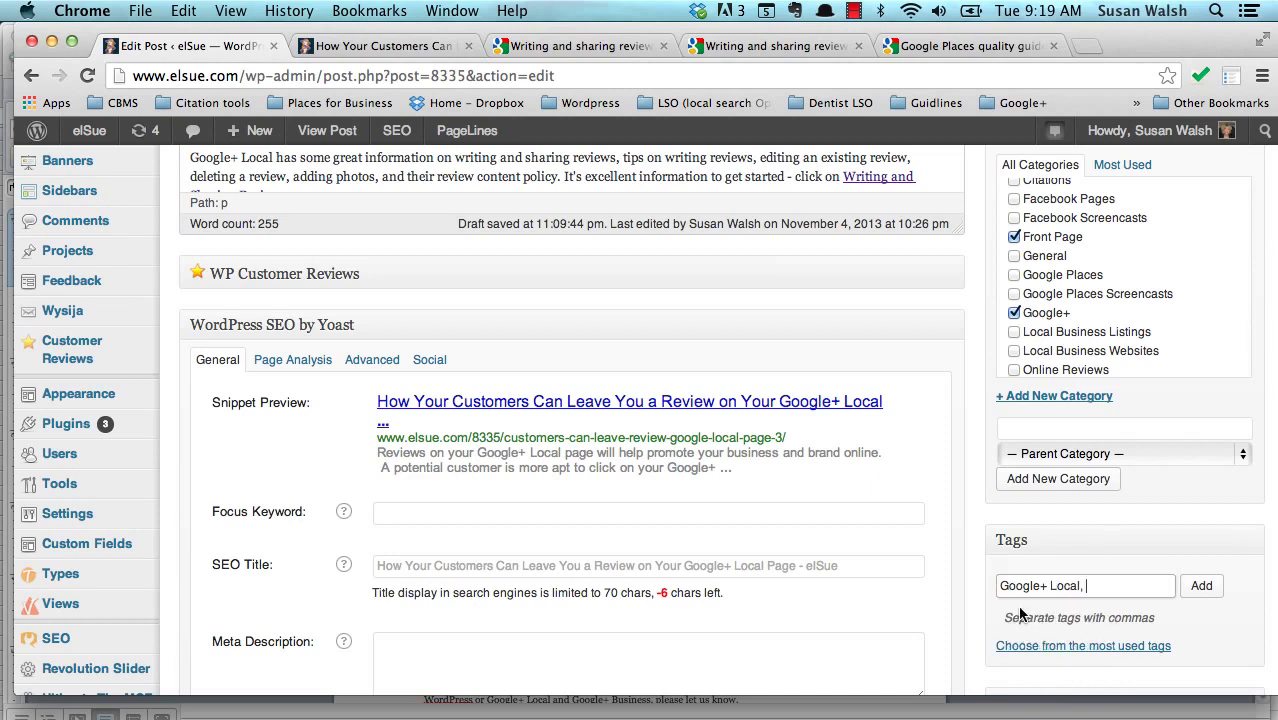
click(1202, 590)
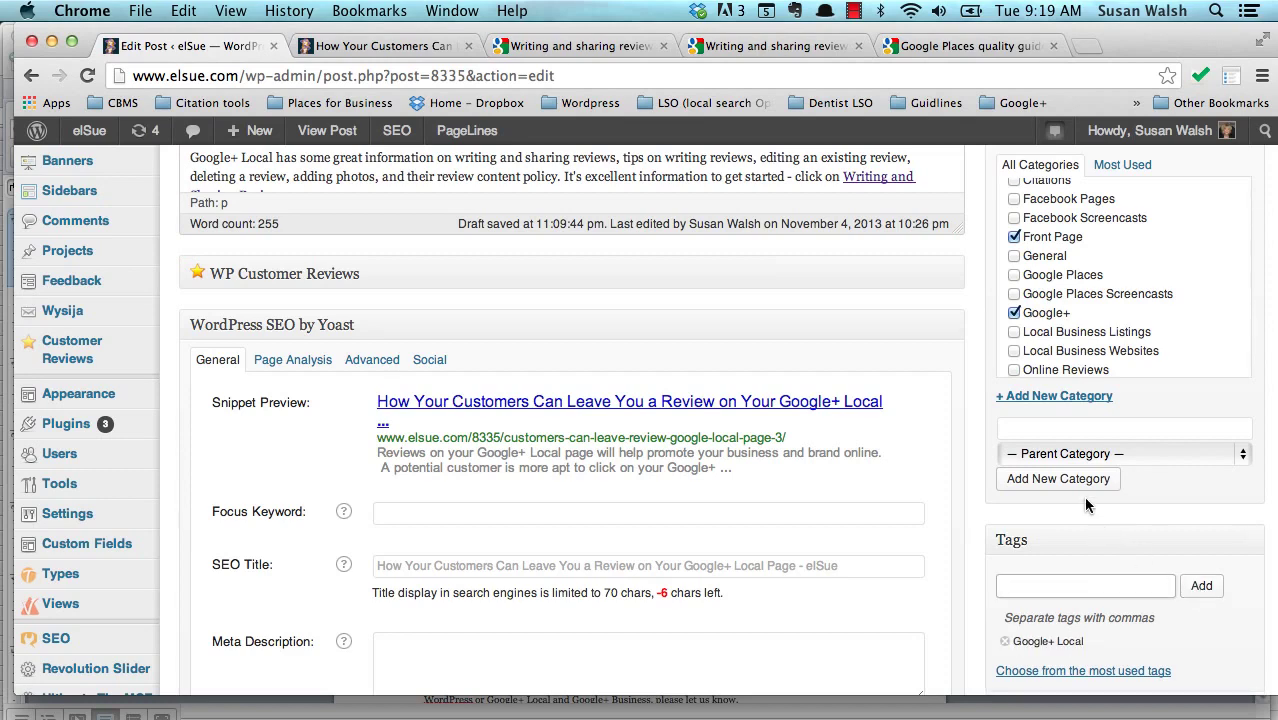
scroll(1111, 521, up, 1)
scroll(1109, 516, up, 10)
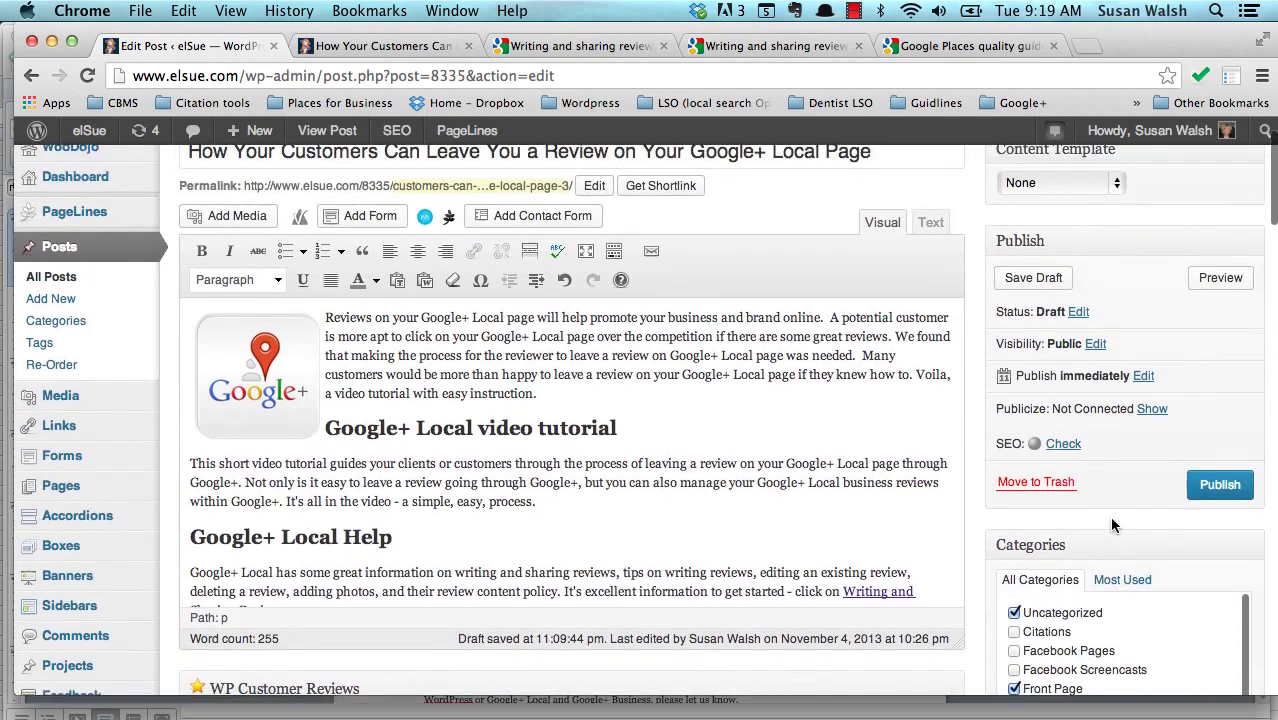